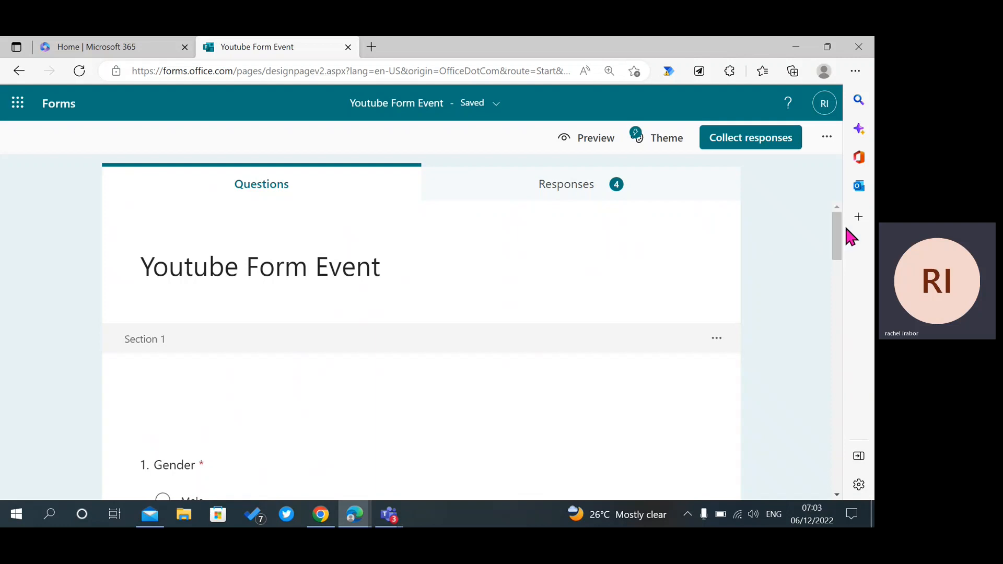
Look over the form's send options and additional options menu, then dismiss them.
{"action": "left_click_drag", "start_coordinate": [840, 237], "coordinate": [835, 213]}
{"action": "left_click", "coordinate": [740, 140]}
{"action": "left_click", "coordinate": [825, 140]}
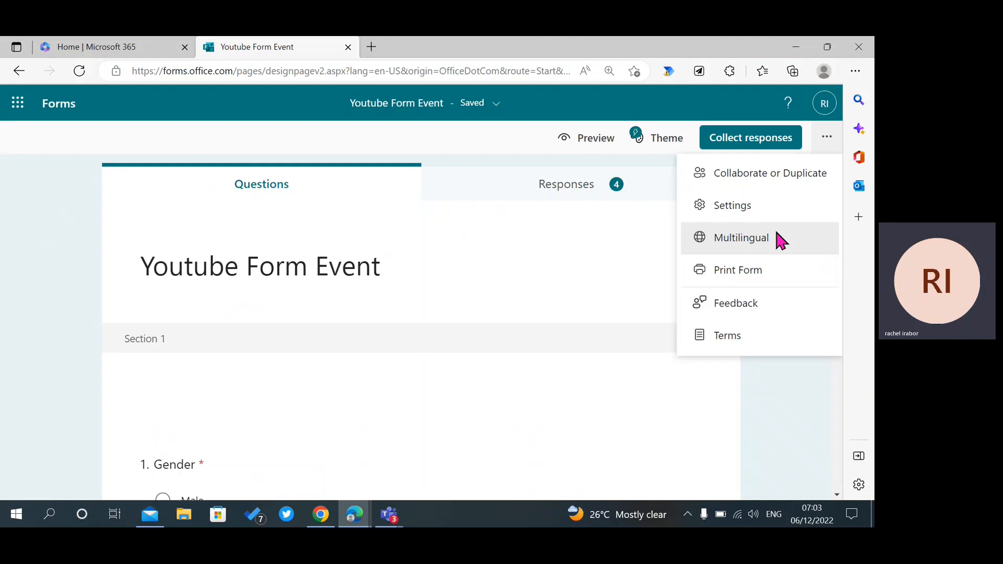
{"action": "left_click", "coordinate": [795, 390]}
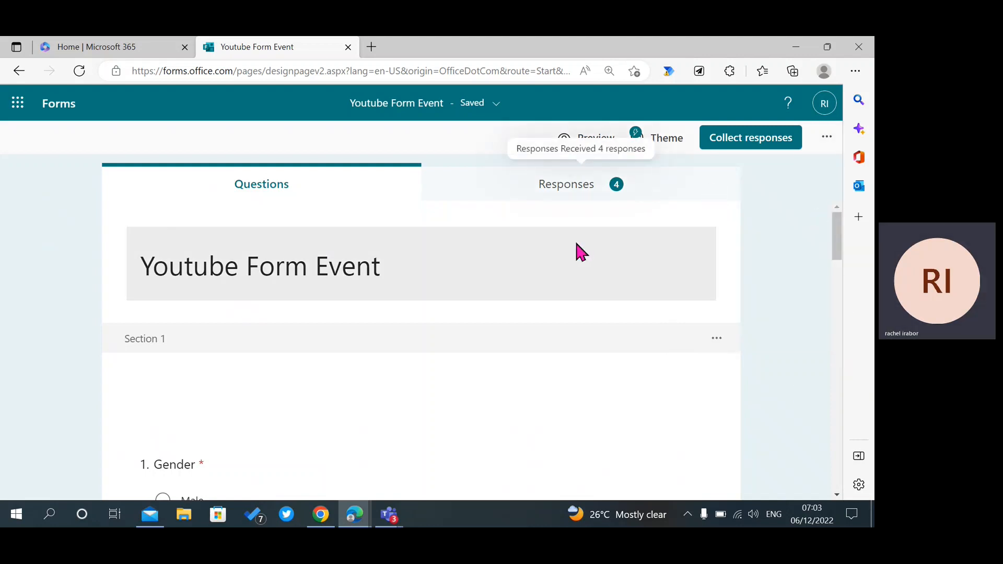
{"action": "left_click_drag", "start_coordinate": [837, 253], "coordinate": [822, 217]}
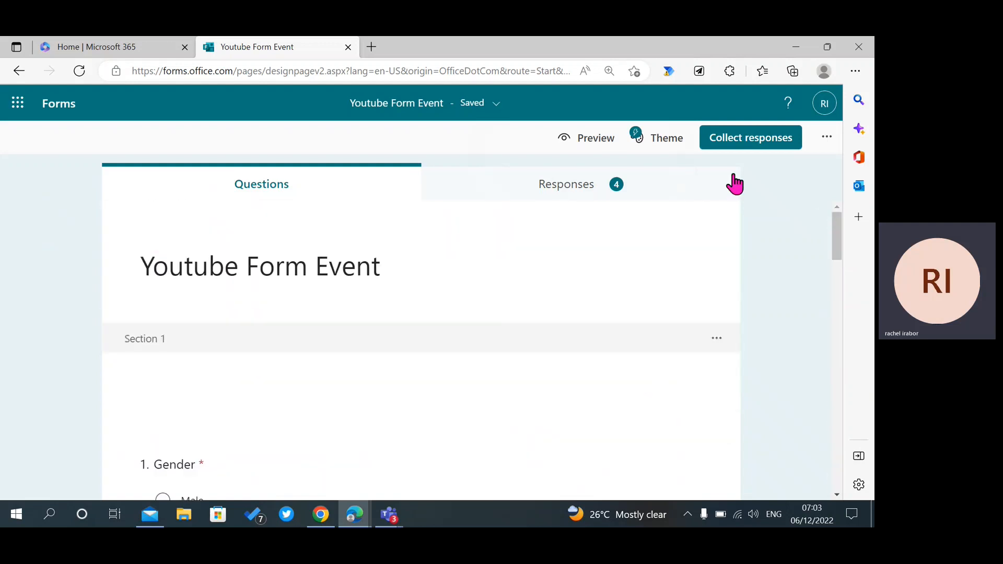
Try the snowboarder picture theme, then apply the snowy winter theme.
{"action": "left_click", "coordinate": [656, 147]}
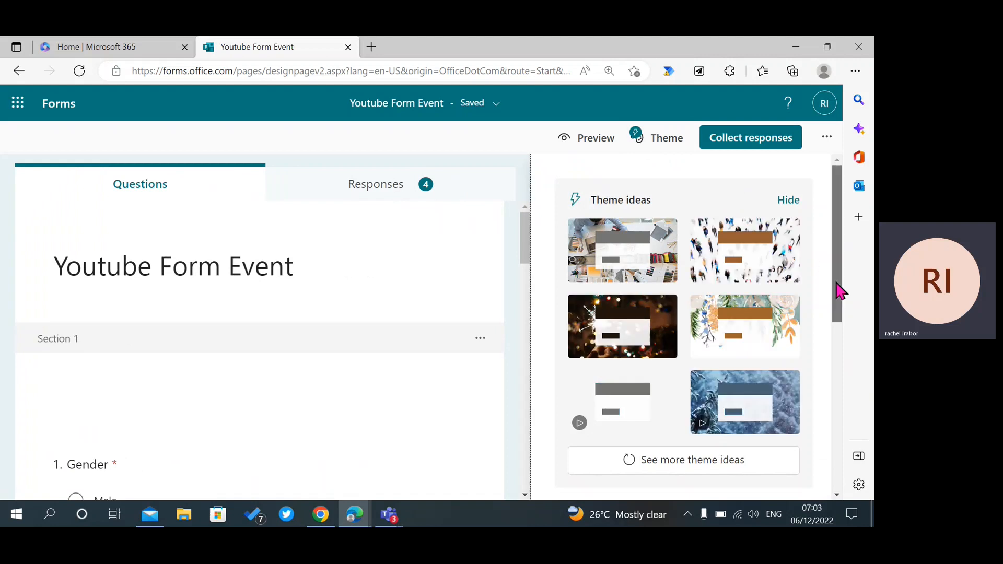
{"action": "left_click_drag", "start_coordinate": [839, 290], "coordinate": [815, 381]}
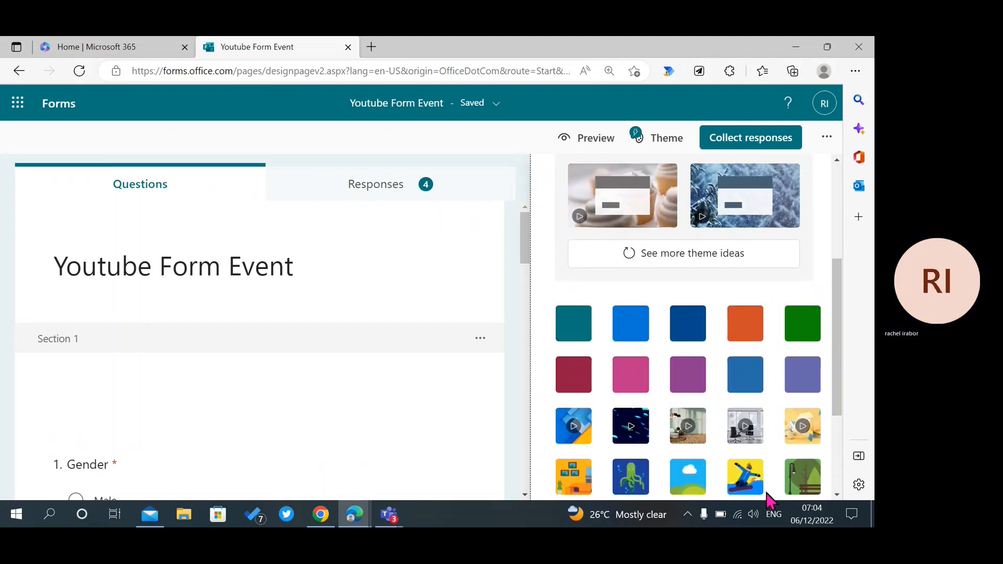
{"action": "left_click", "coordinate": [745, 478]}
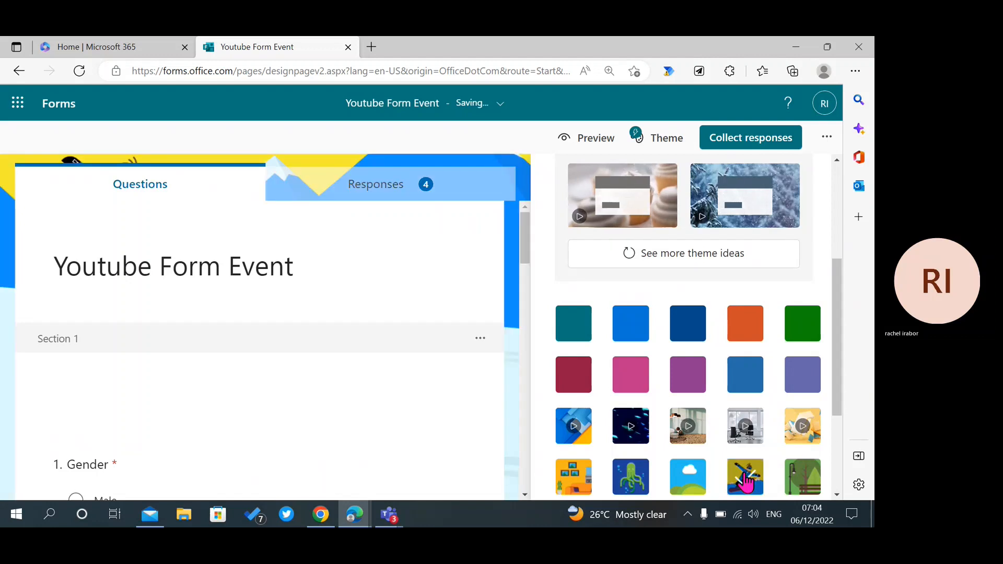
{"action": "left_click", "coordinate": [751, 204]}
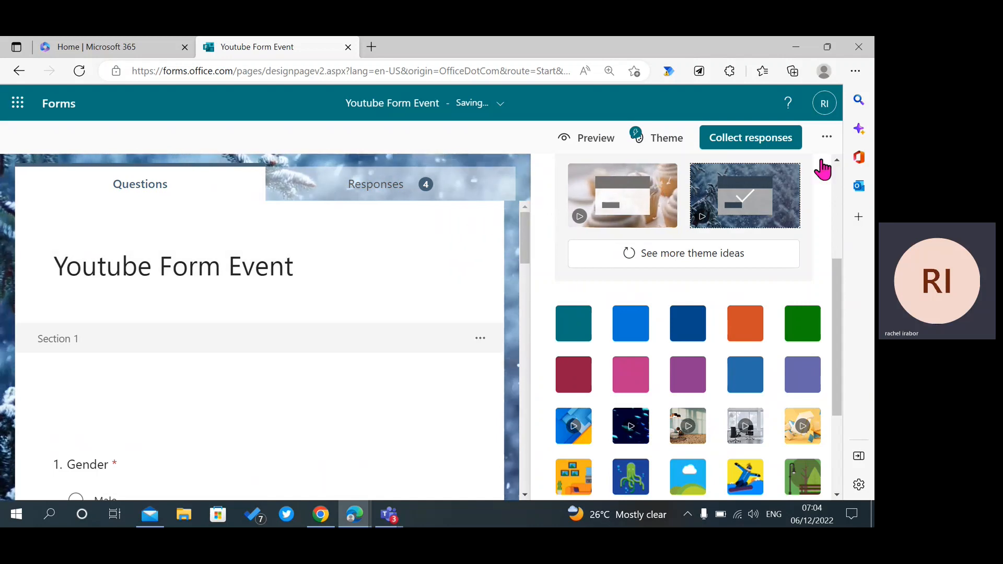
{"action": "left_click", "coordinate": [825, 138]}
Reopen the themes, try the forest scene, and settle on the dark space rocket theme.
{"action": "left_click", "coordinate": [769, 399]}
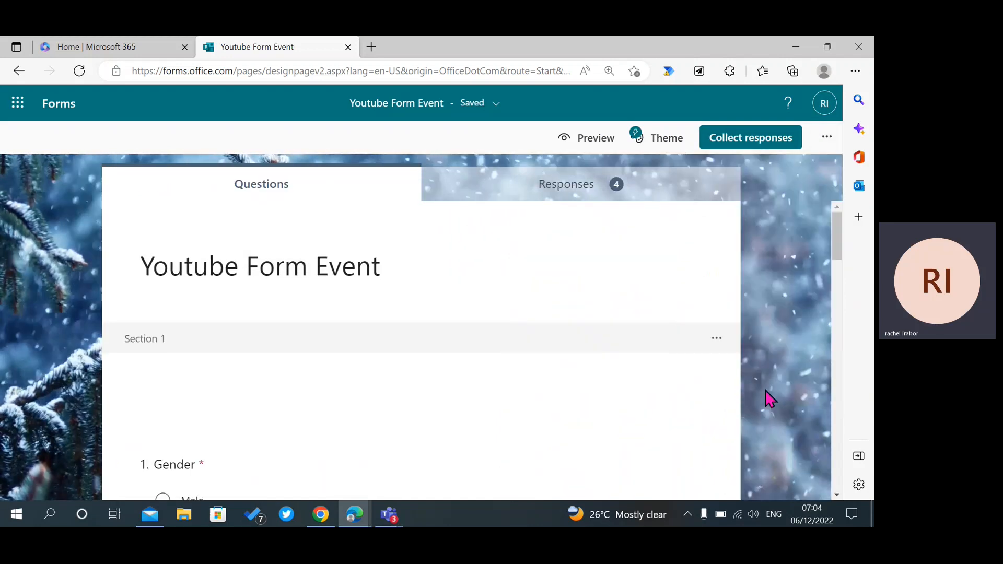
{"action": "left_click_drag", "start_coordinate": [837, 251], "coordinate": [824, 209]}
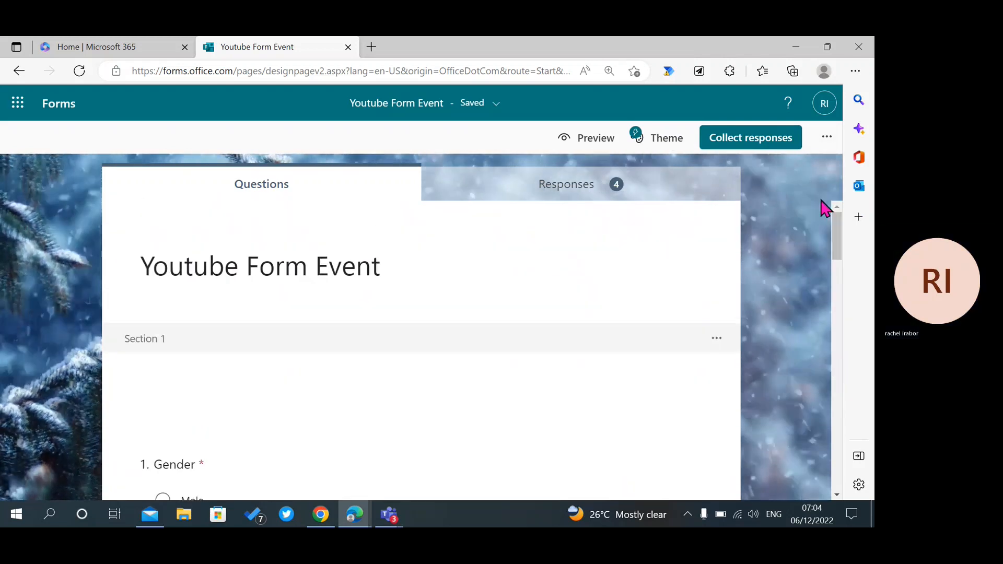
{"action": "left_click", "coordinate": [826, 137]}
{"action": "left_click", "coordinate": [653, 147]}
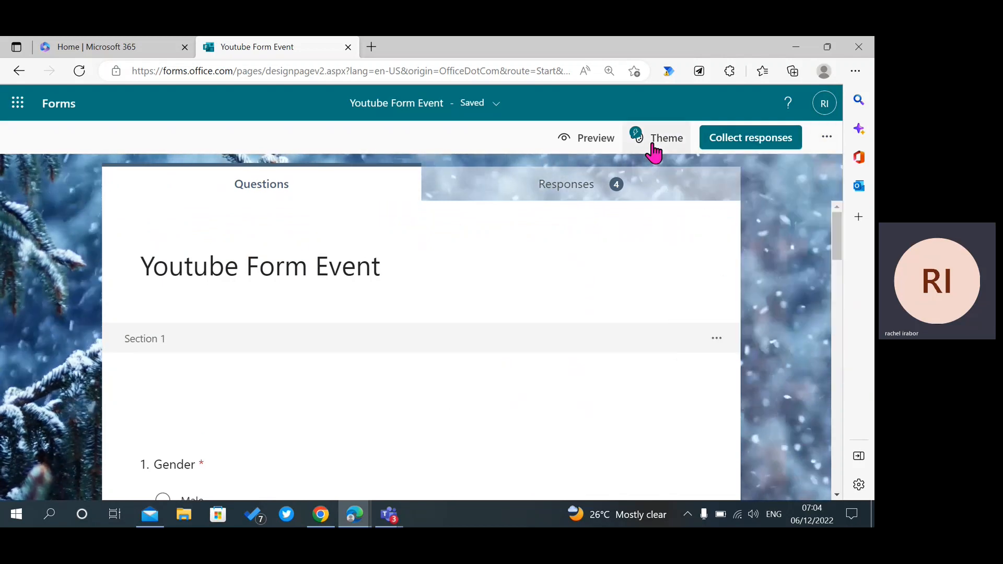
{"action": "left_click_drag", "start_coordinate": [840, 242], "coordinate": [842, 383]}
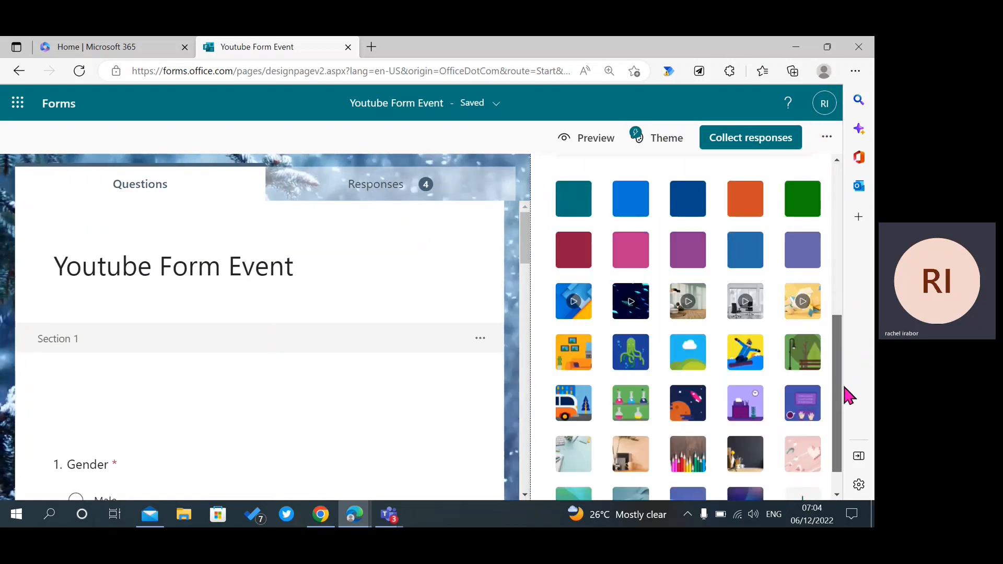
{"action": "left_click", "coordinate": [788, 367]}
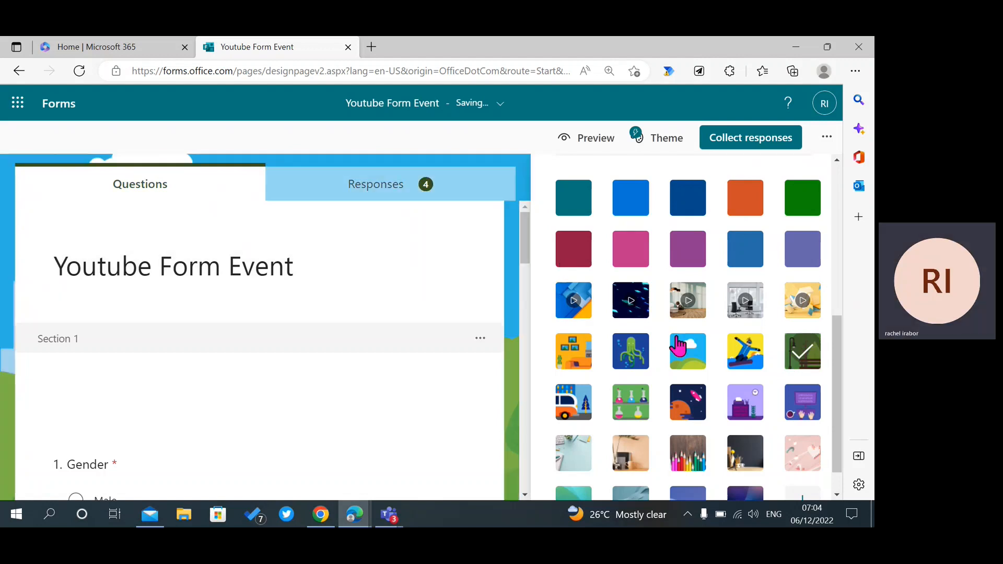
{"action": "left_click", "coordinate": [685, 419]}
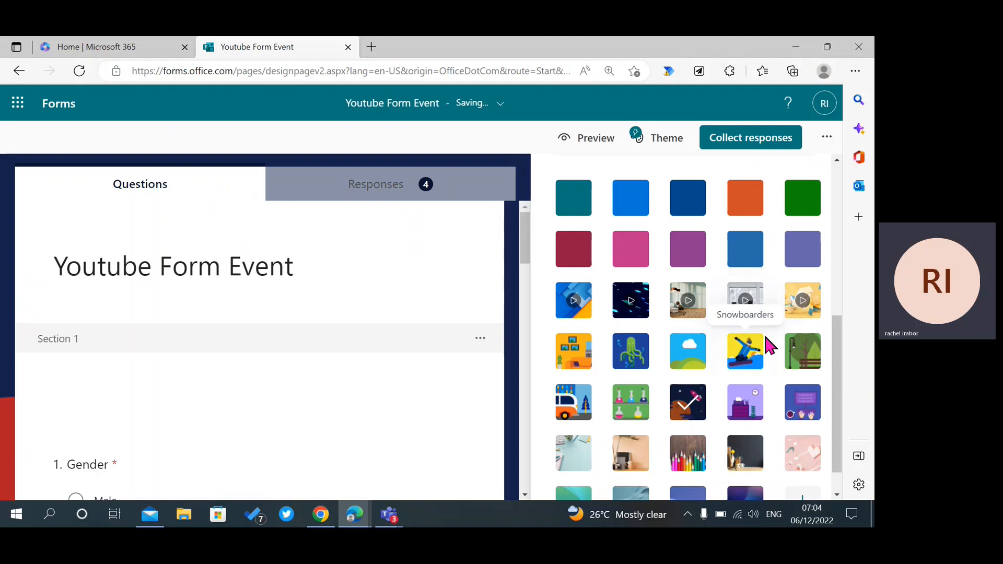
Scroll through the form in computer preview, check the Mobile layout, then go back to editing.
{"action": "left_click", "coordinate": [587, 147]}
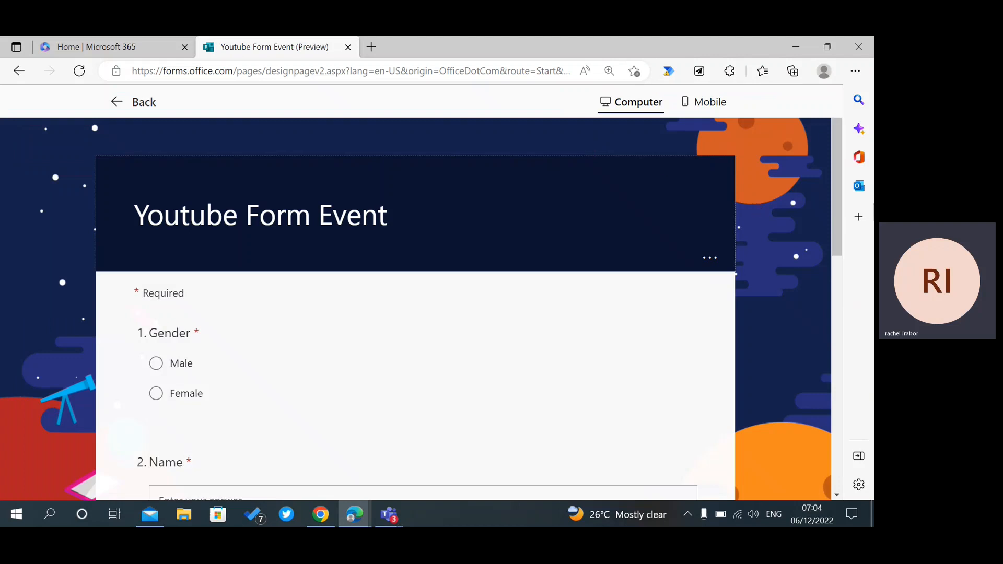
{"action": "left_click_drag", "start_coordinate": [842, 242], "coordinate": [766, 110]}
{"action": "left_click_drag", "start_coordinate": [834, 253], "coordinate": [817, 105]}
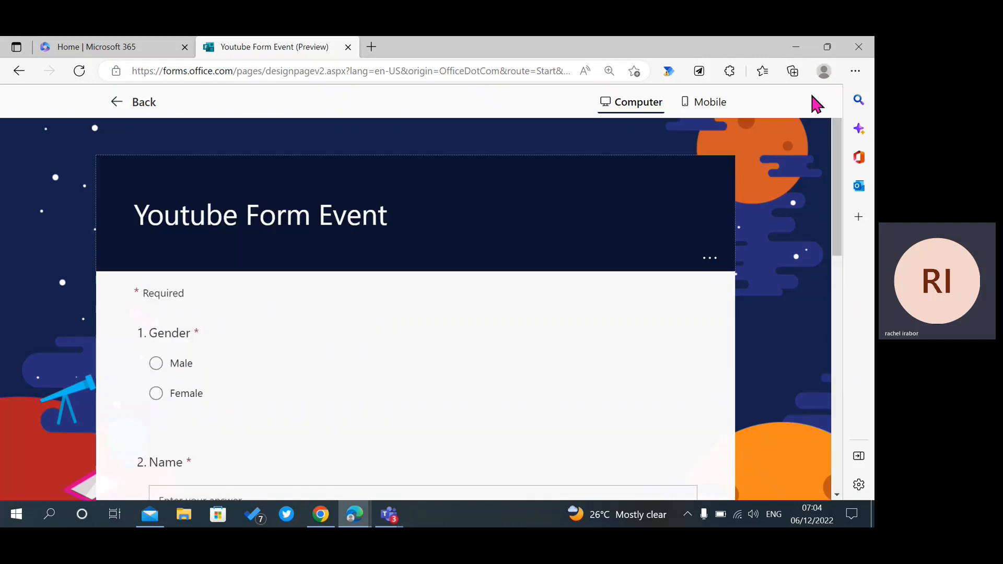
{"action": "left_click", "coordinate": [712, 117]}
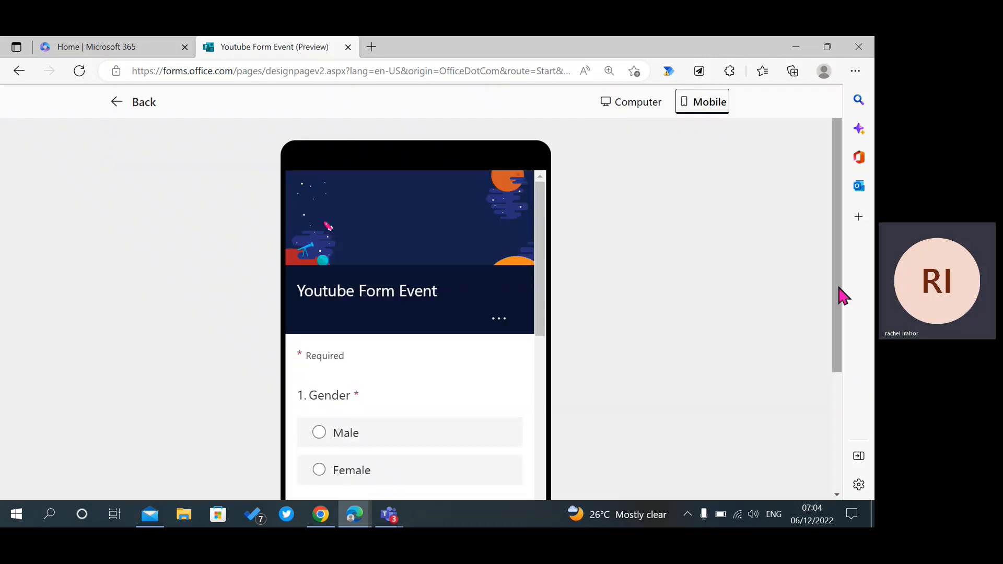
{"action": "left_click_drag", "start_coordinate": [542, 313], "coordinate": [530, 240]}
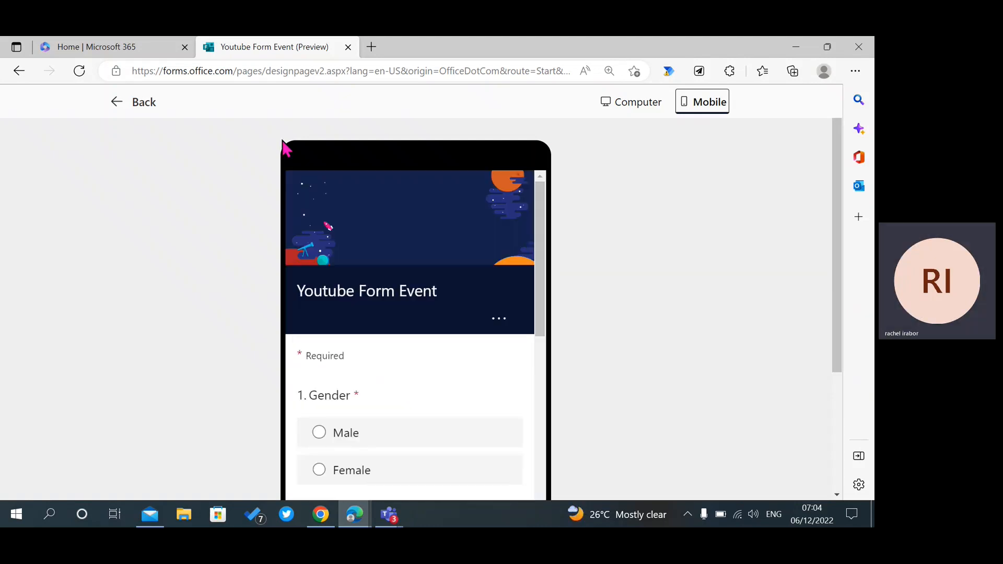
{"action": "left_click", "coordinate": [138, 103]}
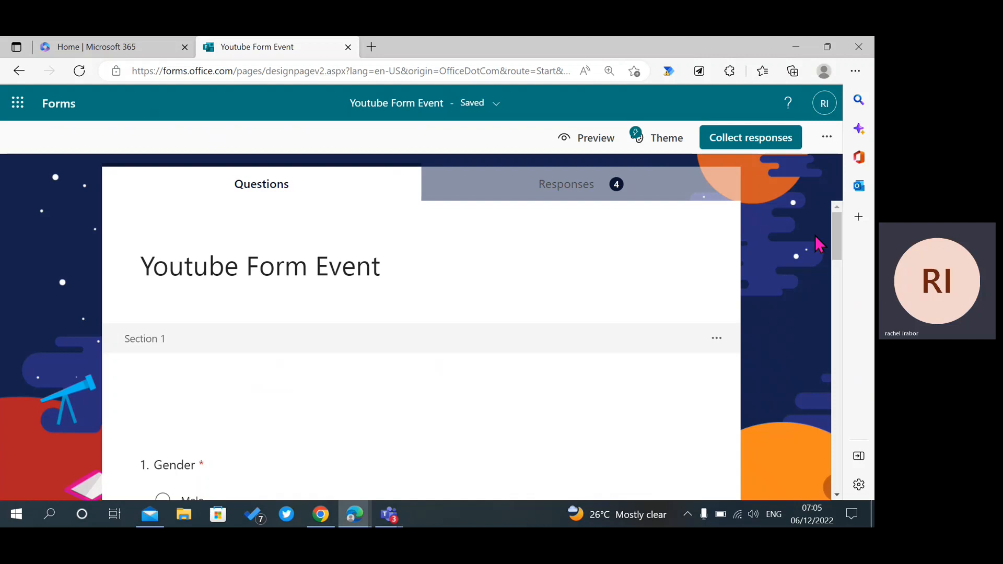
Open Collect responses and expand the 'Anyone can respond' access dropdown.
{"action": "left_click", "coordinate": [764, 146]}
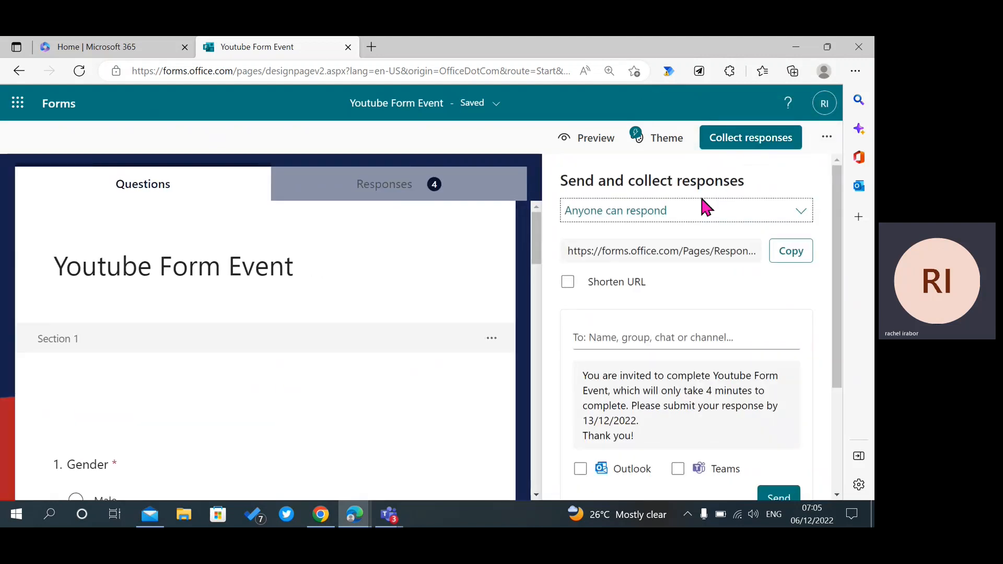
{"action": "left_click", "coordinate": [615, 218]}
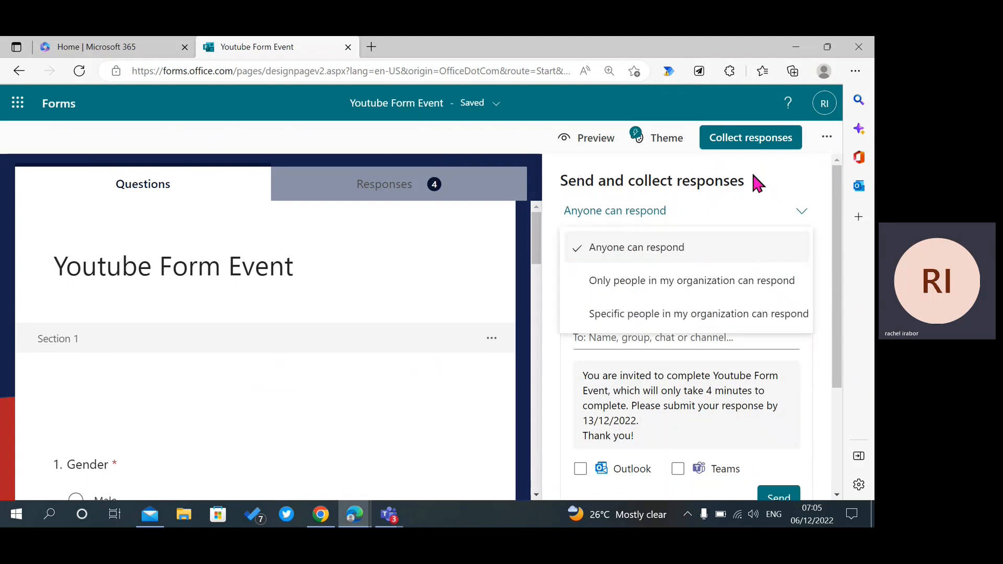
Limit responses to one specific person in the organization, then switch back to anyone can respond.
{"action": "left_click", "coordinate": [751, 315]}
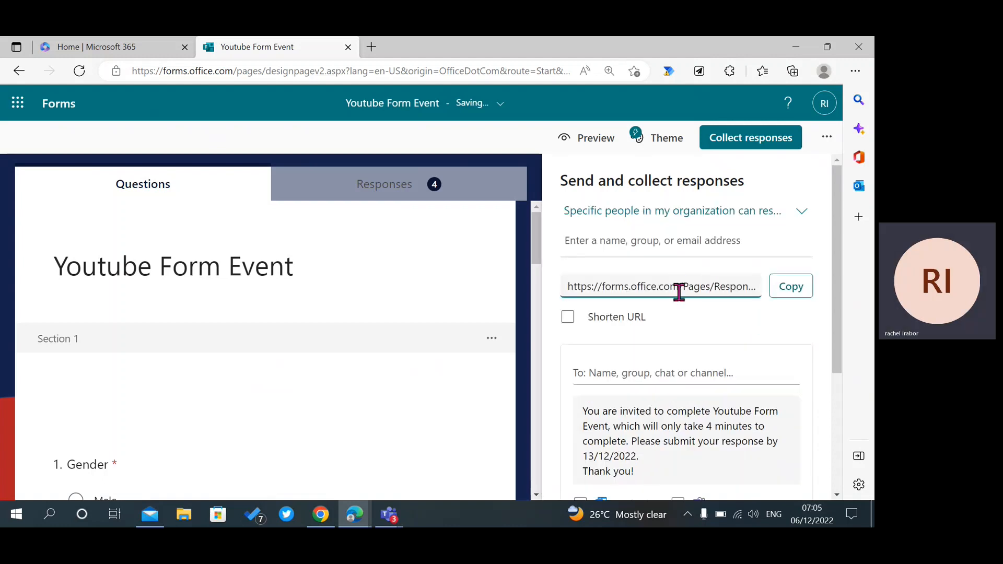
{"action": "left_click", "coordinate": [647, 249]}
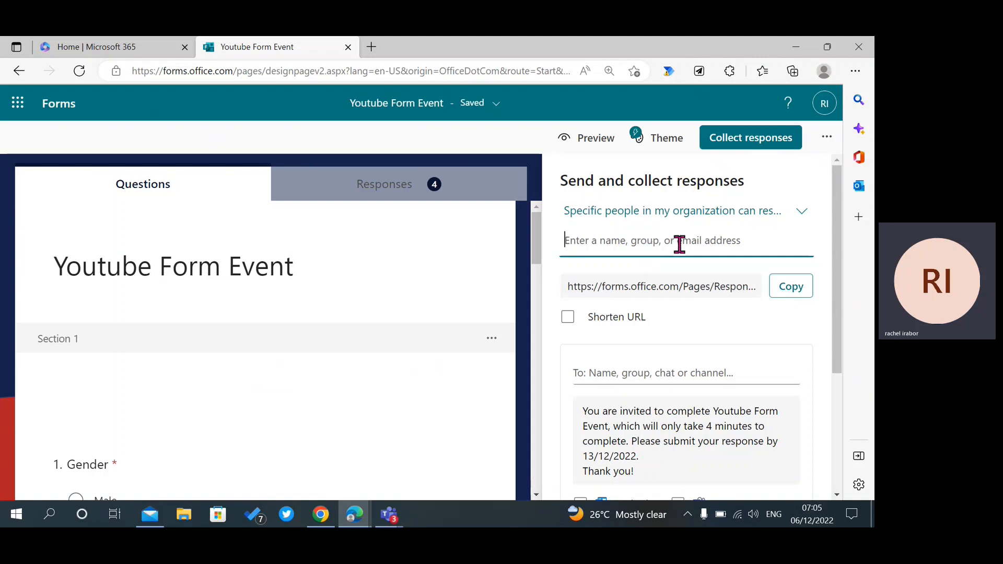
{"action": "type", "text": "Data"}
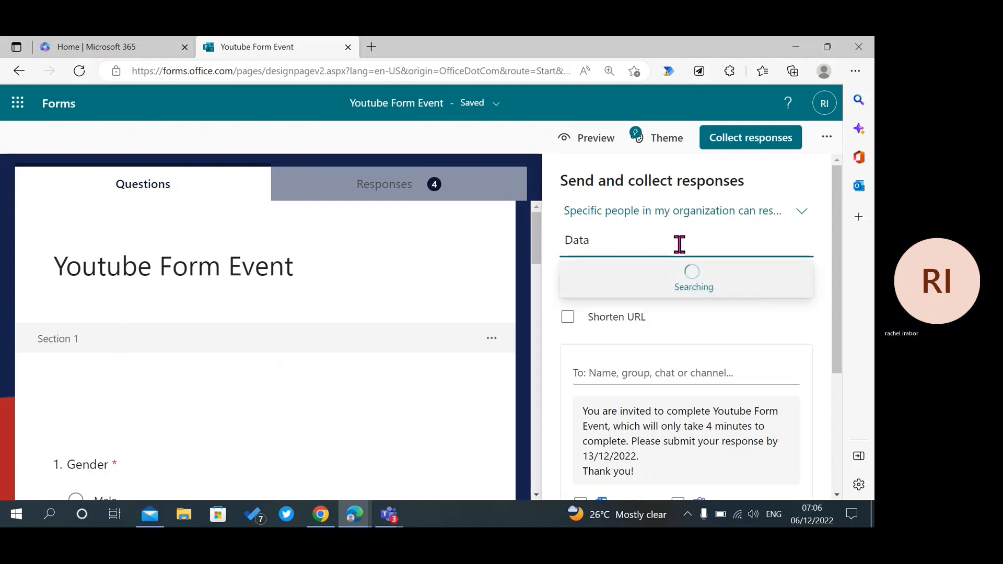
{"action": "type", "text": "K"}
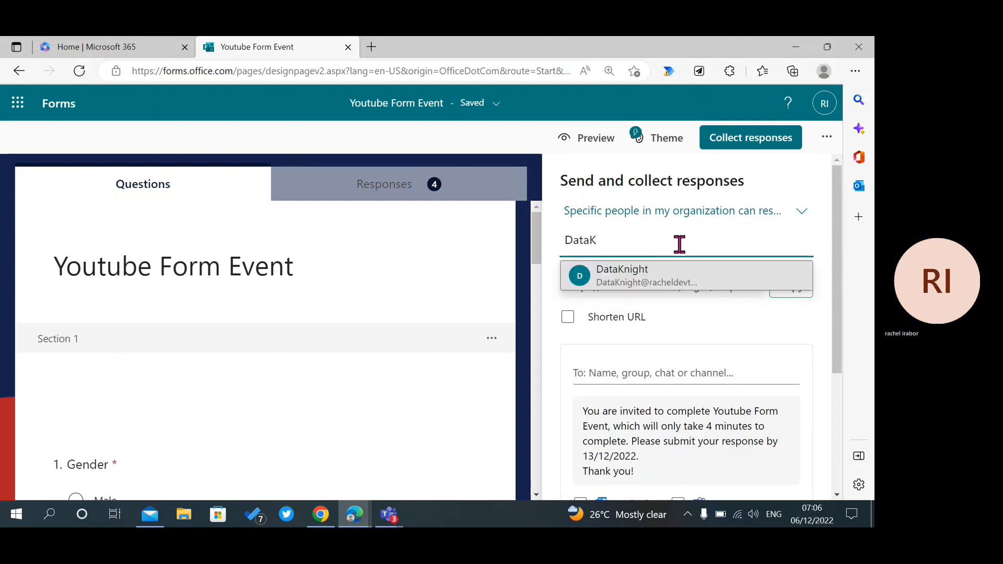
{"action": "left_click", "coordinate": [675, 274]}
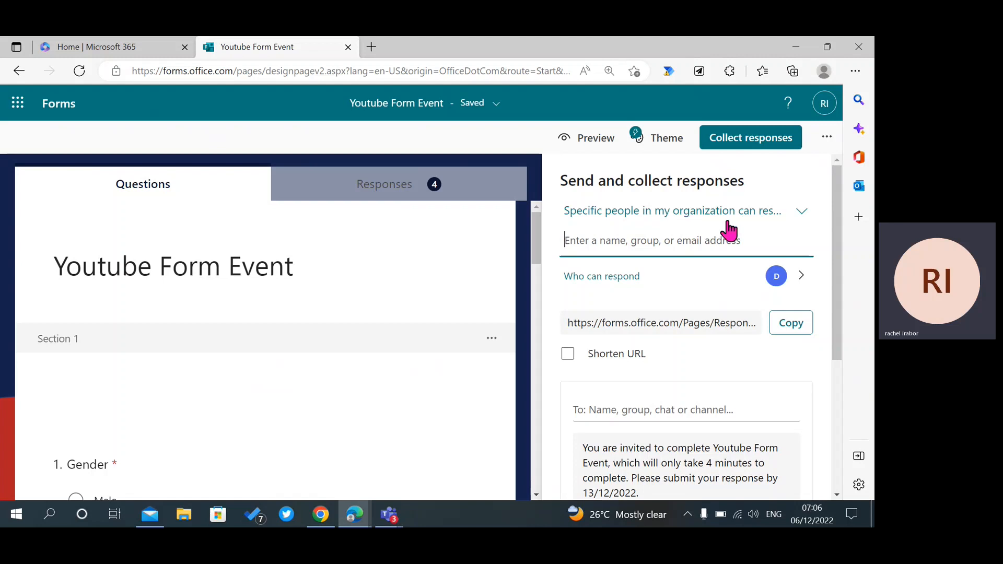
{"action": "left_click", "coordinate": [797, 224]}
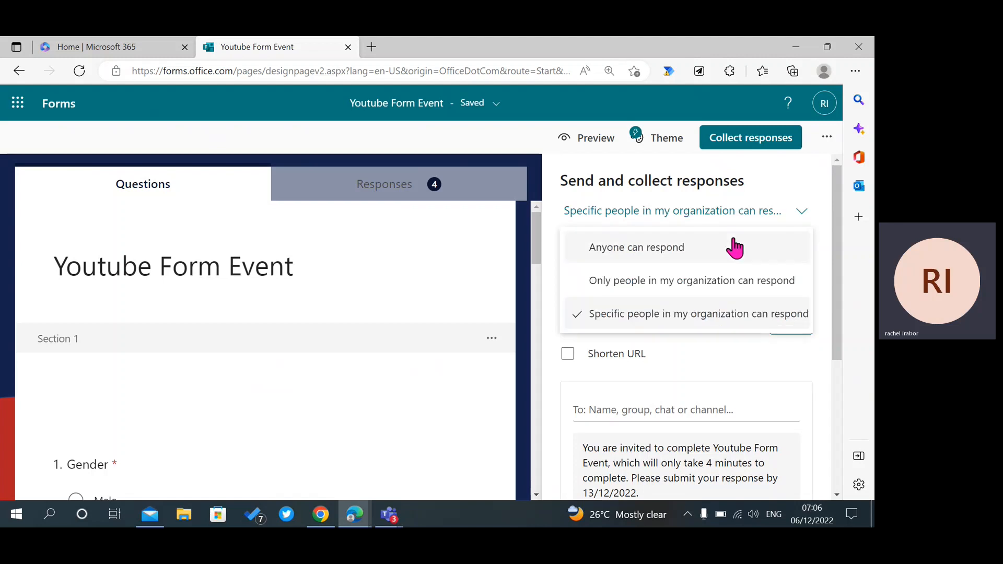
{"action": "left_click", "coordinate": [732, 247]}
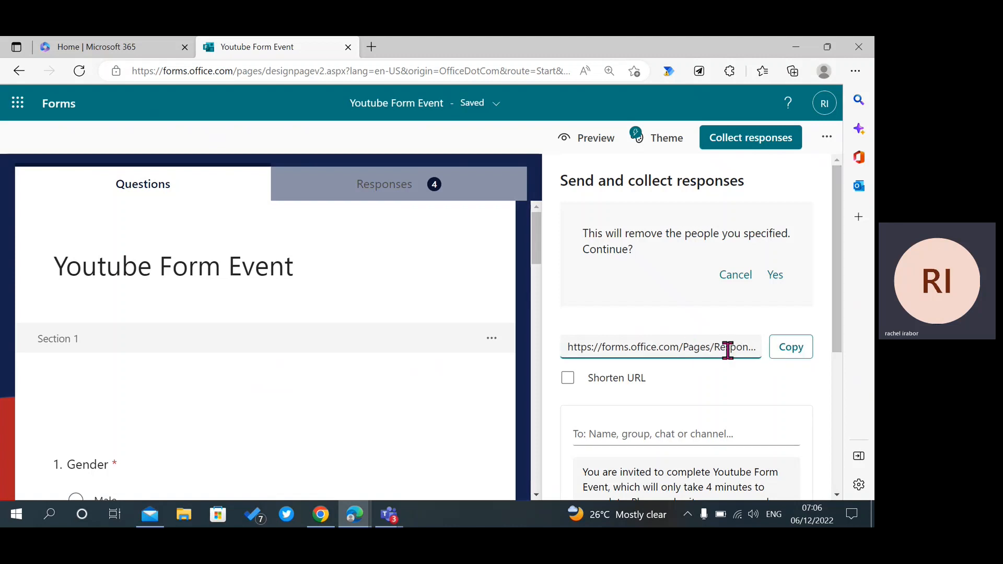
Shorten the form's response link, copy the short URL, and open a new browser tab.
{"action": "left_click", "coordinate": [752, 351]}
{"action": "left_click", "coordinate": [789, 349]}
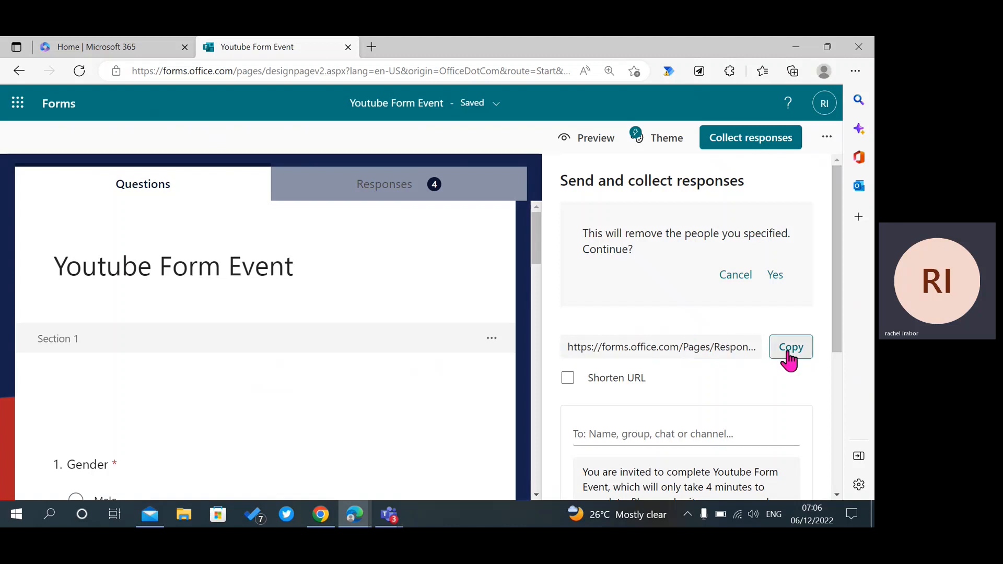
{"action": "left_click", "coordinate": [571, 380]}
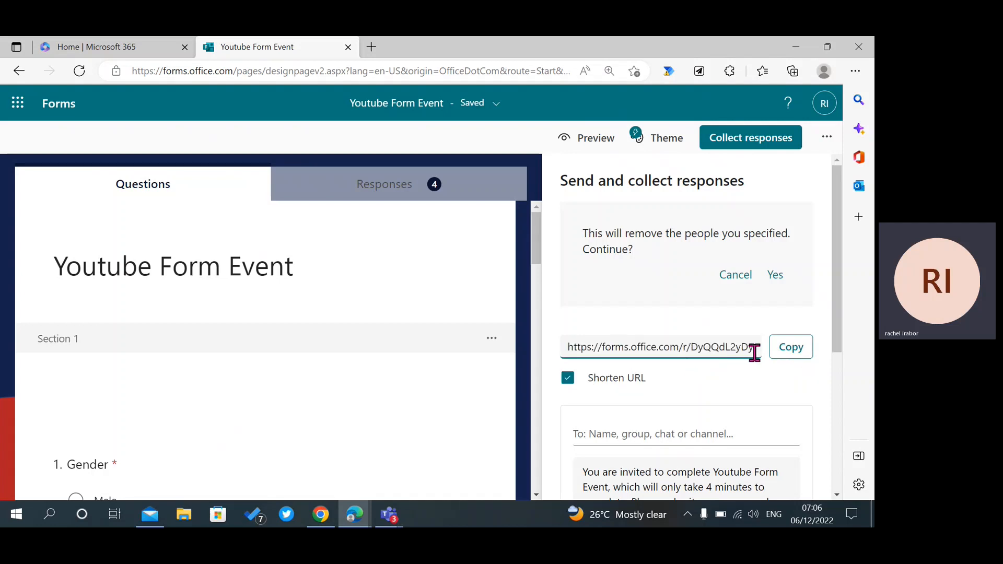
{"action": "left_click", "coordinate": [786, 353]}
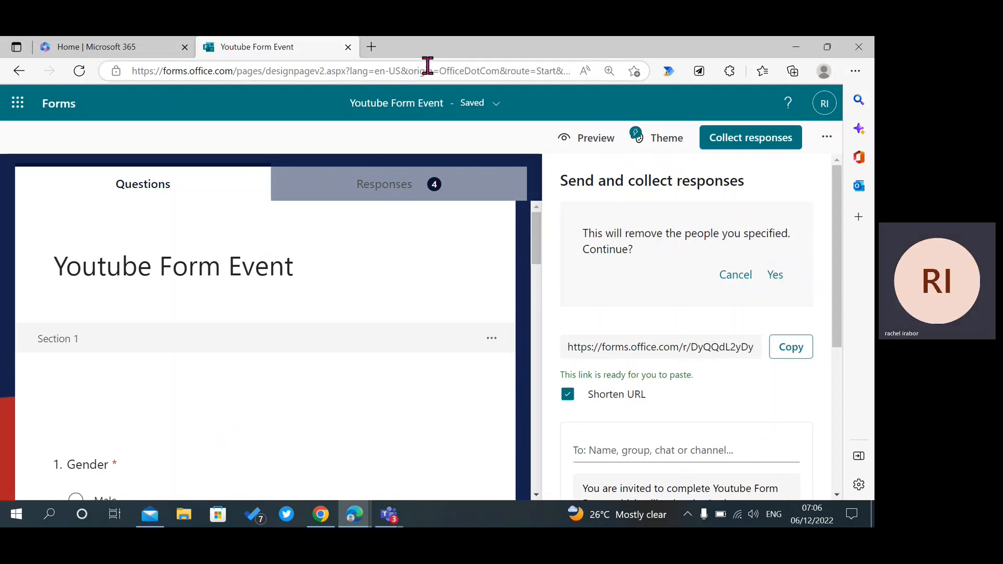
{"action": "left_click", "coordinate": [376, 47]}
Load the pasted short link, see the no-permission page, and return to the Youtube Form Event tab.
{"action": "key", "text": "ctrl+v"}
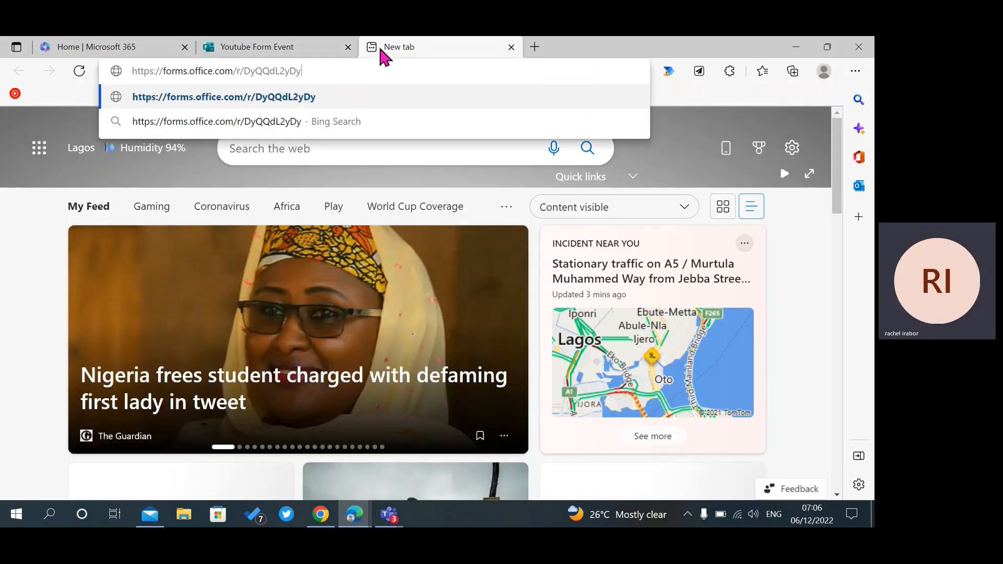
{"action": "key", "text": "Return"}
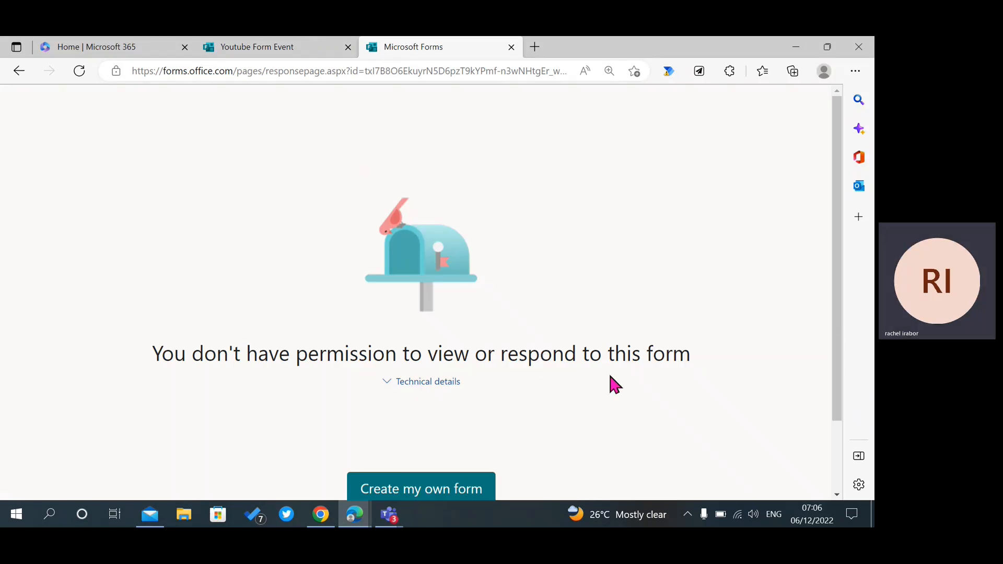
{"action": "left_click", "coordinate": [264, 46]}
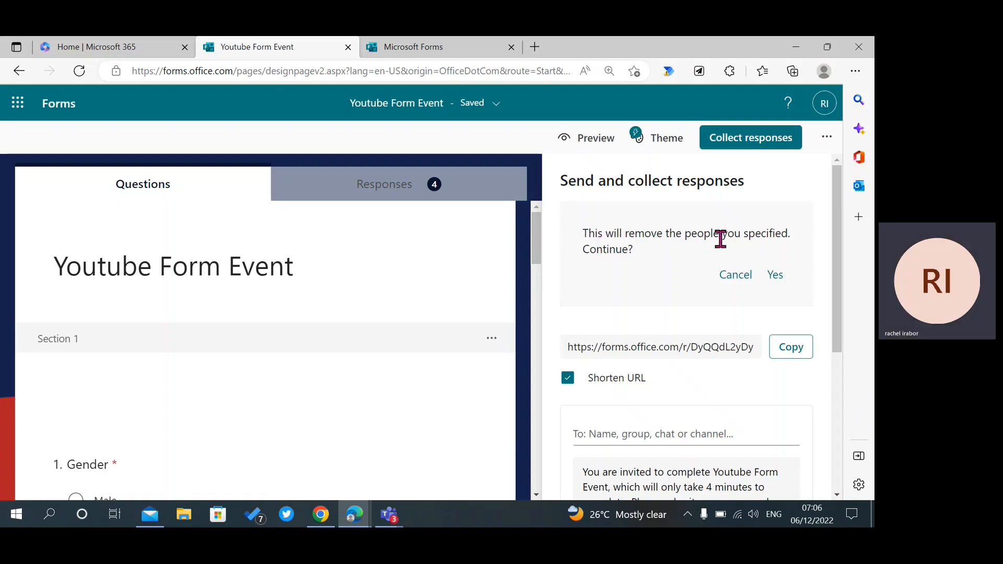
Confirm removing specified respondents so anyone can respond, and draft the invitation message via Outlook.
{"action": "left_click", "coordinate": [777, 275]}
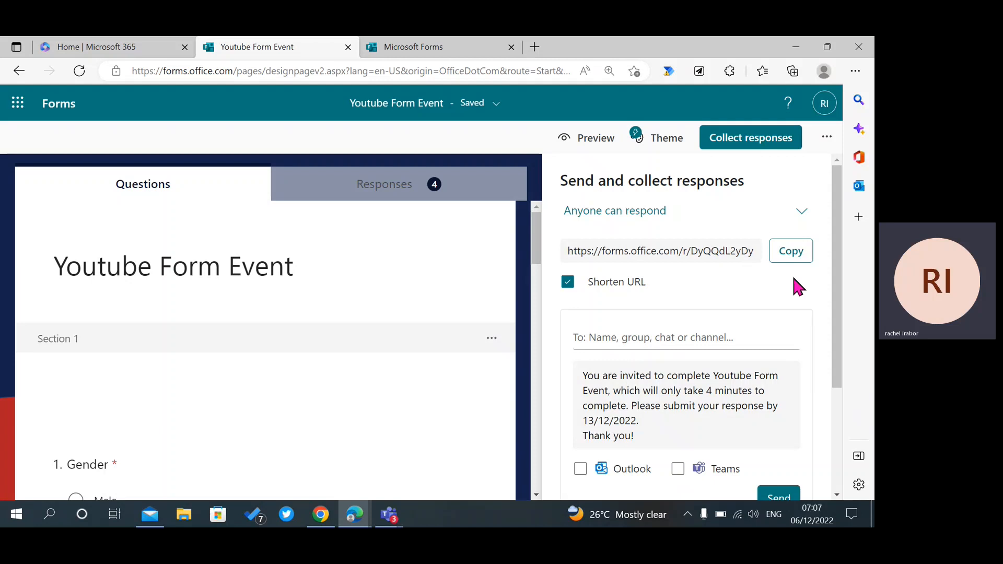
{"action": "left_click_drag", "start_coordinate": [839, 347], "coordinate": [846, 397]}
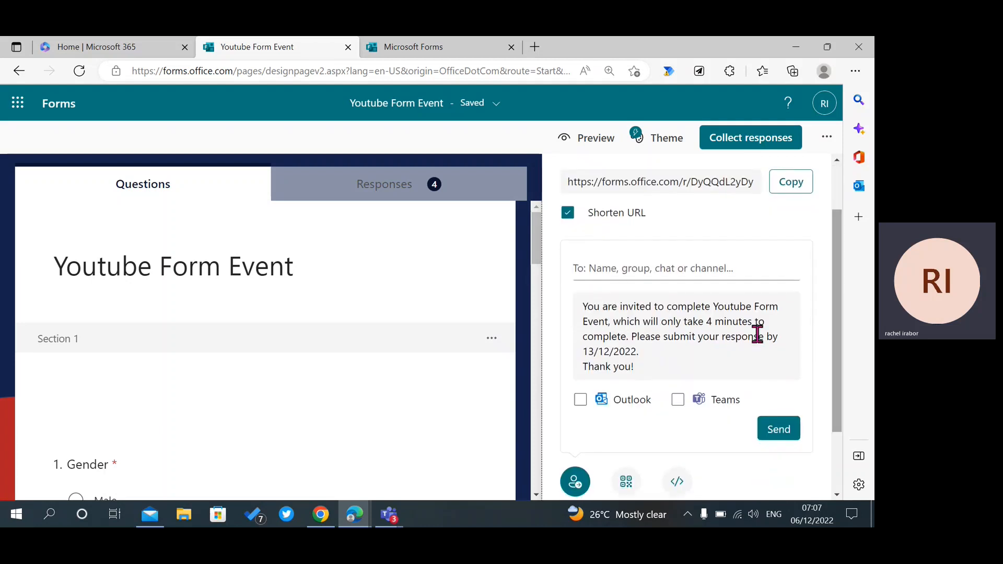
{"action": "left_click", "coordinate": [617, 269]}
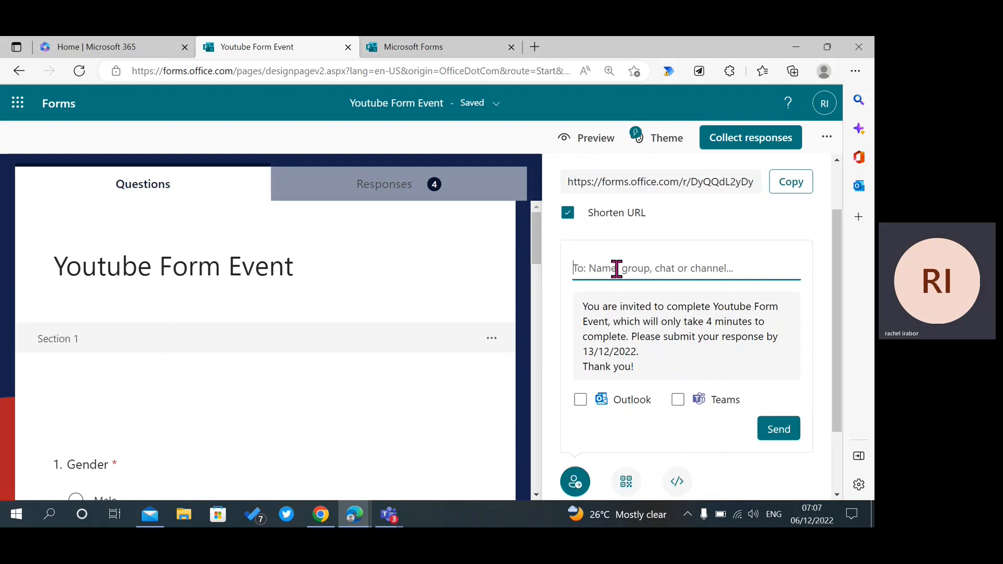
{"action": "left_click", "coordinate": [580, 400]}
{"action": "left_click", "coordinate": [613, 269]}
{"action": "left_click", "coordinate": [682, 339]}
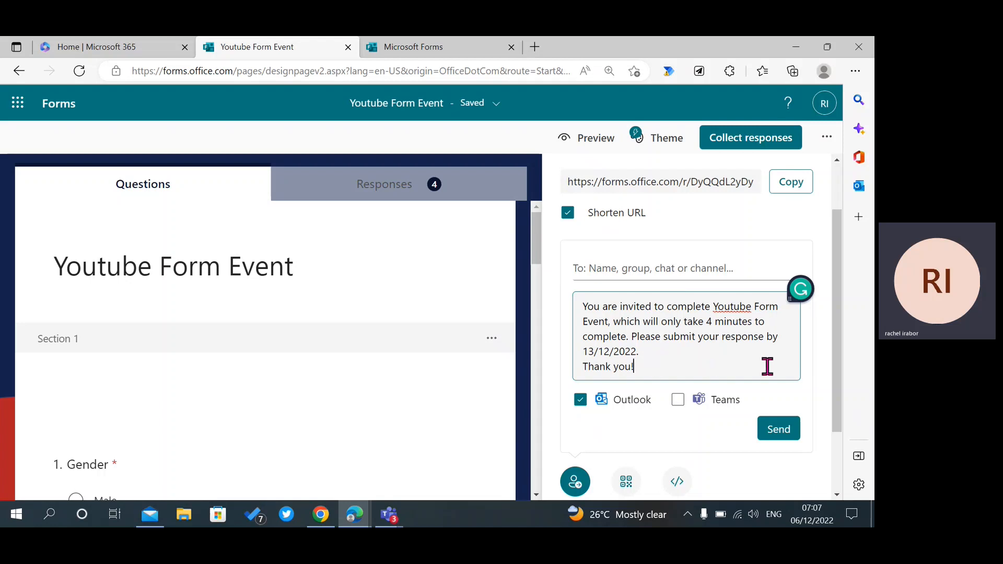
{"action": "scroll", "coordinate": [839, 400], "scroll_direction": "down", "scroll_amount": 1}
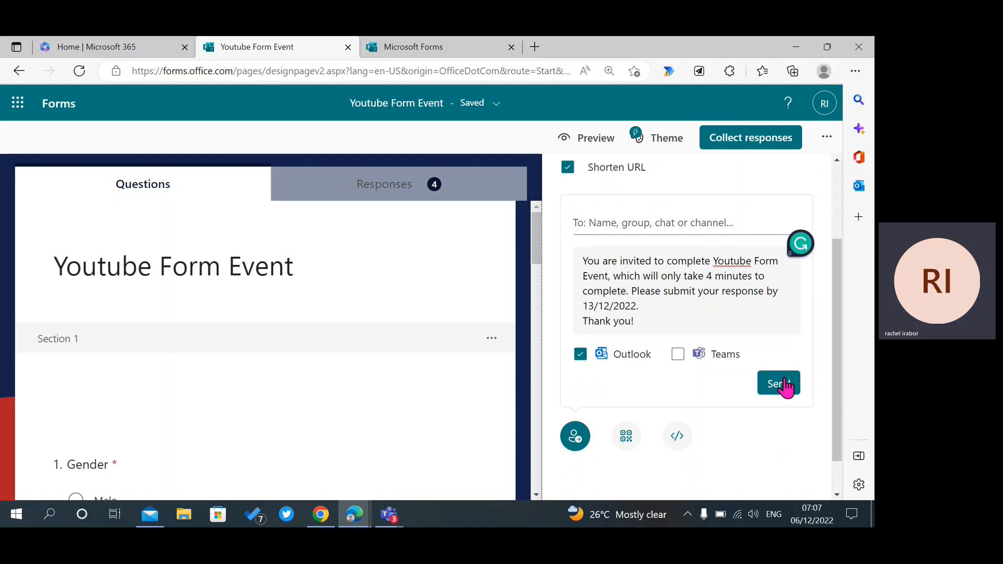
View the form's downloadable QR code, then display its iframe embed code.
{"action": "left_click", "coordinate": [627, 443]}
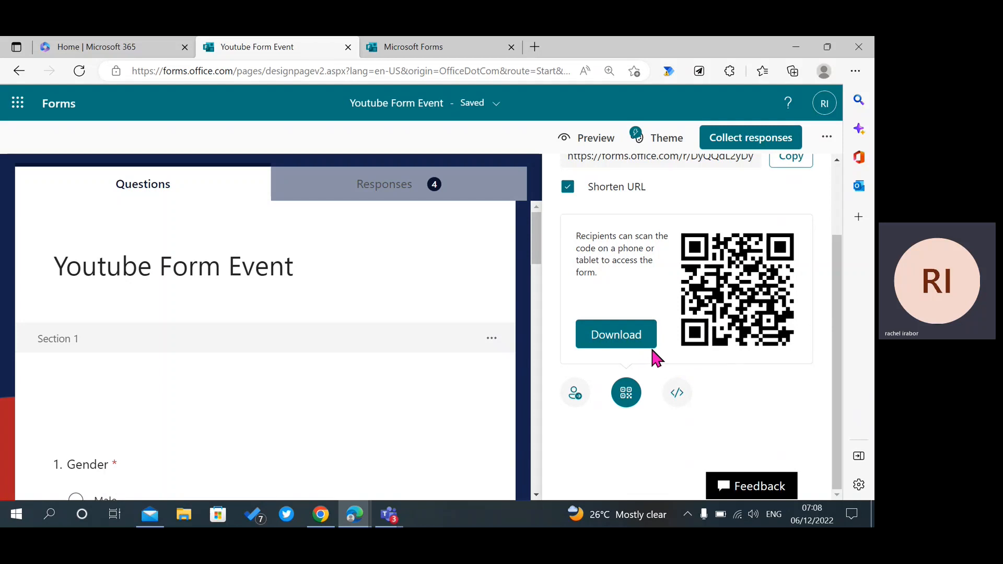
{"action": "left_click", "coordinate": [577, 395]}
{"action": "left_click", "coordinate": [675, 458]}
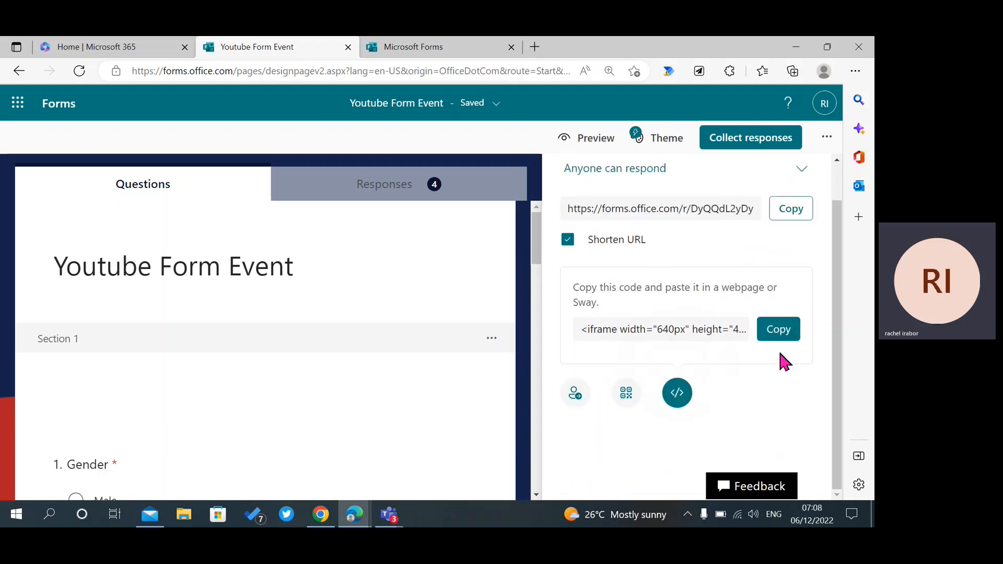
{"action": "left_click_drag", "start_coordinate": [836, 229], "coordinate": [839, 172]}
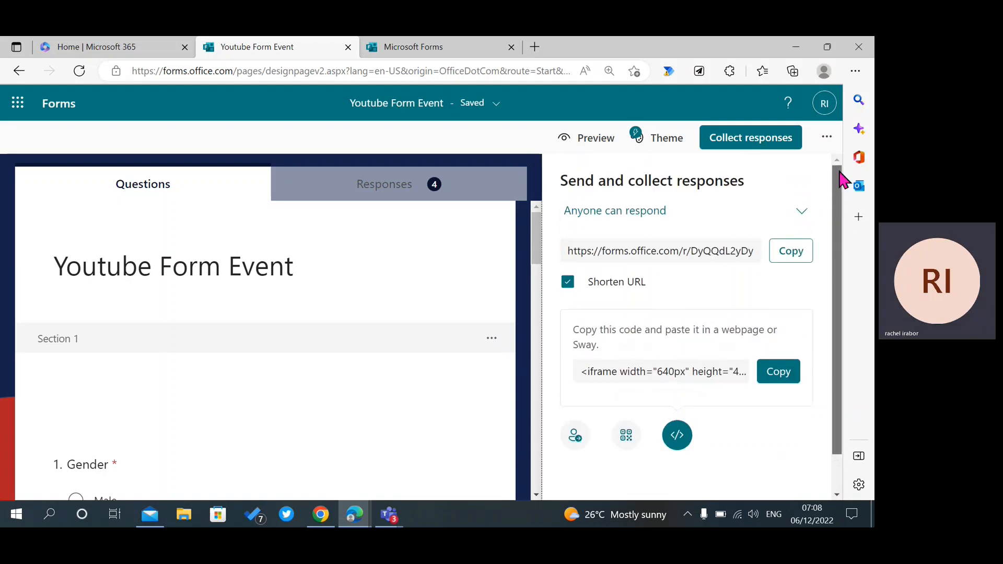
Copy the Share as a template link from Collaborate or Duplicate in the ... menu.
{"action": "left_click", "coordinate": [826, 141]}
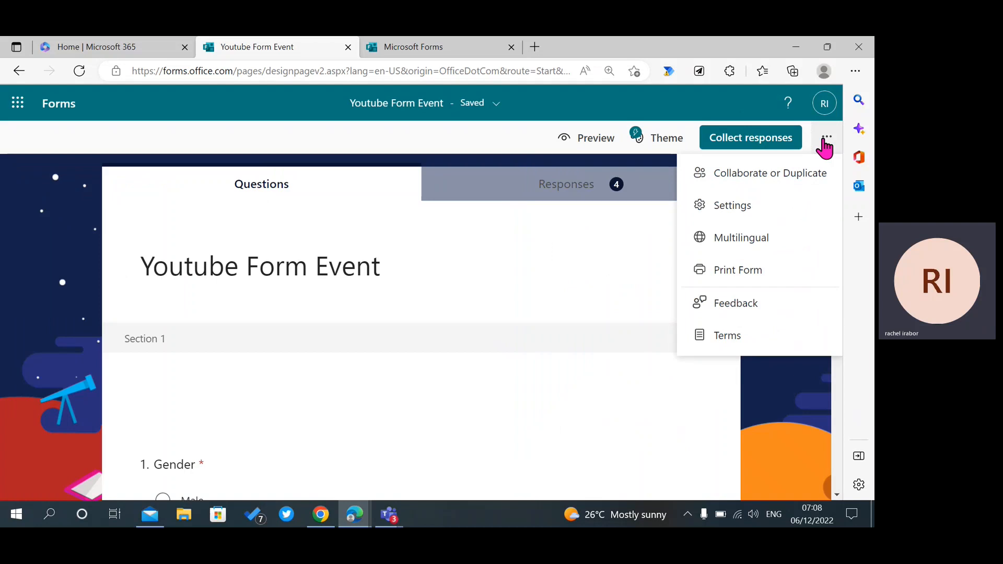
{"action": "left_click", "coordinate": [781, 174]}
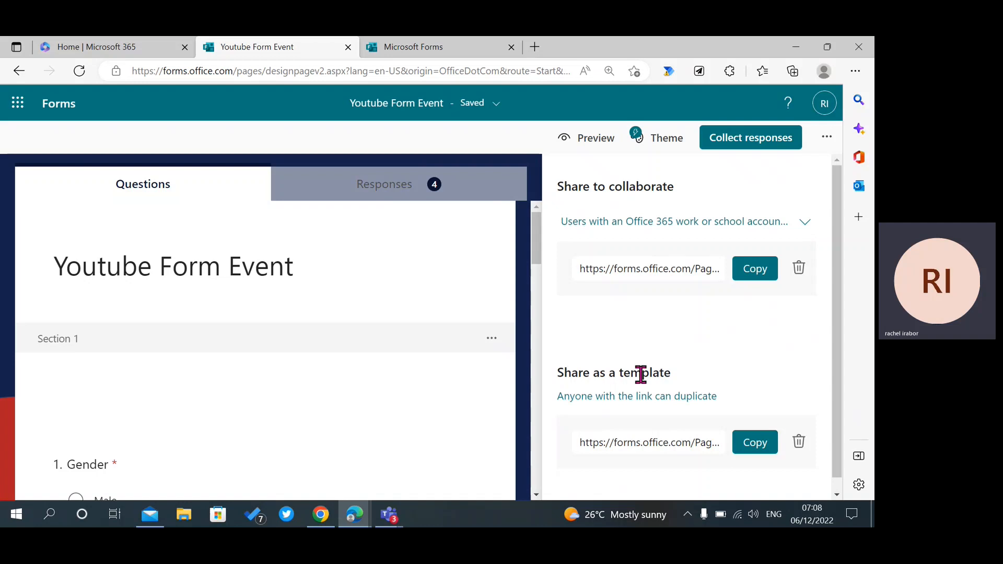
{"action": "left_click", "coordinate": [752, 451]}
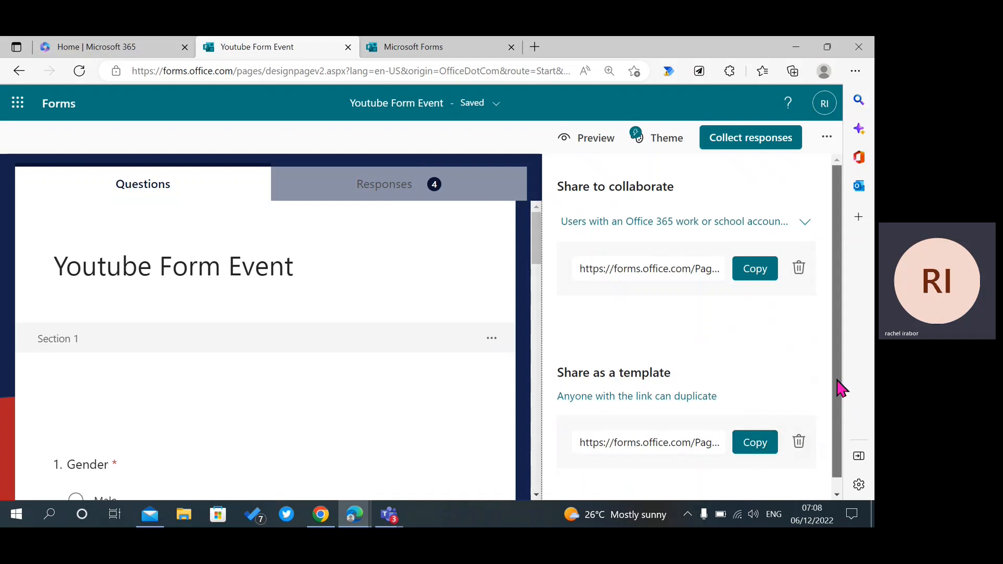
{"action": "left_click", "coordinate": [826, 137]}
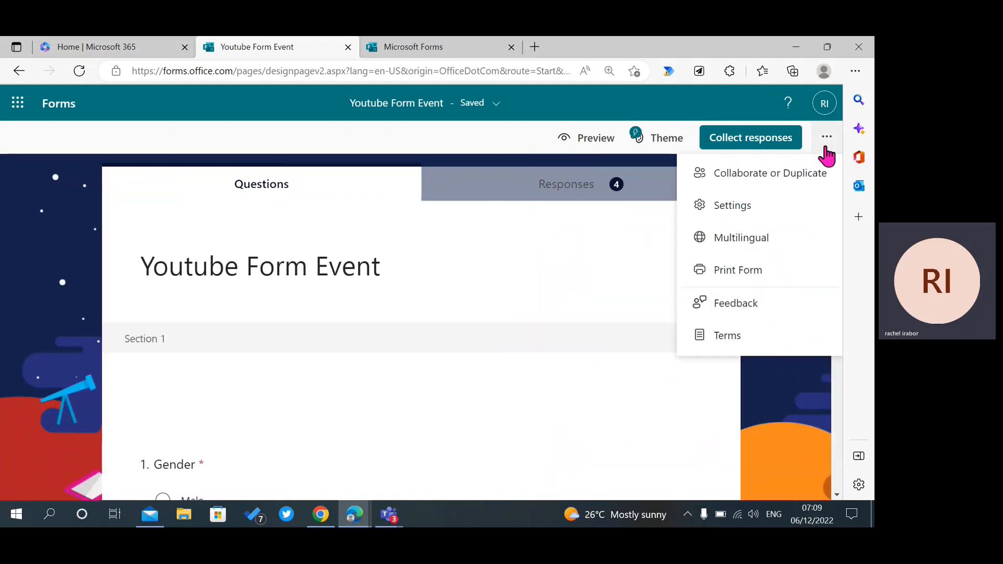
Open Settings and scroll to Options for responses, with Accept responses on.
{"action": "left_click", "coordinate": [760, 209]}
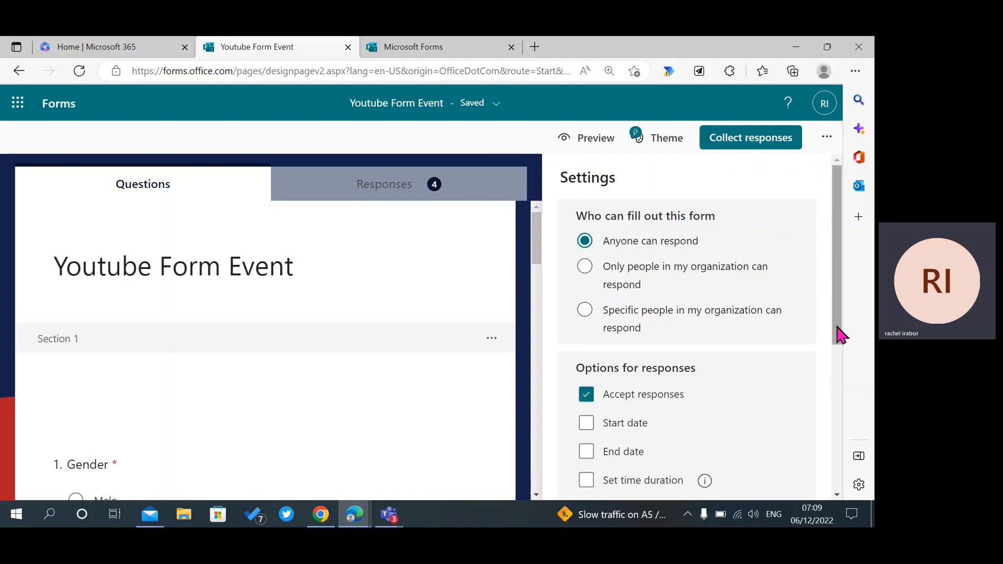
{"action": "left_click_drag", "start_coordinate": [837, 336], "coordinate": [848, 416]}
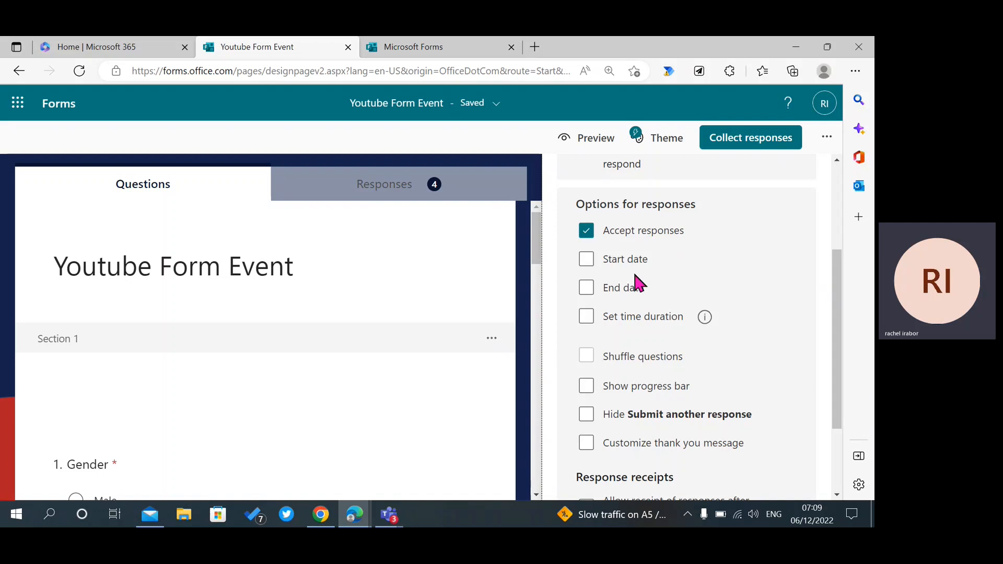
Enable start and end dates (12/6/2022, 8:00 to 8:15 AM), leaving time duration off.
{"action": "left_click", "coordinate": [586, 260]}
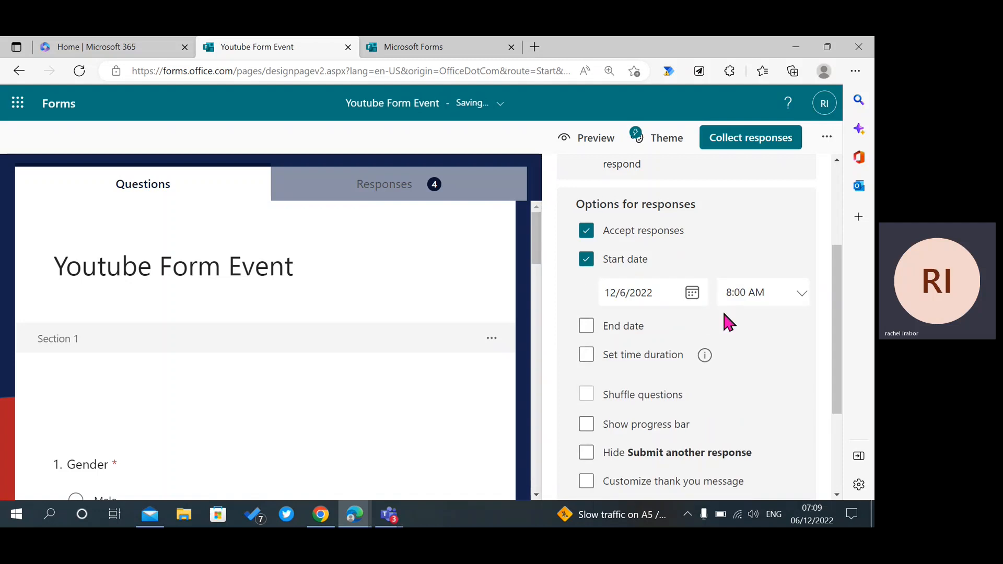
{"action": "left_click", "coordinate": [586, 328]}
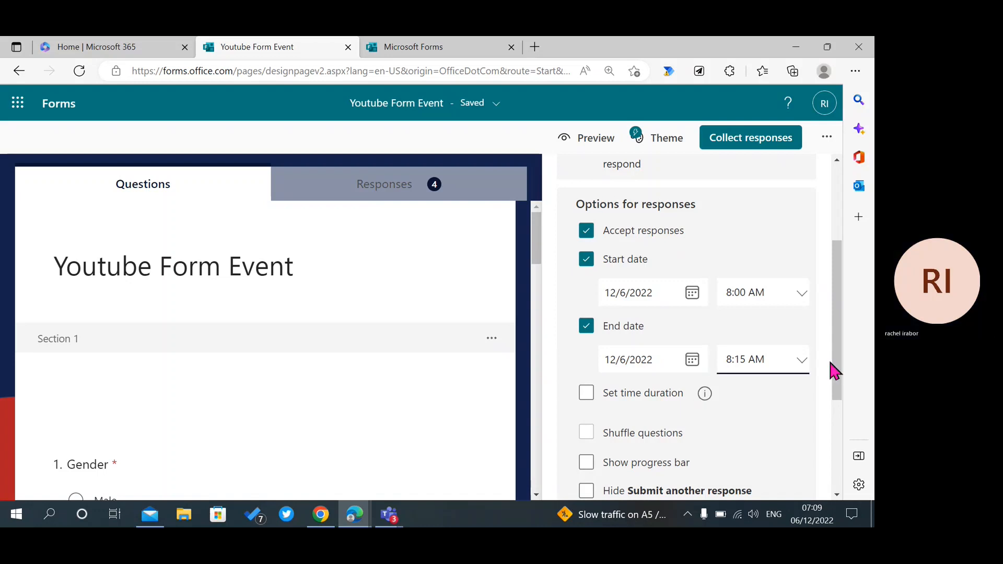
{"action": "left_click_drag", "start_coordinate": [843, 392], "coordinate": [834, 486]}
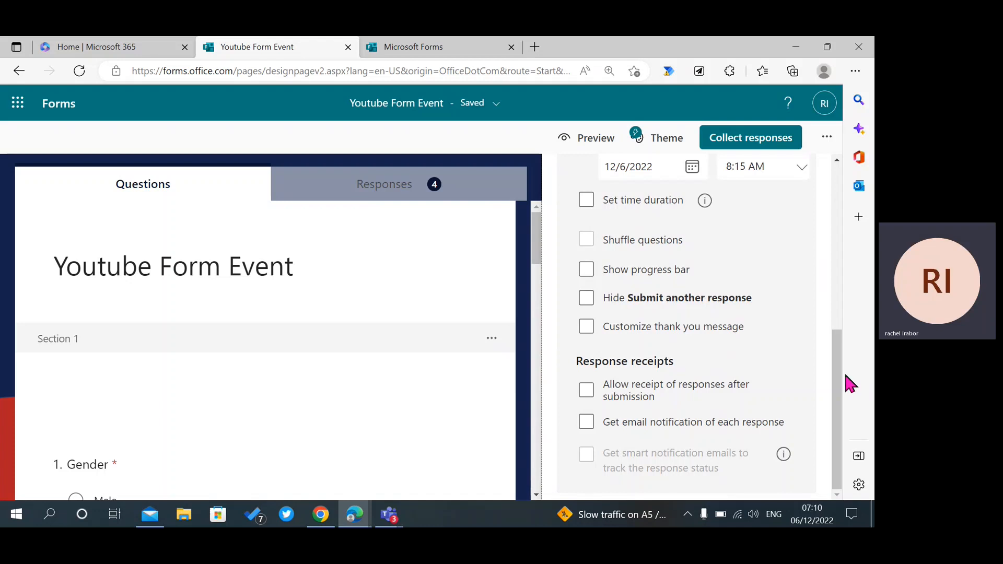
{"action": "mouse_move", "coordinate": [836, 351]}
{"action": "left_mouse_down"}
{"action": "mouse_move", "coordinate": [836, 360]}
{"action": "mouse_move", "coordinate": [834, 323]}
{"action": "mouse_move", "coordinate": [839, 347]}
{"action": "left_mouse_up"}
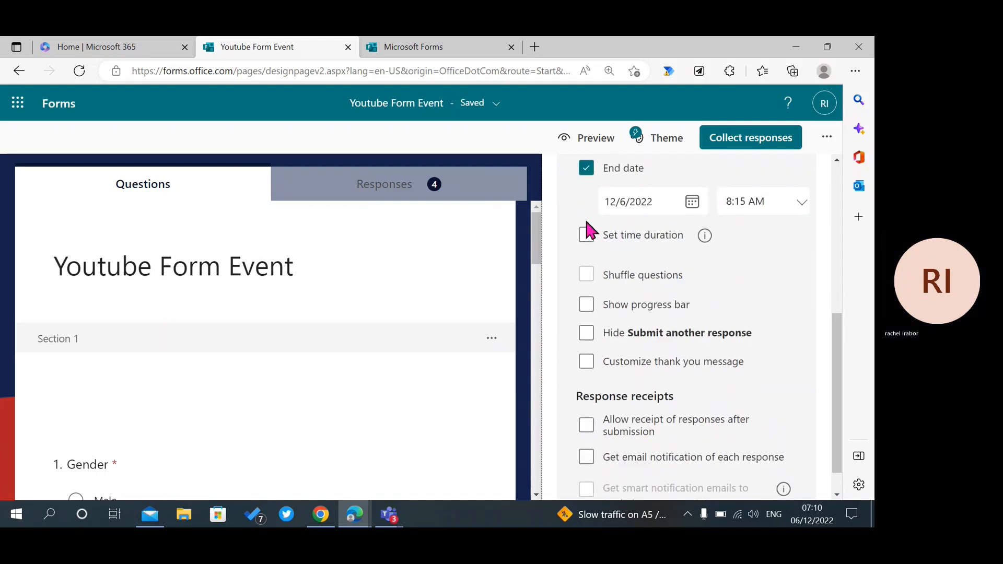
{"action": "left_click", "coordinate": [586, 235]}
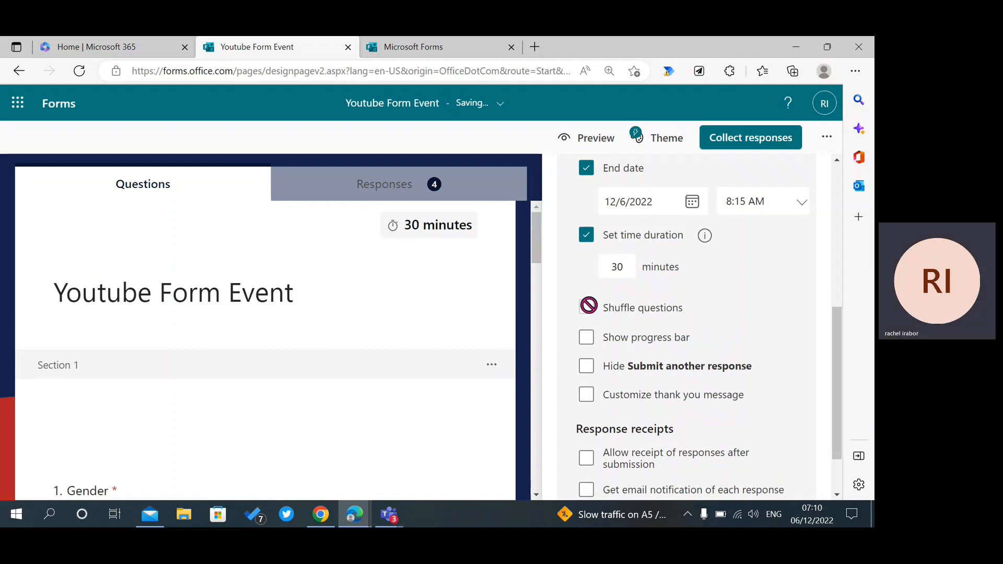
{"action": "left_click", "coordinate": [586, 238]}
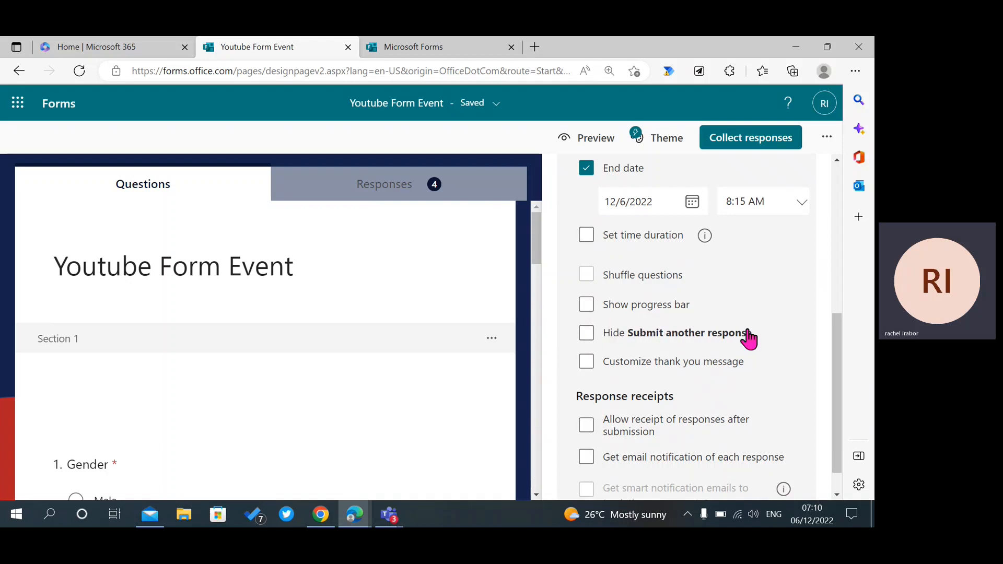
Preview the form and answer Female for Gender, then enter the respondent's name and contact number.
{"action": "left_click", "coordinate": [596, 141]}
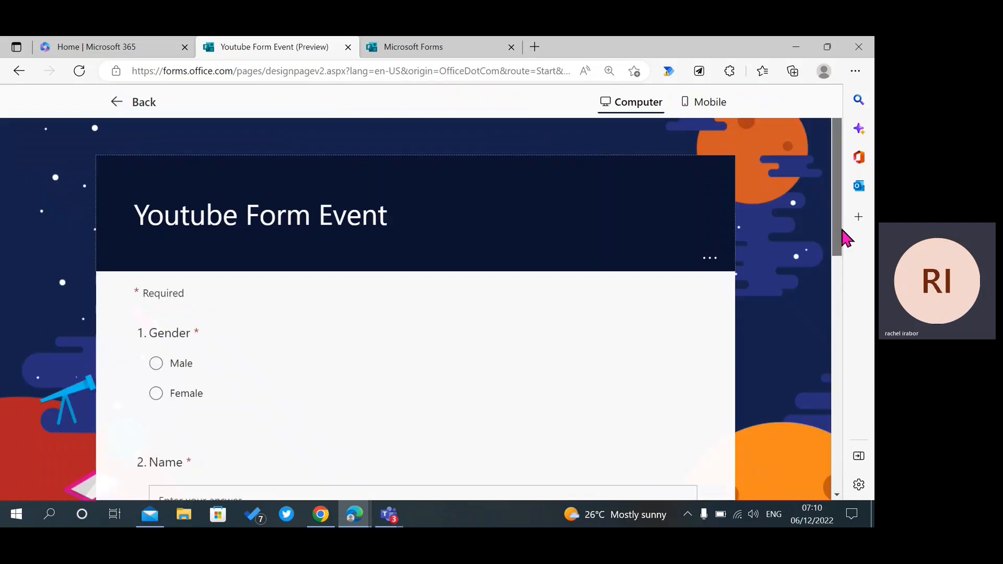
{"action": "left_click_drag", "start_coordinate": [842, 231], "coordinate": [852, 252]}
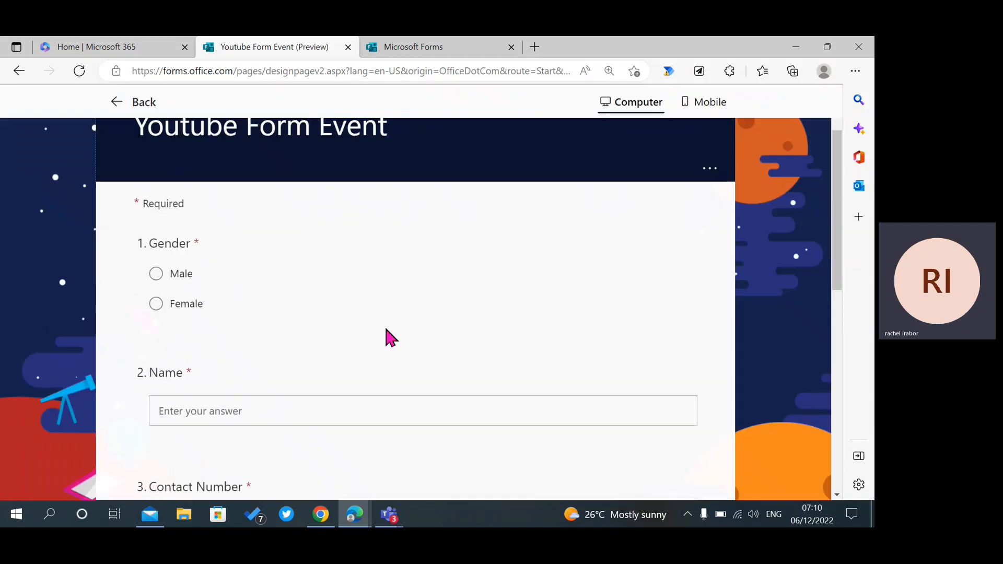
{"action": "left_click", "coordinate": [168, 307]}
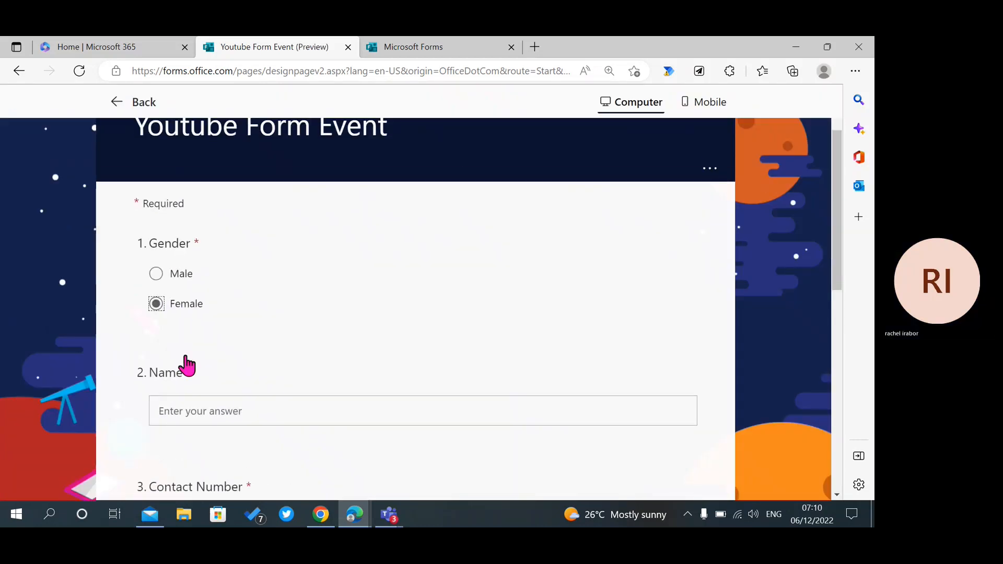
{"action": "left_click", "coordinate": [188, 399]}
{"action": "type", "text": "Grace"}
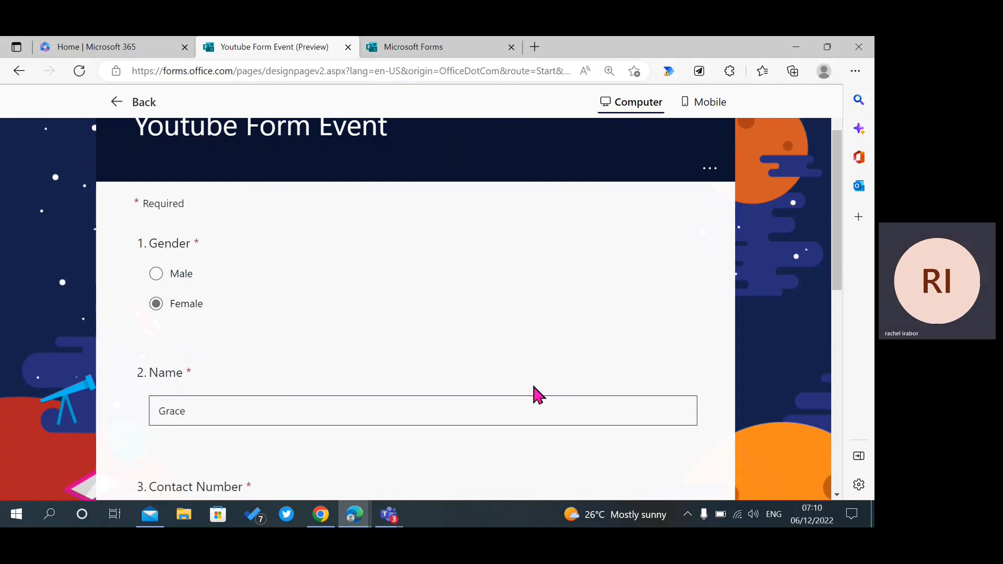
{"action": "left_click_drag", "start_coordinate": [838, 269], "coordinate": [862, 355]}
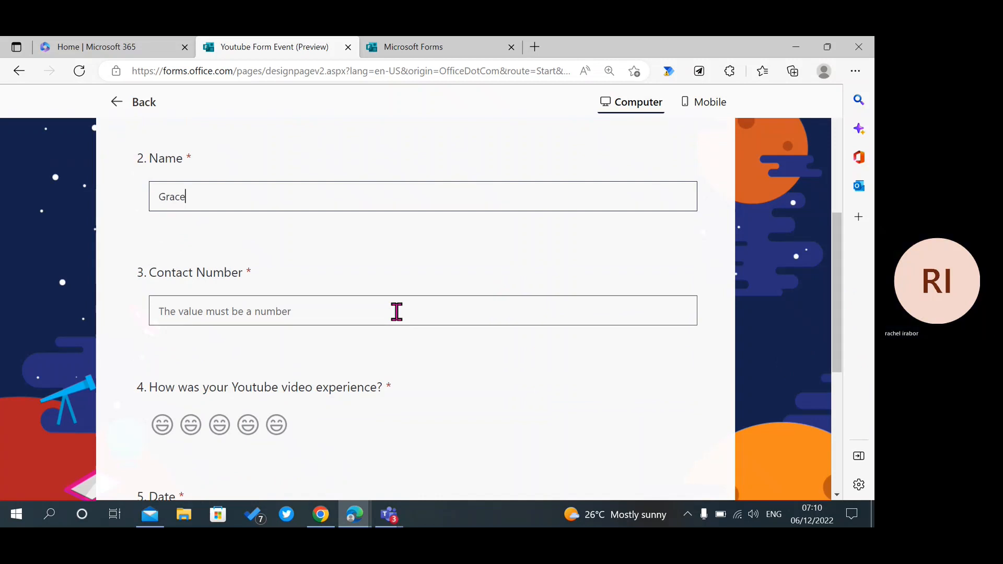
{"action": "left_click", "coordinate": [276, 299]}
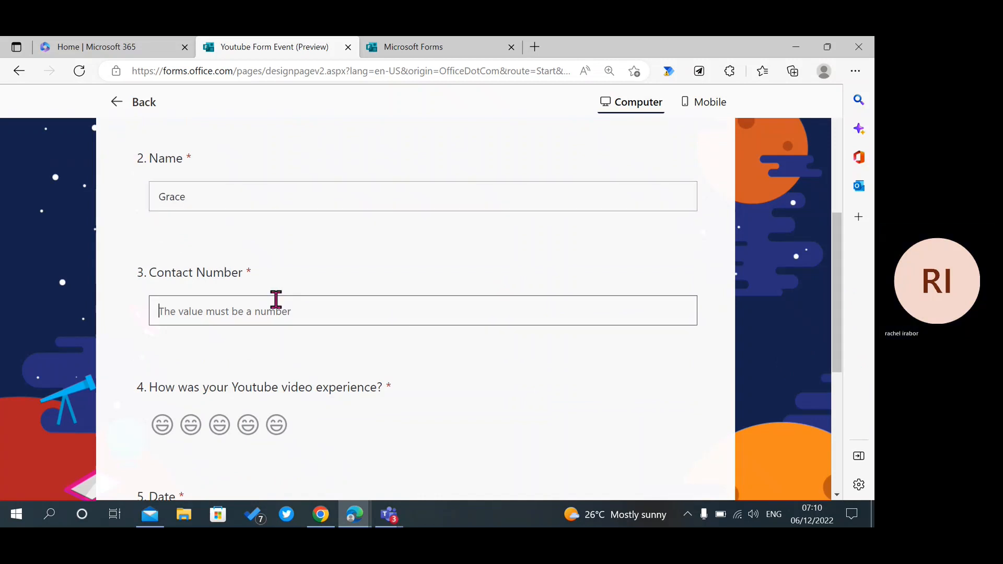
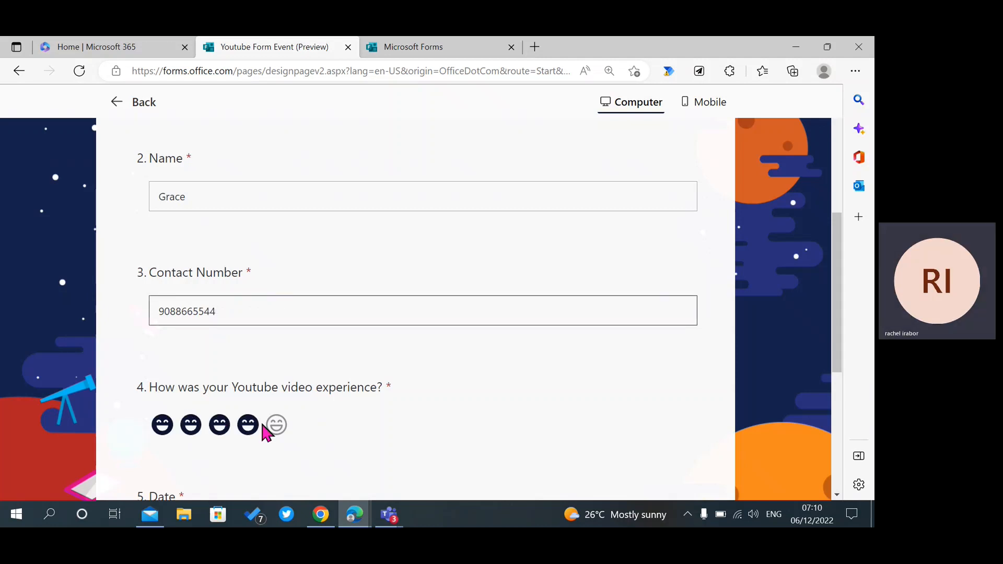
Give the video experience five smileys, set the Date to 12/6/2022, and go to the next section.
{"action": "left_click", "coordinate": [286, 426]}
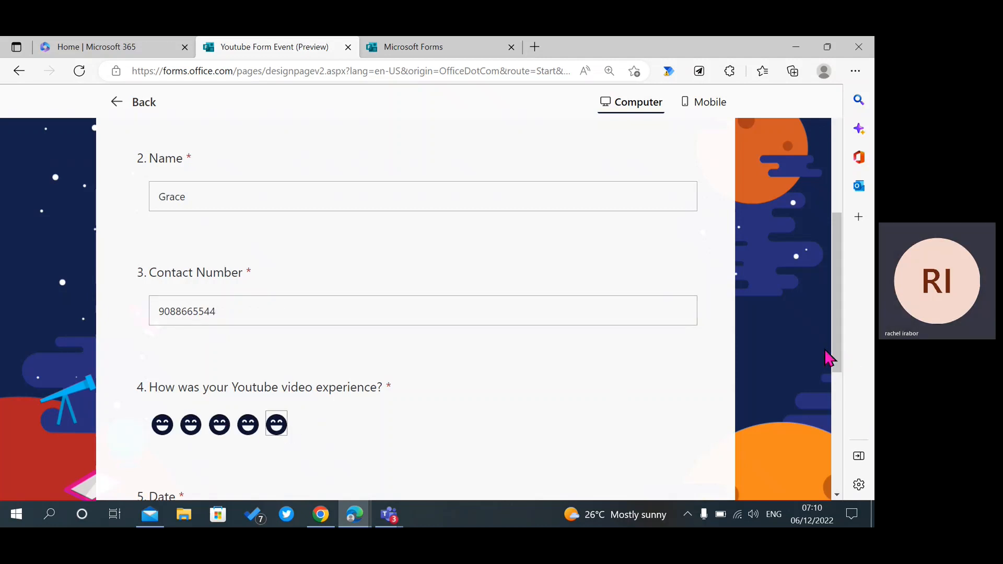
{"action": "left_click_drag", "start_coordinate": [831, 351], "coordinate": [838, 433]}
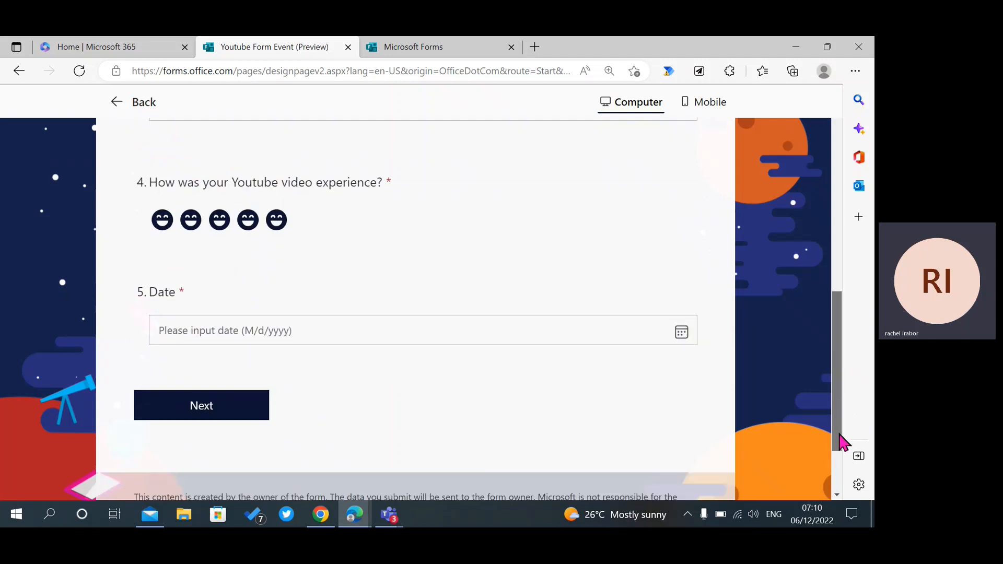
{"action": "left_click", "coordinate": [681, 340]}
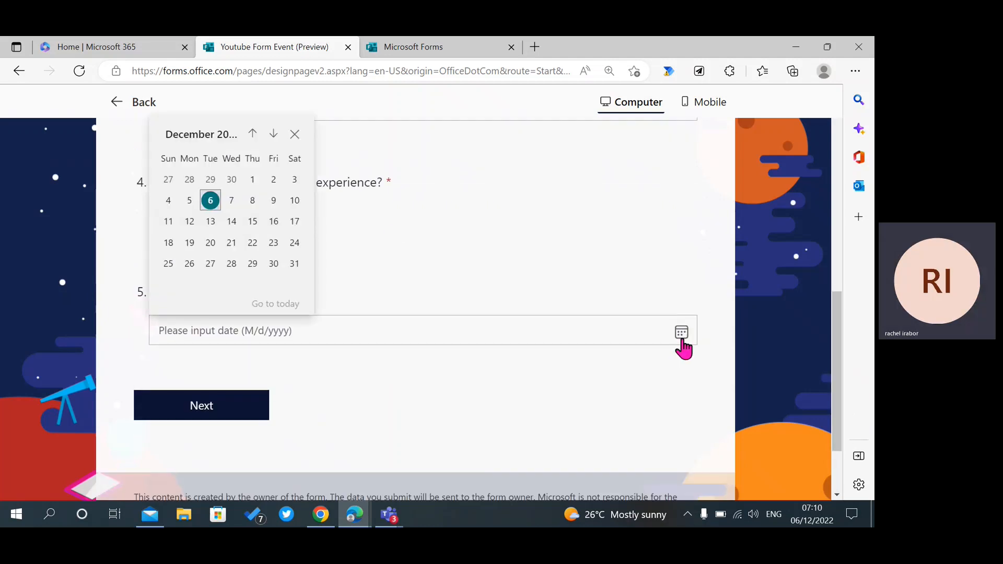
{"action": "left_click", "coordinate": [211, 203]}
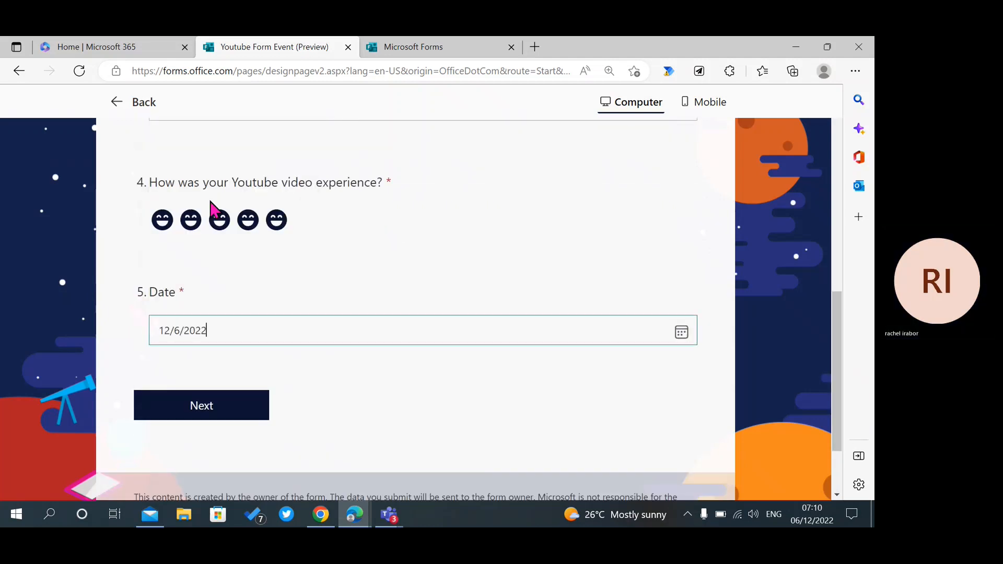
{"action": "left_click", "coordinate": [204, 406]}
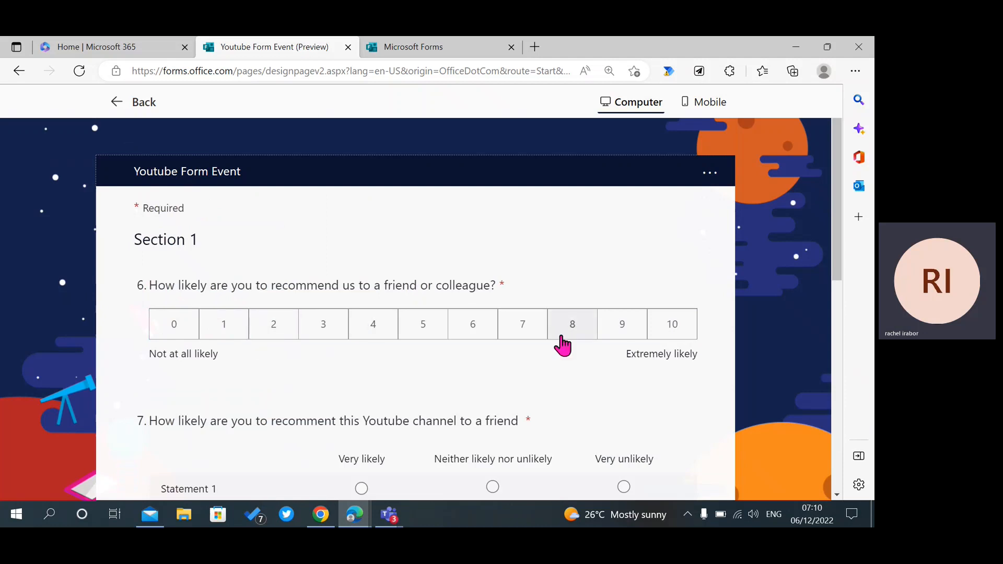
Rate likelihood to recommend 9, answer Very likely, and rank Yes, Maybe, No.
{"action": "left_click", "coordinate": [614, 338]}
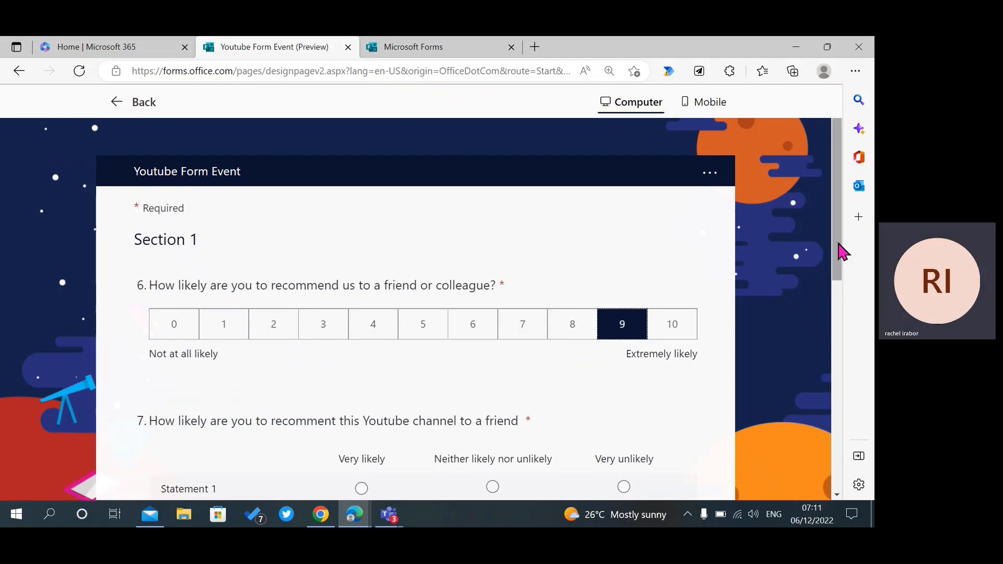
{"action": "scroll", "coordinate": [838, 256], "scroll_direction": "down", "scroll_amount": 3}
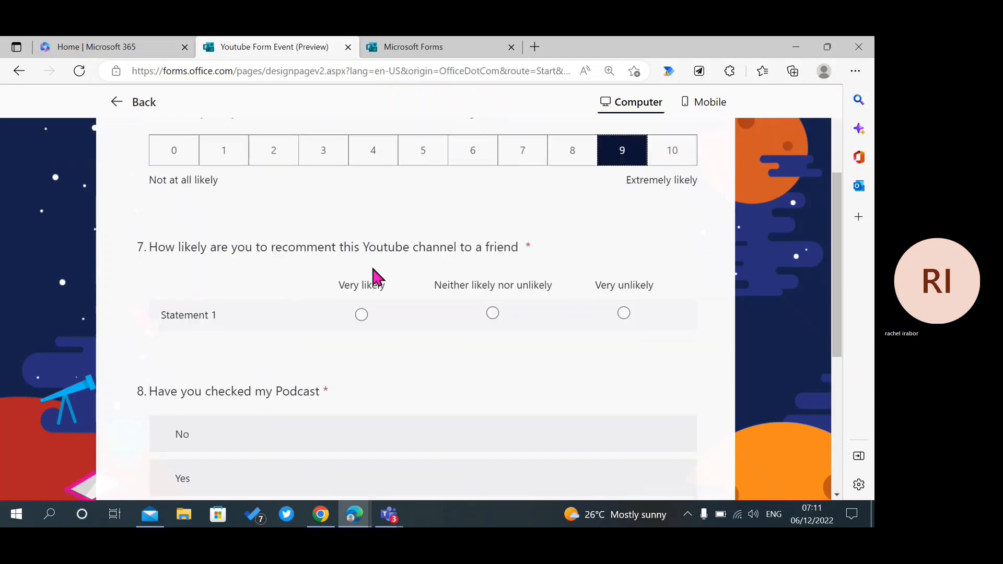
{"action": "left_click", "coordinate": [362, 313]}
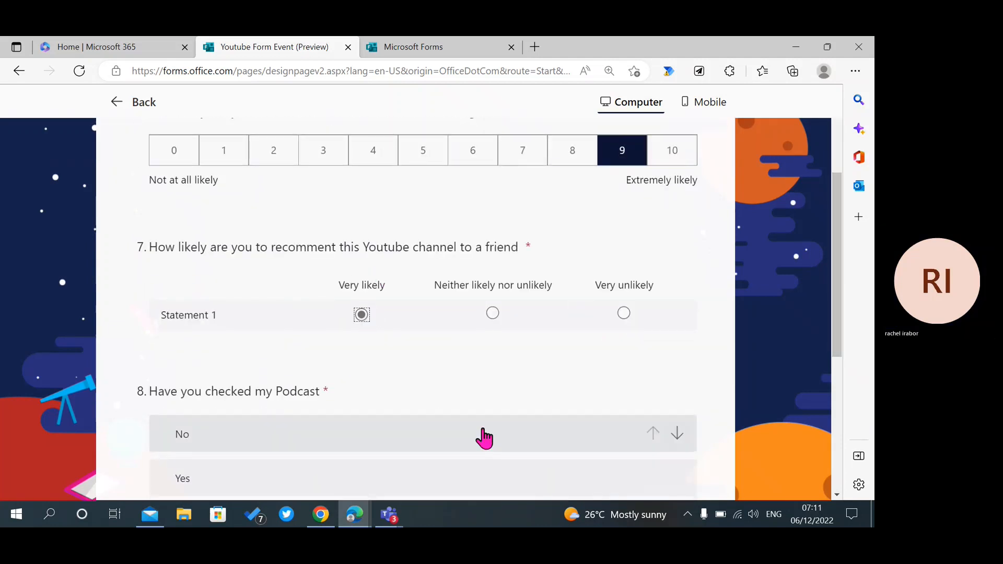
{"action": "left_click_drag", "start_coordinate": [840, 349], "coordinate": [836, 431]}
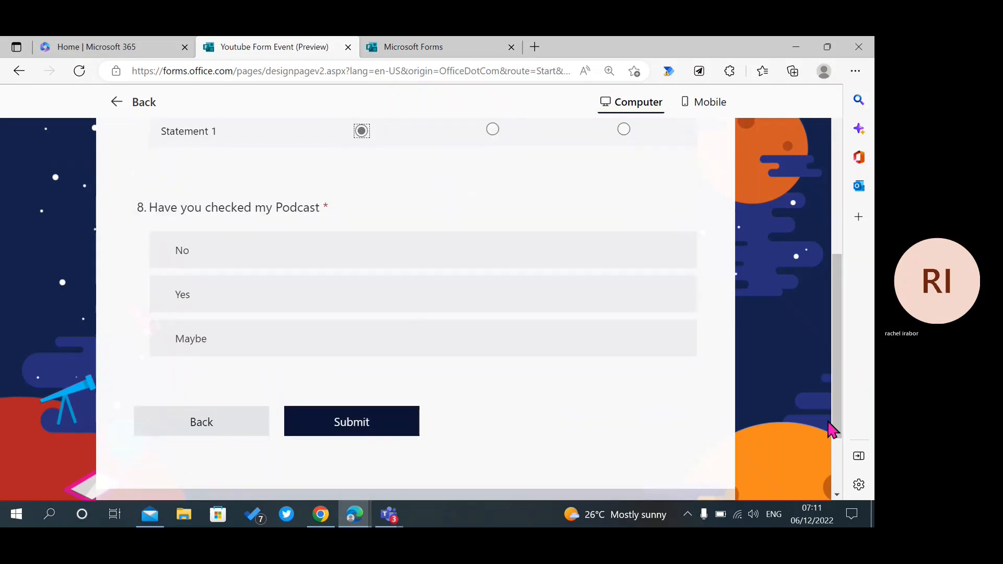
{"action": "left_click_drag", "start_coordinate": [330, 312], "coordinate": [325, 273]}
{"action": "left_click_drag", "start_coordinate": [321, 343], "coordinate": [318, 300]}
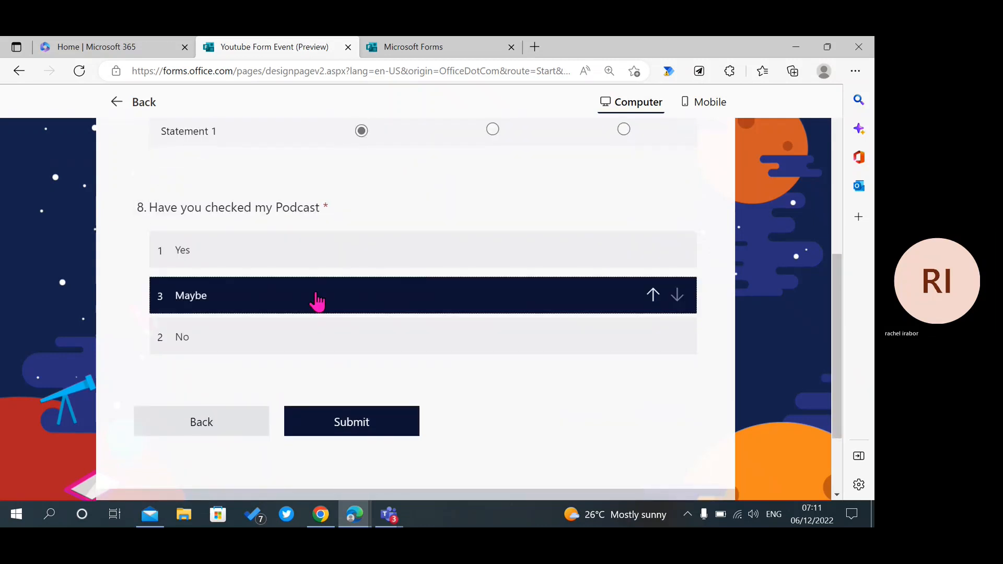
Try submitting the response, then go back to the form editor.
{"action": "left_click", "coordinate": [382, 425]}
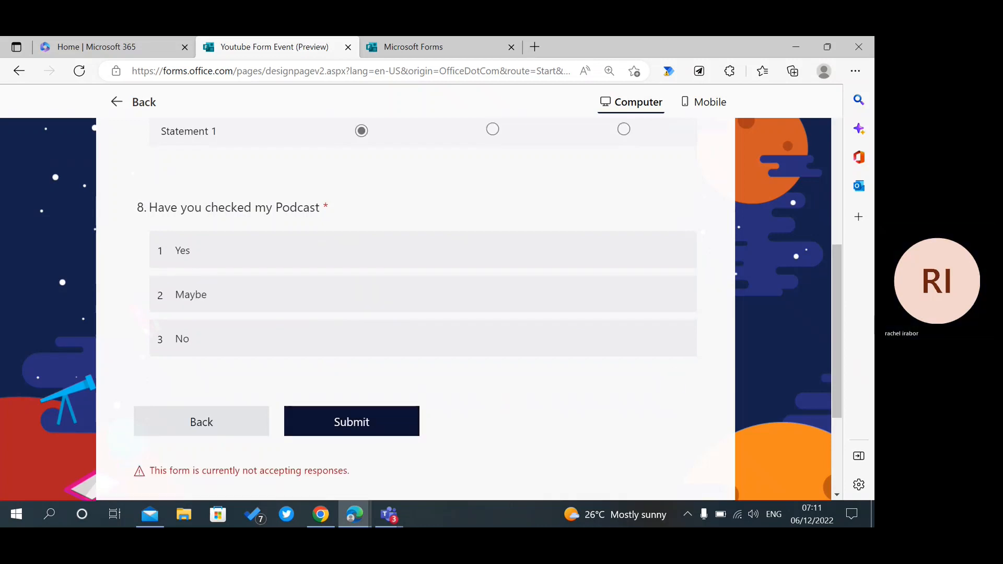
{"action": "left_click_drag", "start_coordinate": [838, 313], "coordinate": [835, 363]}
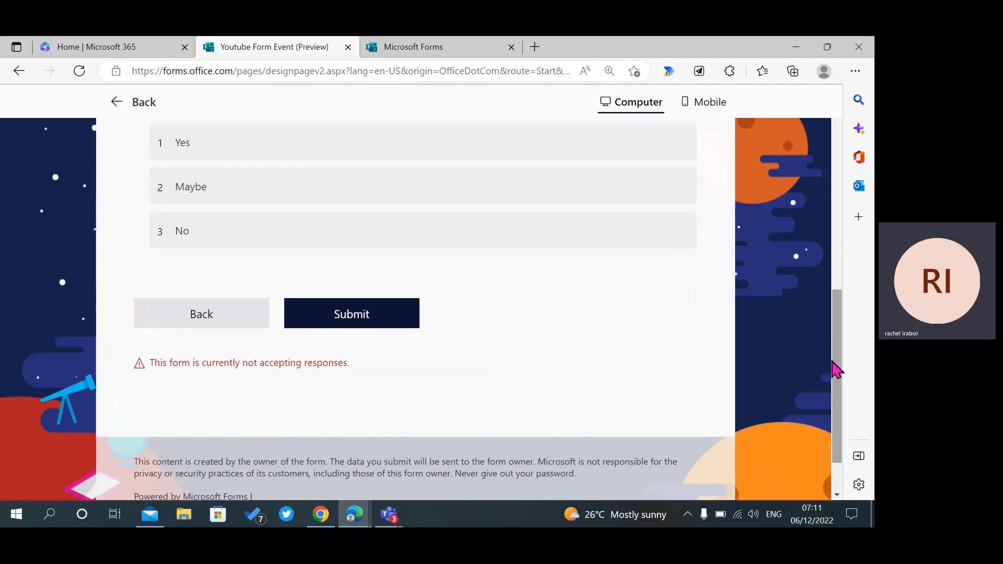
{"action": "left_click", "coordinate": [110, 107]}
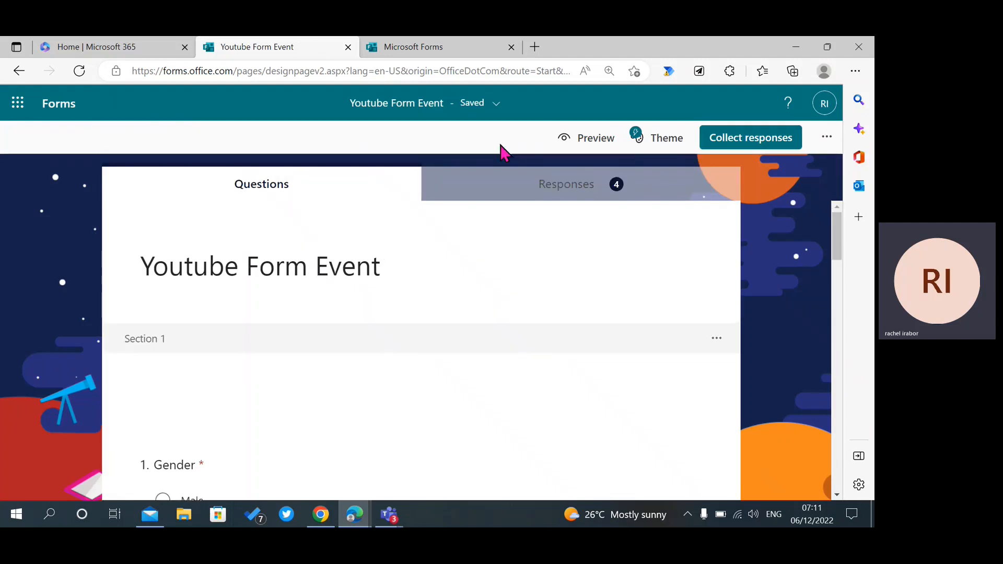
In Settings, clear the Start date and End date response limits, then preview the form again.
{"action": "left_click", "coordinate": [824, 138]}
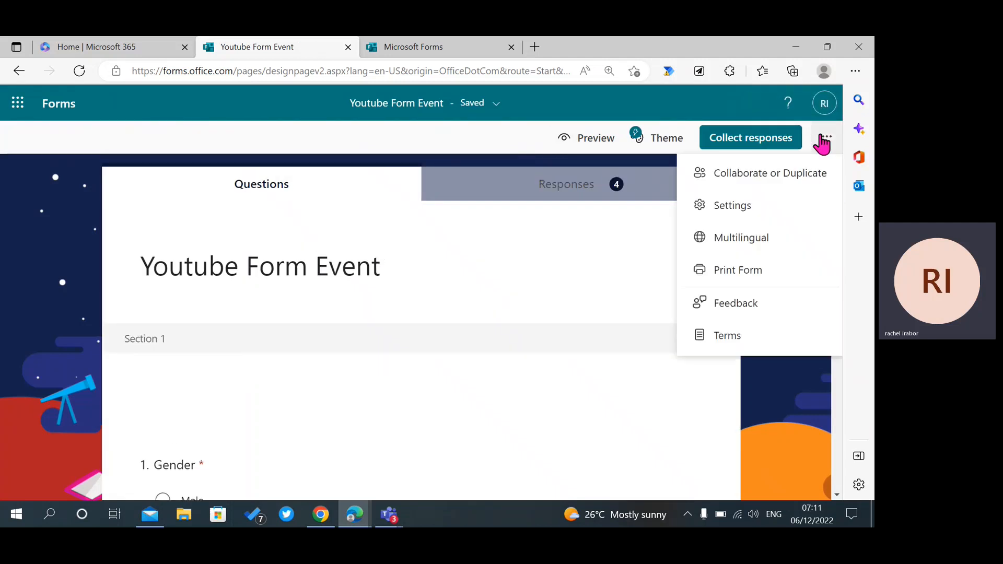
{"action": "left_click", "coordinate": [745, 206]}
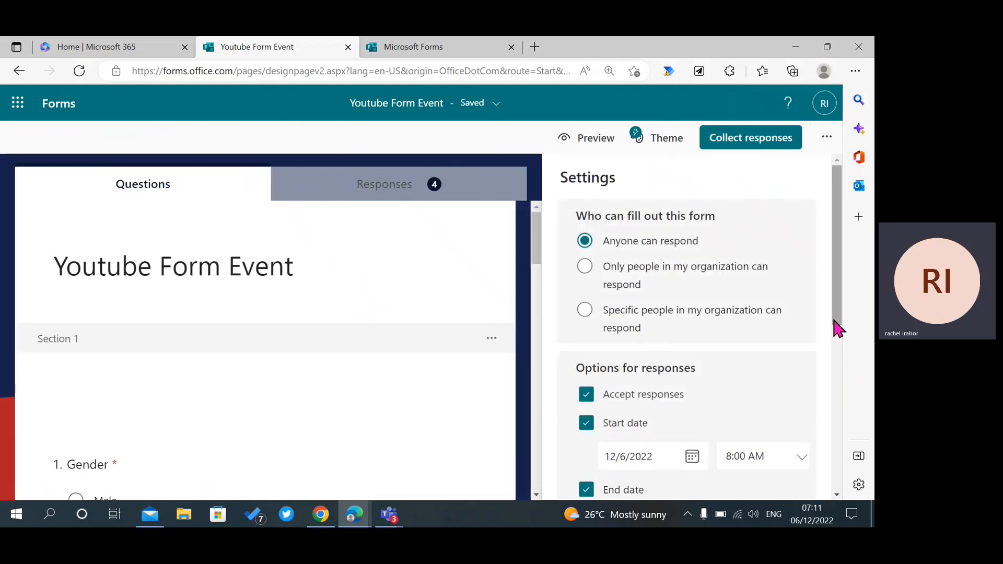
{"action": "left_click_drag", "start_coordinate": [838, 324], "coordinate": [841, 400]}
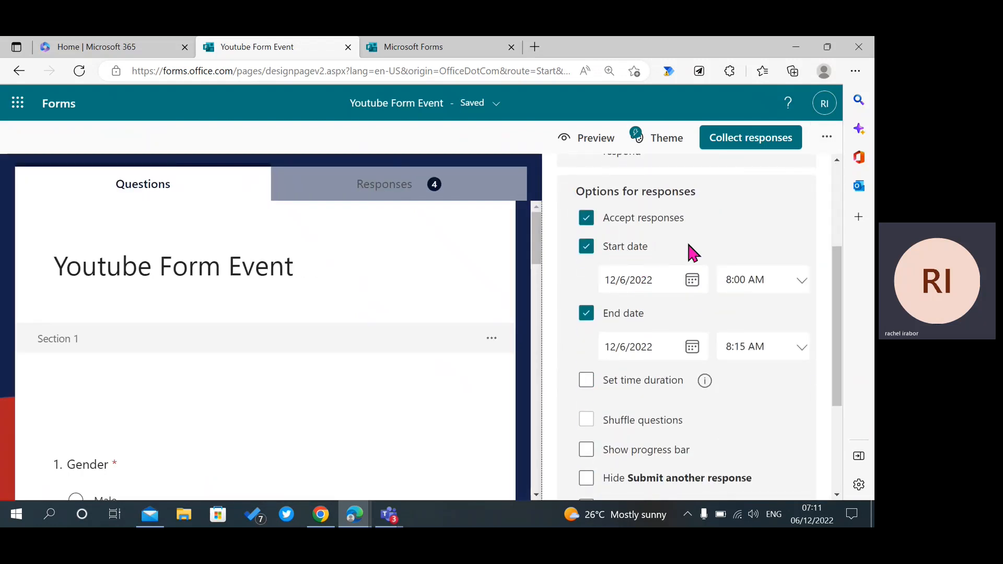
{"action": "left_click", "coordinate": [742, 281]}
{"action": "left_click", "coordinate": [499, 45]}
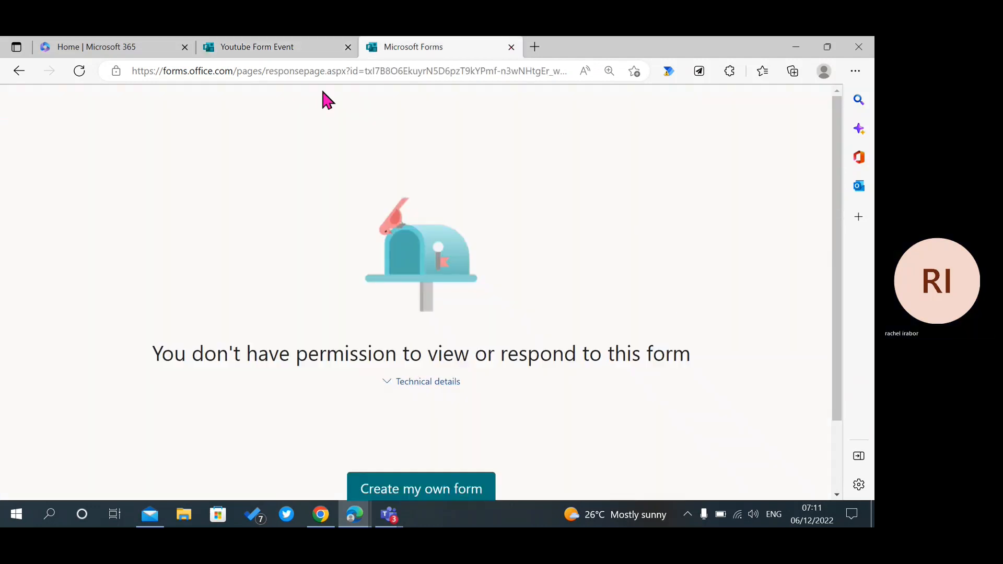
{"action": "left_click", "coordinate": [276, 47]}
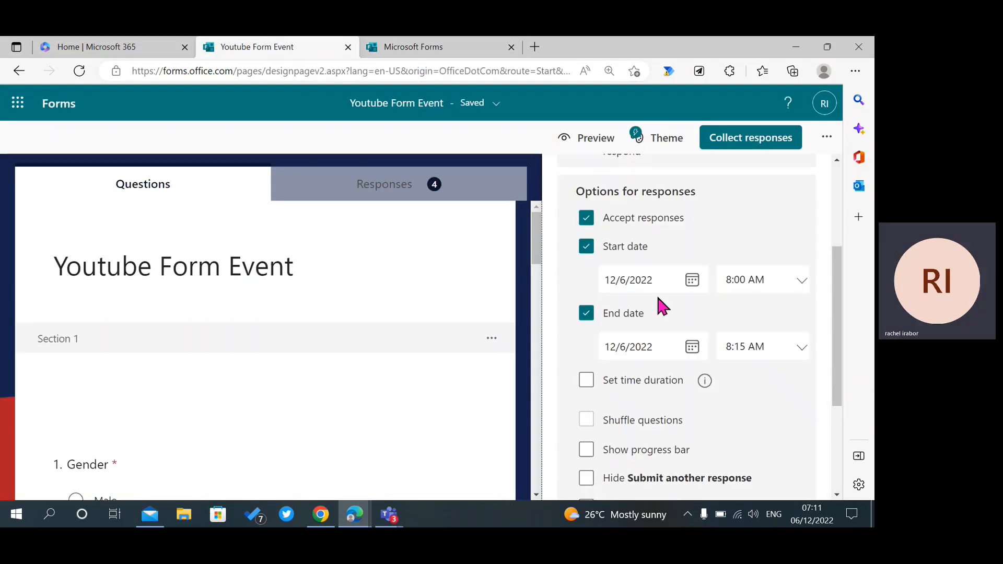
{"action": "left_click", "coordinate": [586, 247]}
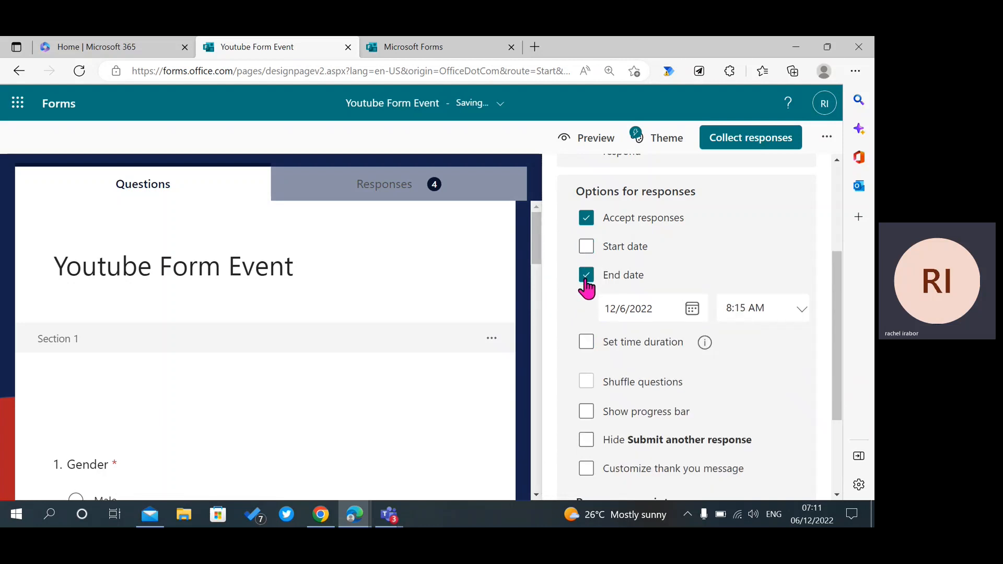
{"action": "left_click", "coordinate": [587, 276]}
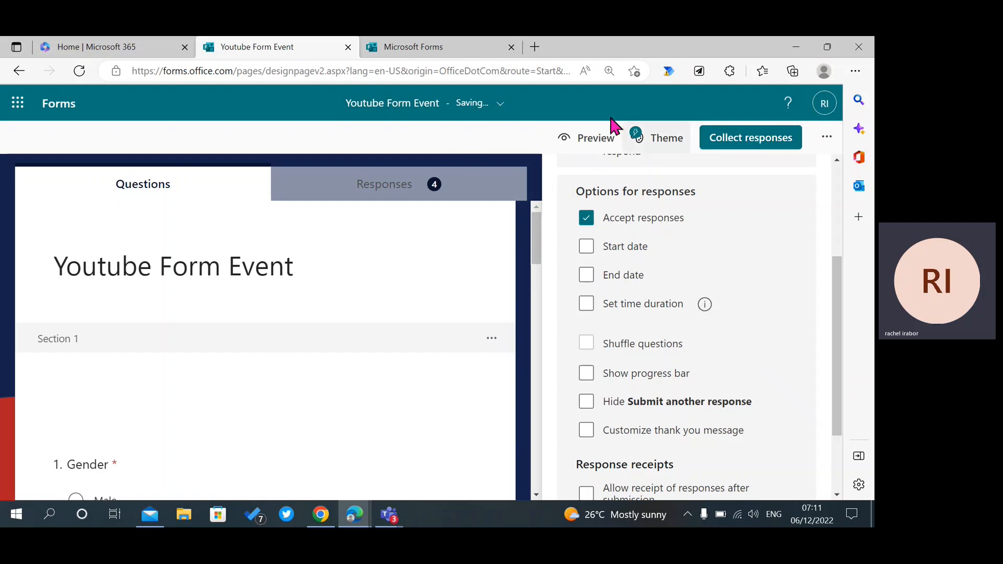
{"action": "left_click", "coordinate": [583, 138]}
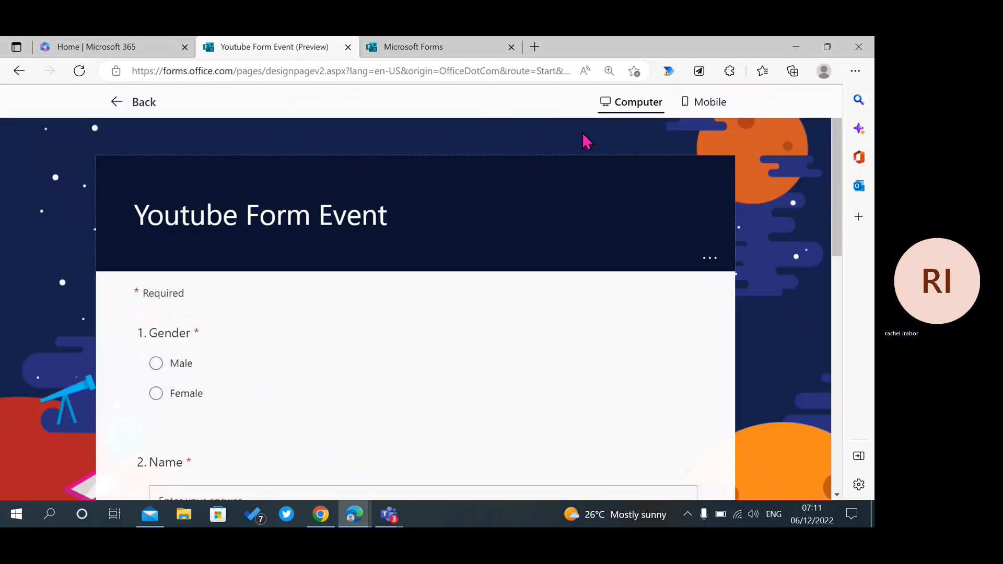
Answer Female for Gender and enter the respondent's name and contact number.
{"action": "left_click_drag", "start_coordinate": [834, 228], "coordinate": [838, 258]}
{"action": "left_click", "coordinate": [154, 279]}
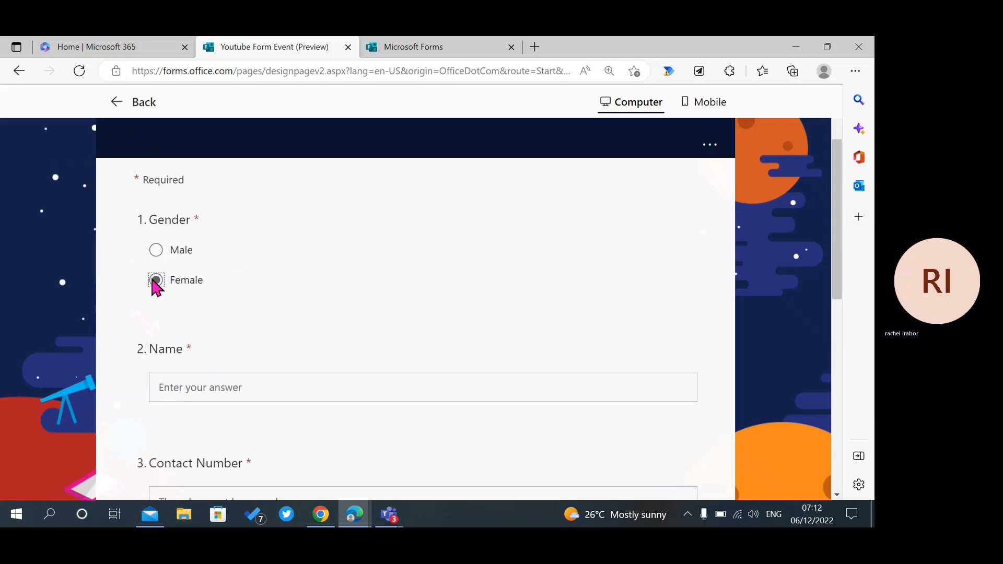
{"action": "left_click", "coordinate": [201, 392]}
{"action": "type", "text": "Grace"}
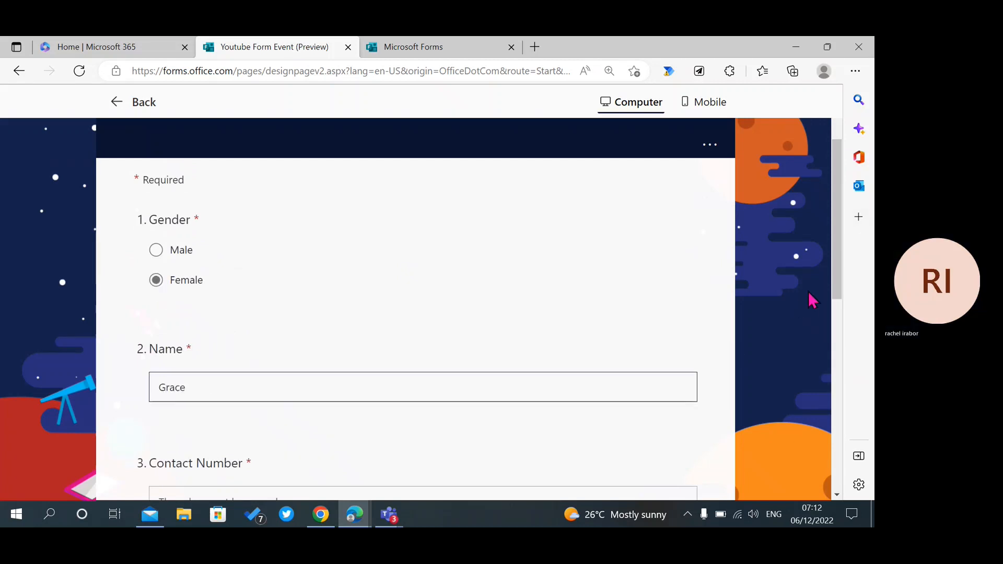
{"action": "scroll", "coordinate": [838, 314], "scroll_direction": "down", "scroll_amount": 1}
{"action": "scroll", "coordinate": [846, 333], "scroll_direction": "down", "scroll_amount": 4}
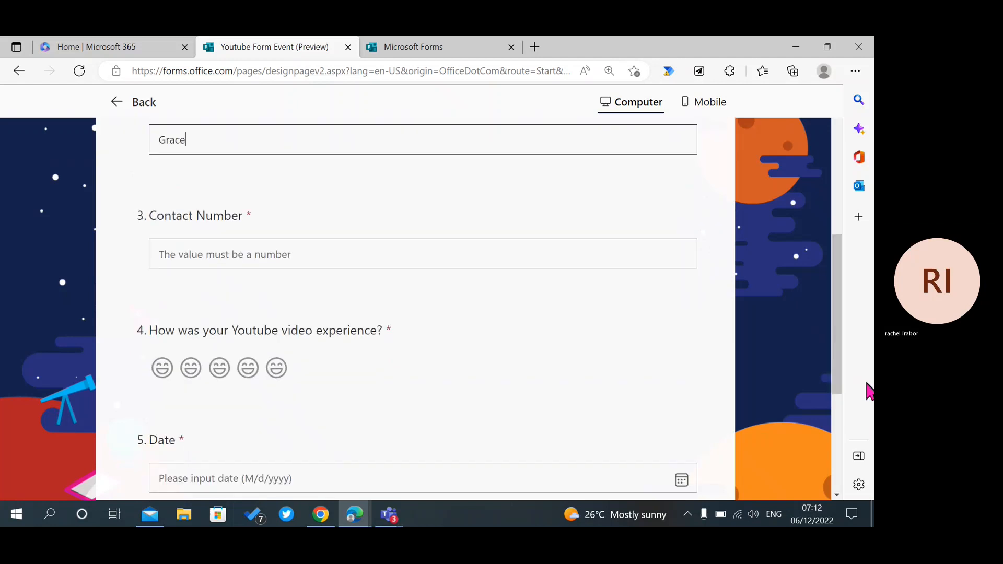
{"action": "left_click", "coordinate": [429, 251]}
{"action": "type", "text": "987544"}
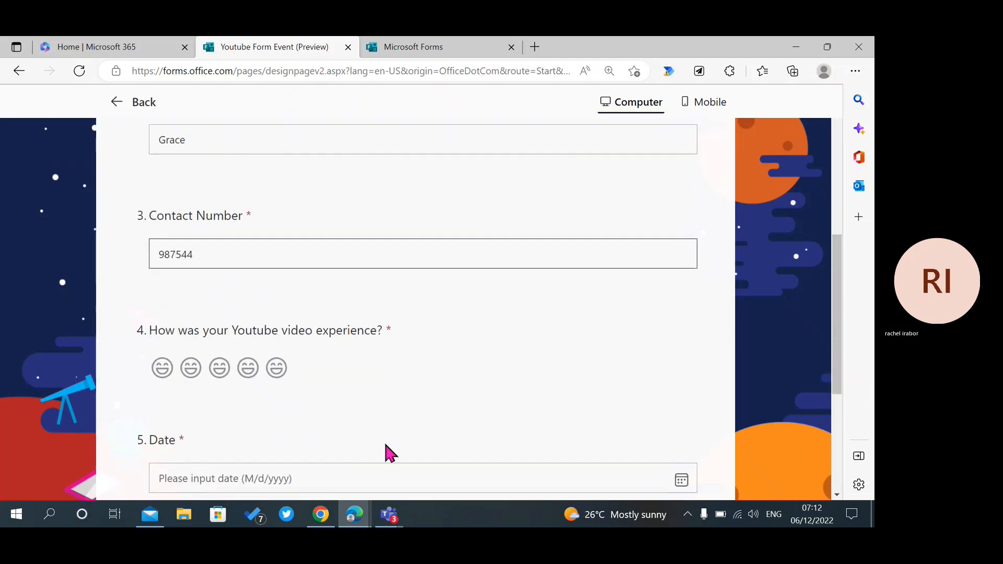
Give the video experience the top rating, set the Date to 6 December 2022, and continue.
{"action": "left_click", "coordinate": [277, 367]}
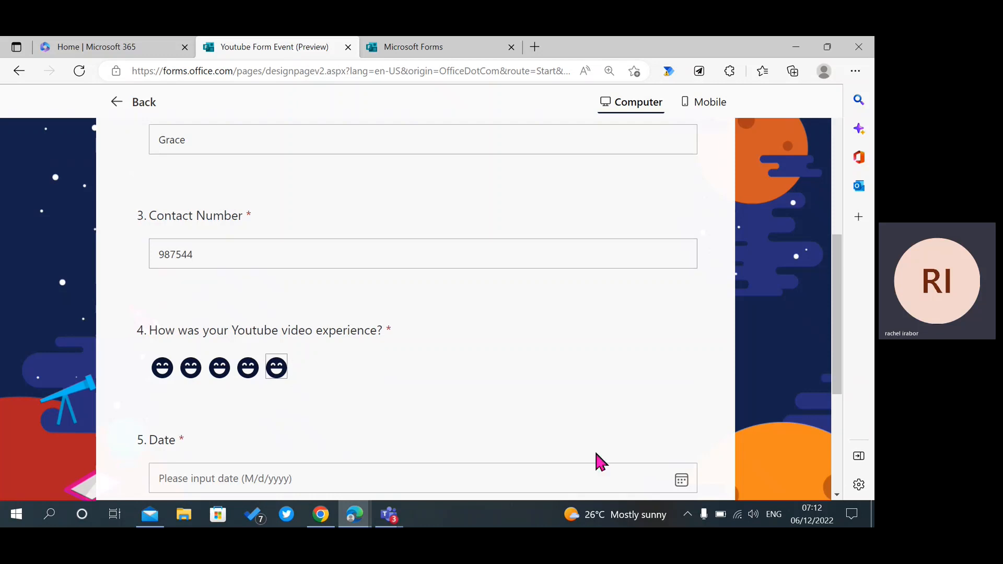
{"action": "left_click_drag", "start_coordinate": [840, 328], "coordinate": [835, 405]}
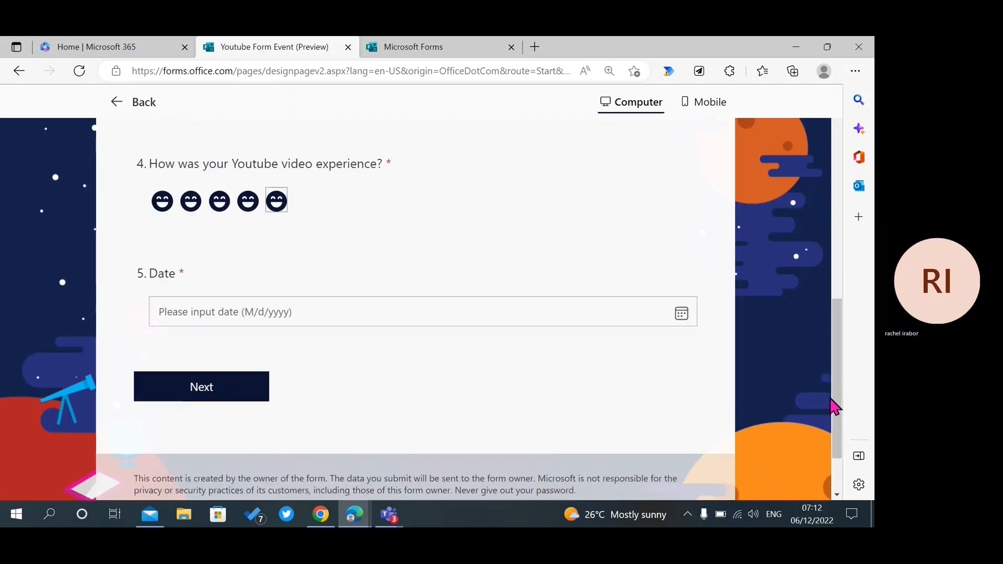
{"action": "left_click", "coordinate": [683, 320]}
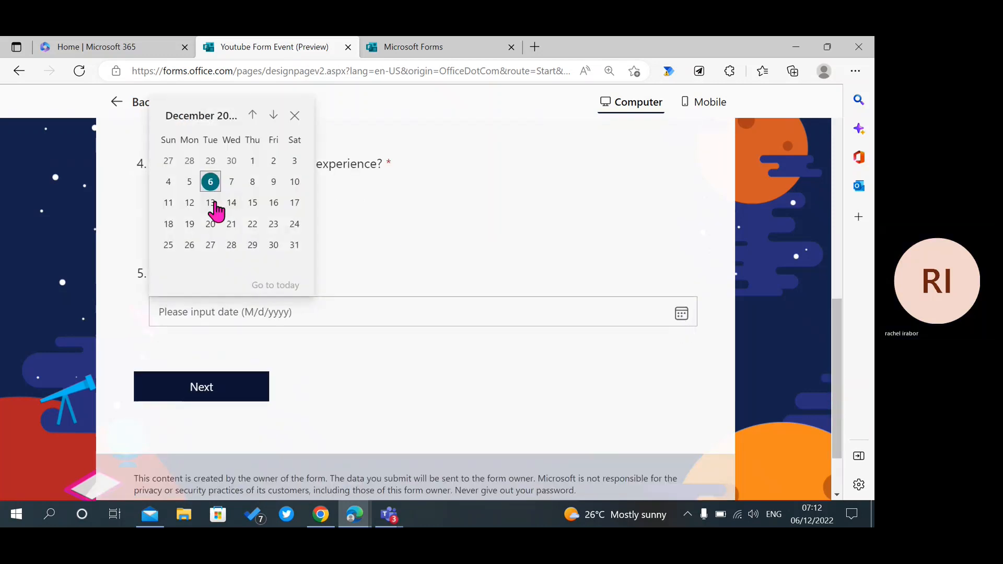
{"action": "left_click", "coordinate": [211, 182]}
{"action": "left_click", "coordinate": [202, 386]}
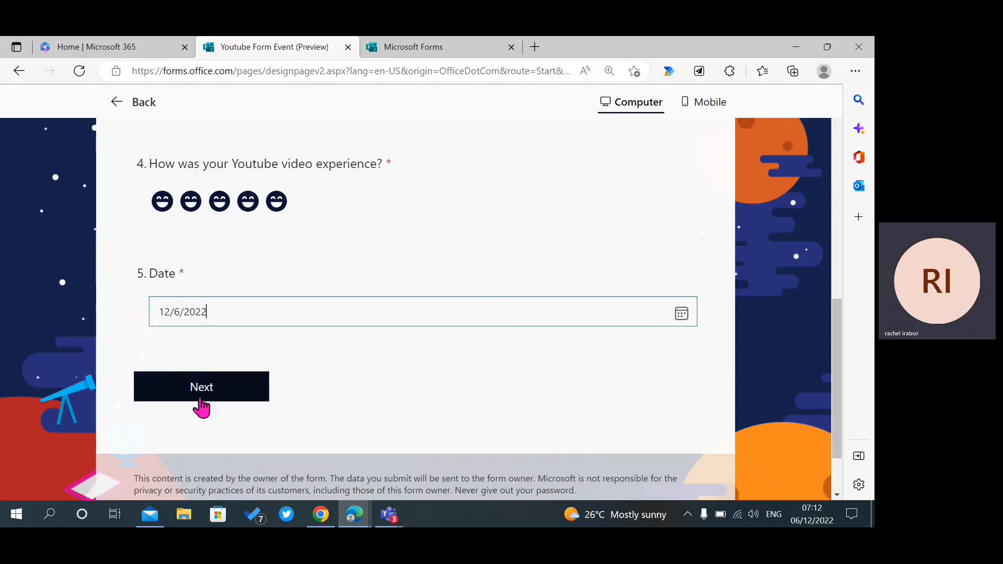
Rate question 6 as 9, answer Very likely, rank Yes then Maybe, and submit.
{"action": "left_click", "coordinate": [625, 327]}
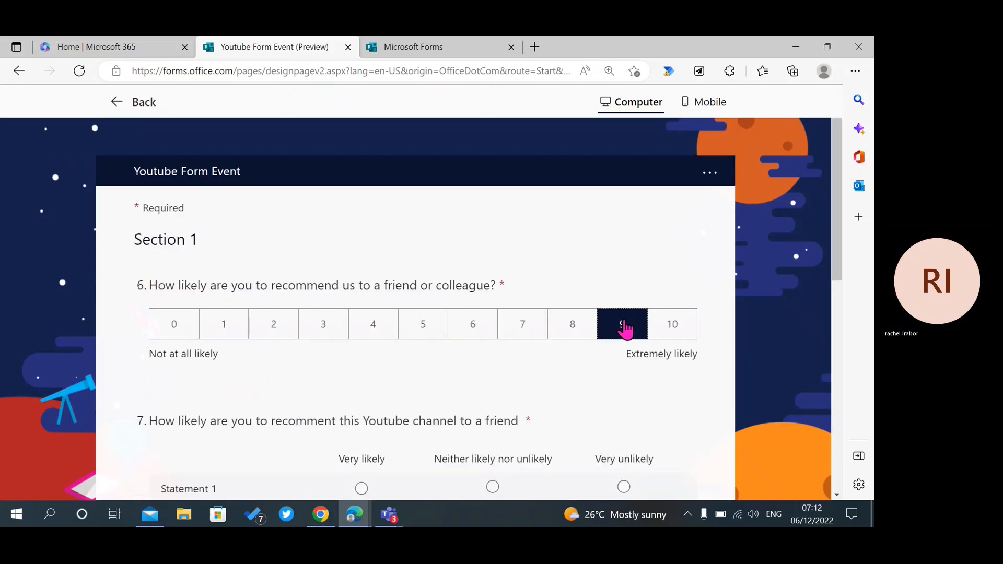
{"action": "scroll", "coordinate": [836, 282], "scroll_direction": "down", "scroll_amount": 3}
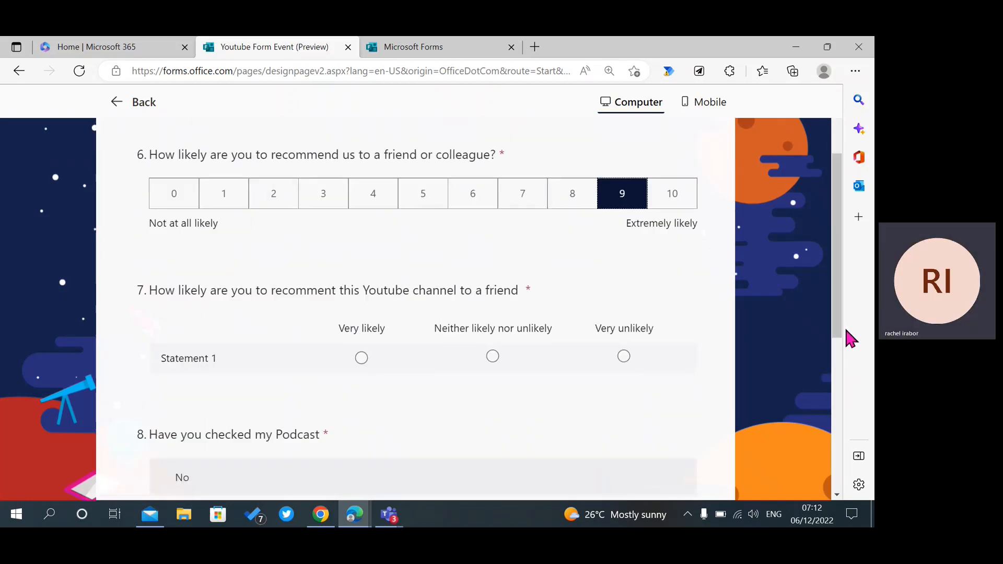
{"action": "left_click", "coordinate": [362, 358]}
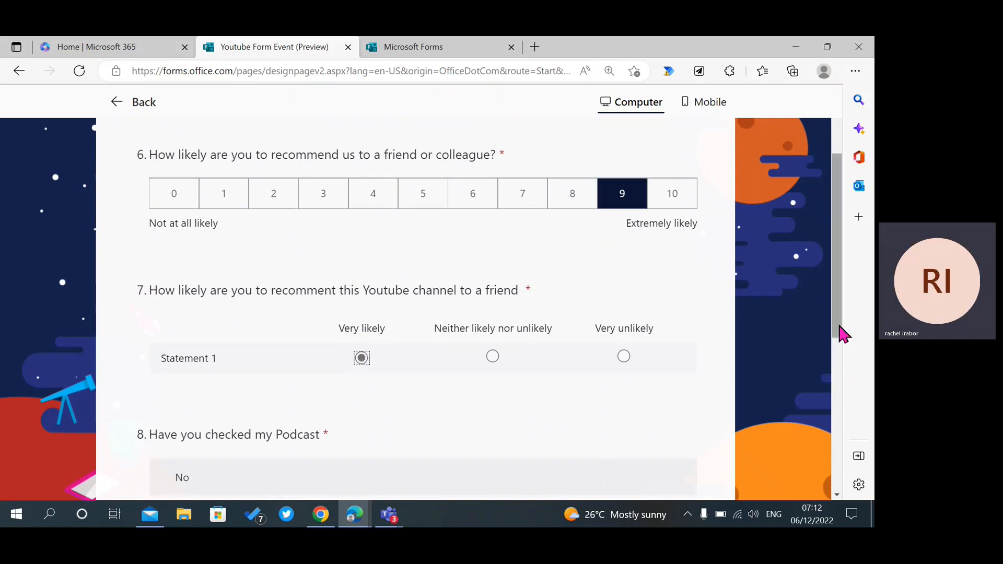
{"action": "left_click_drag", "start_coordinate": [839, 326], "coordinate": [843, 434]}
{"action": "left_click", "coordinate": [495, 298]}
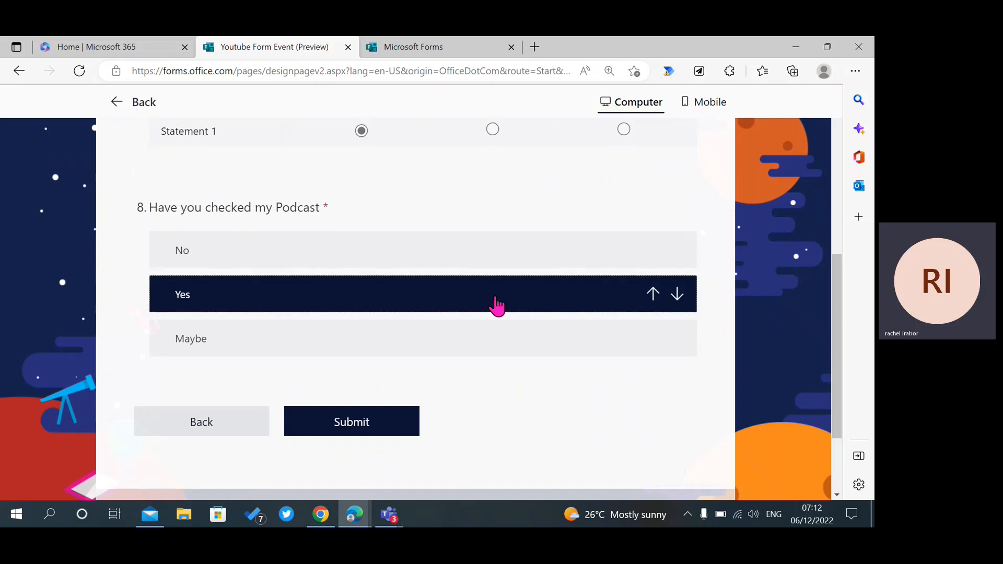
{"action": "left_click", "coordinate": [411, 342]}
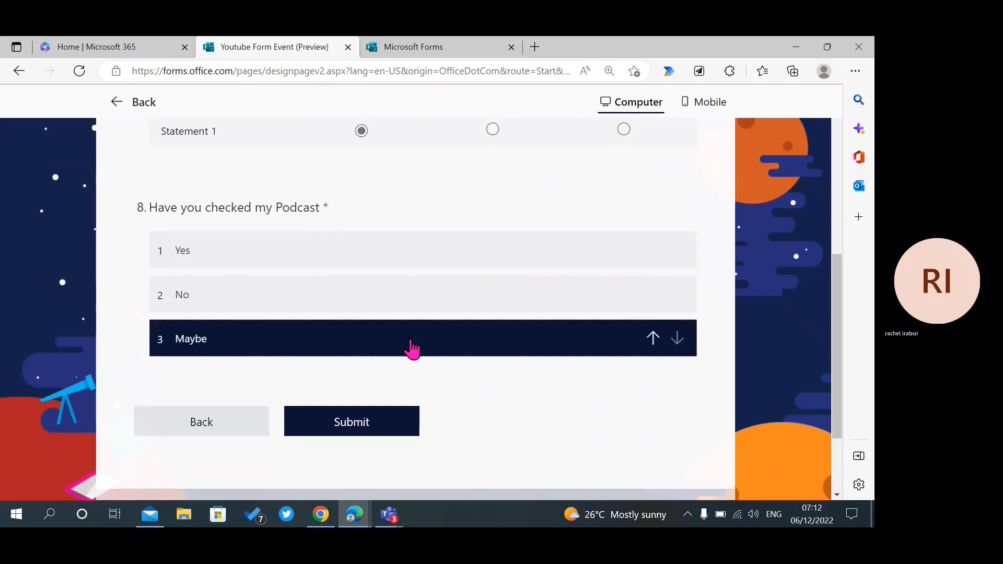
{"action": "left_click_drag", "start_coordinate": [411, 348], "coordinate": [408, 305]}
{"action": "left_click", "coordinate": [353, 429]}
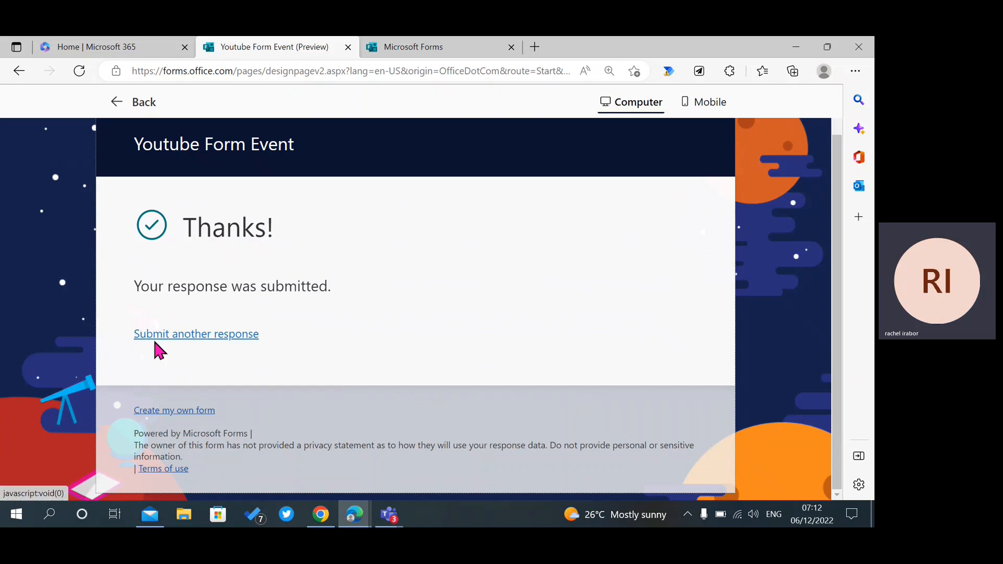
Start another response, then exit the preview back to the form editor.
{"action": "left_click", "coordinate": [188, 335]}
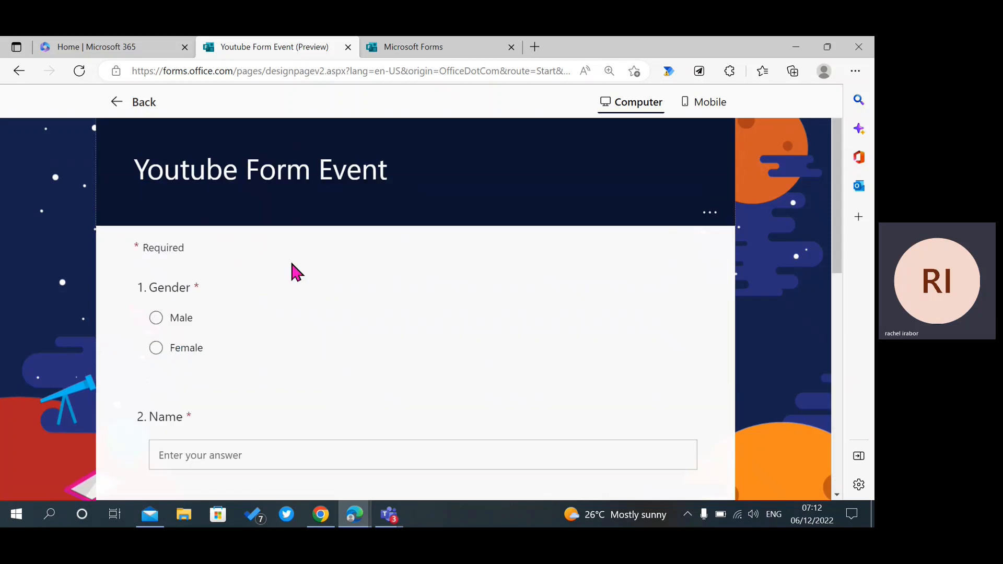
{"action": "left_click_drag", "start_coordinate": [291, 264], "coordinate": [335, 274]}
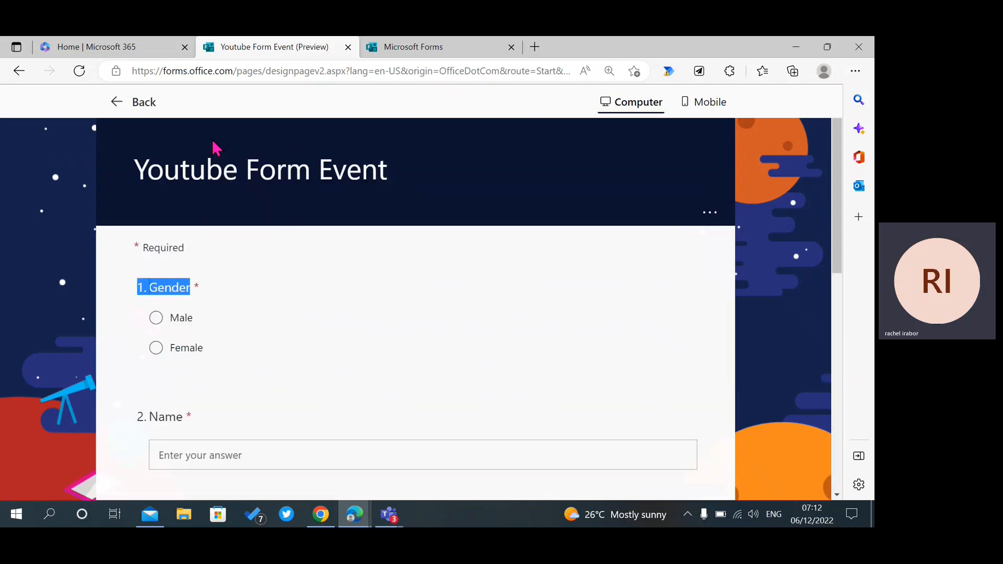
{"action": "left_click", "coordinate": [135, 104]}
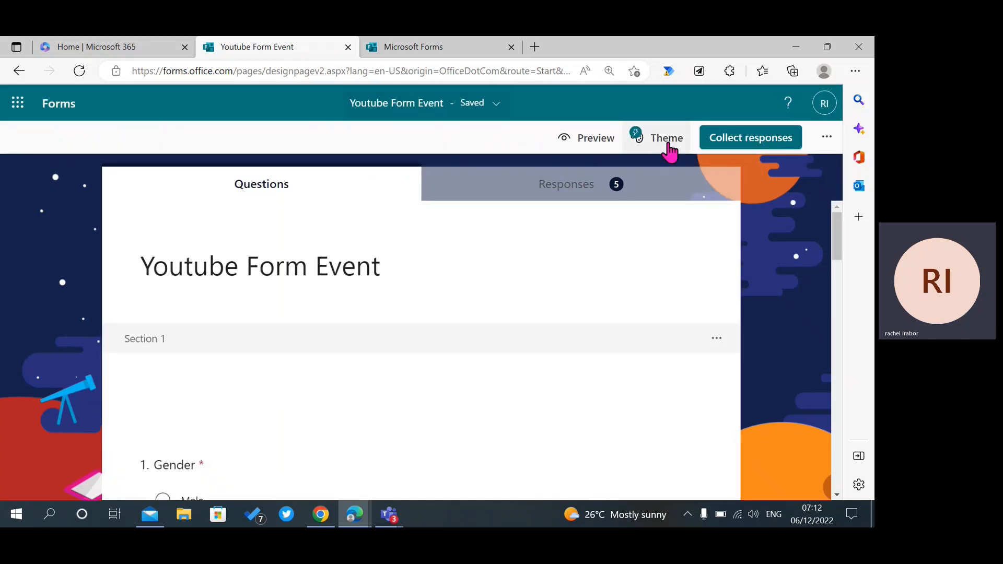
In form Settings, turn on Hide Submit another response and Customize thank you message.
{"action": "left_click", "coordinate": [826, 138]}
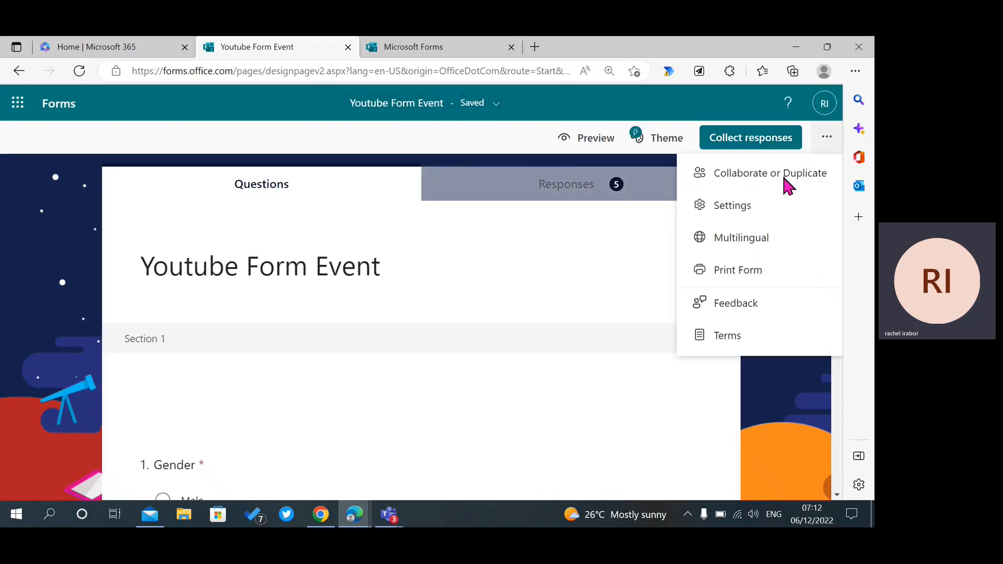
{"action": "left_click", "coordinate": [721, 216]}
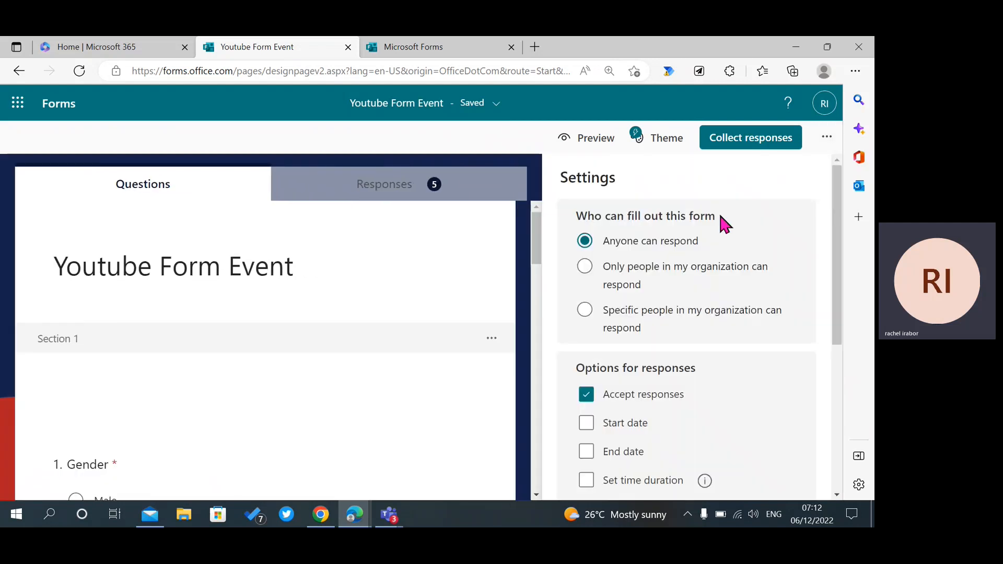
{"action": "left_click_drag", "start_coordinate": [835, 316], "coordinate": [836, 434]}
{"action": "left_click", "coordinate": [587, 353]}
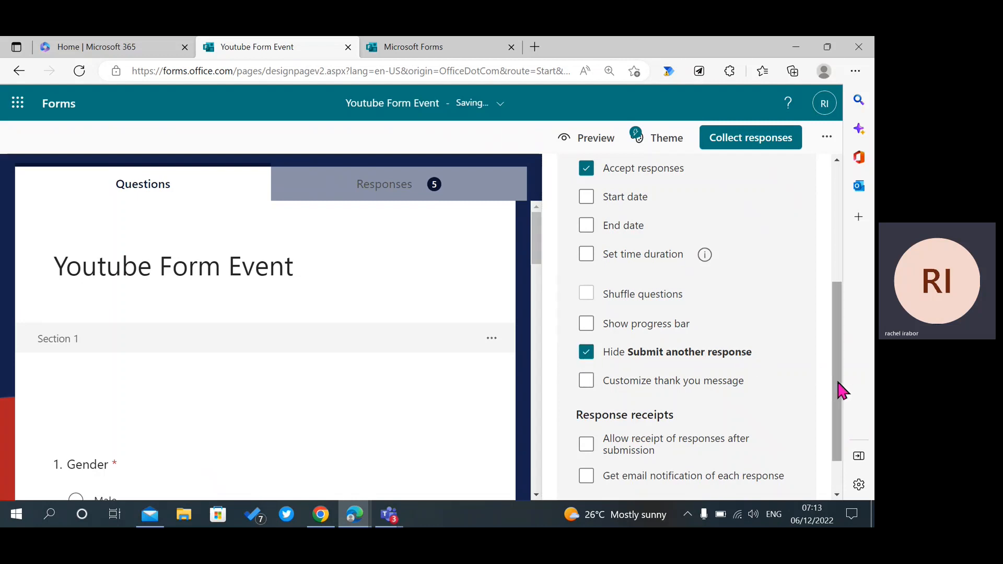
{"action": "left_click_drag", "start_coordinate": [839, 390], "coordinate": [835, 422]}
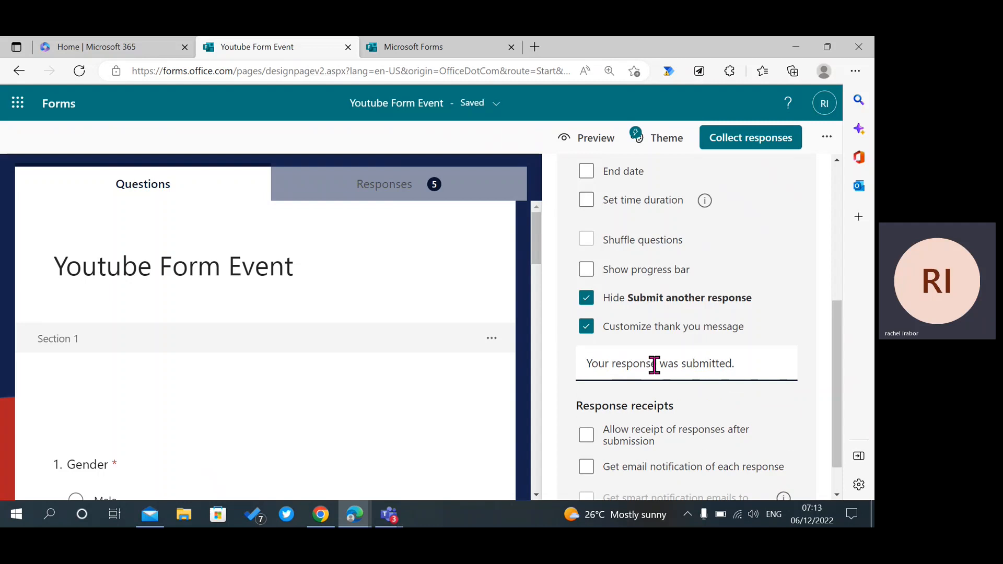
Replace the thank-you message with 'Thank you for attending my event'.
{"action": "triple_click", "coordinate": [618, 364]}
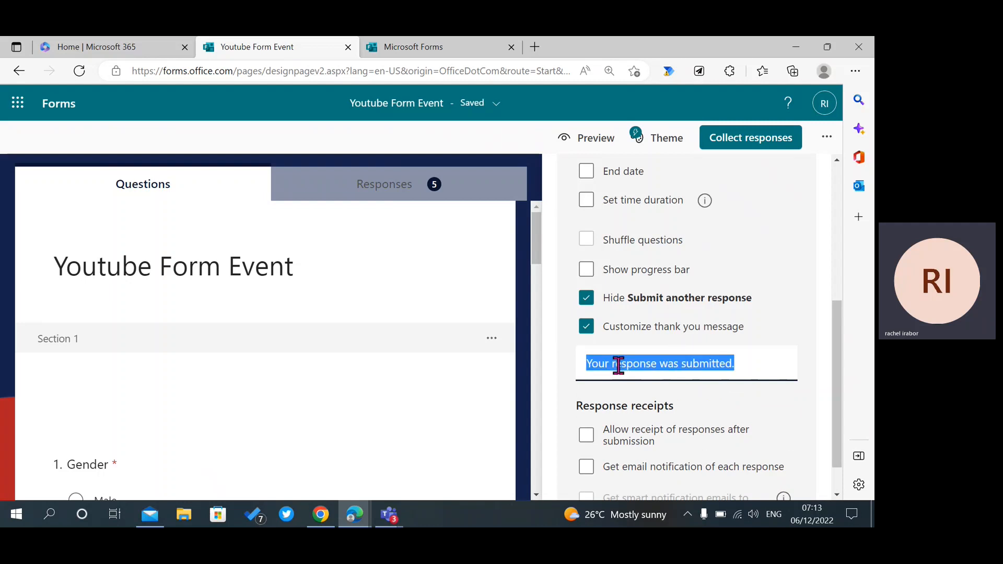
{"action": "key", "text": "BackSpace"}
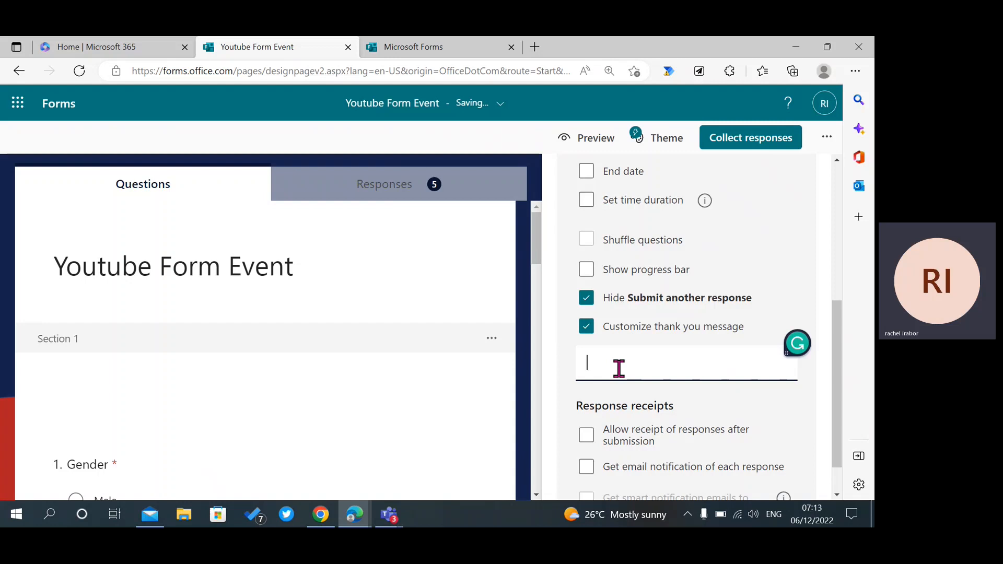
{"action": "type", "text": "Thank you for attending "}
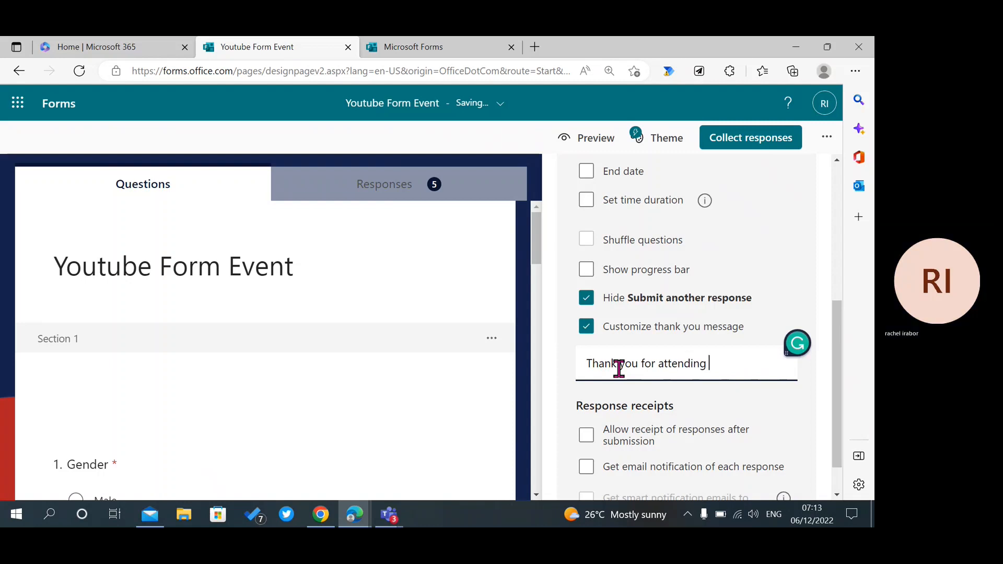
{"action": "type", "text": "my eve"}
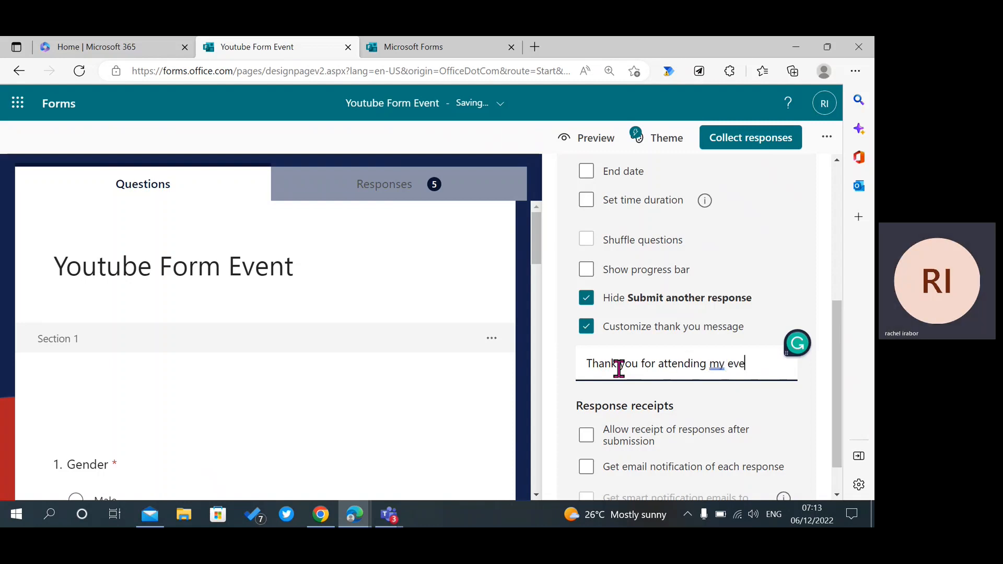
{"action": "type", "text": "nt"}
{"action": "scroll", "coordinate": [838, 429], "scroll_direction": "down", "scroll_amount": 2}
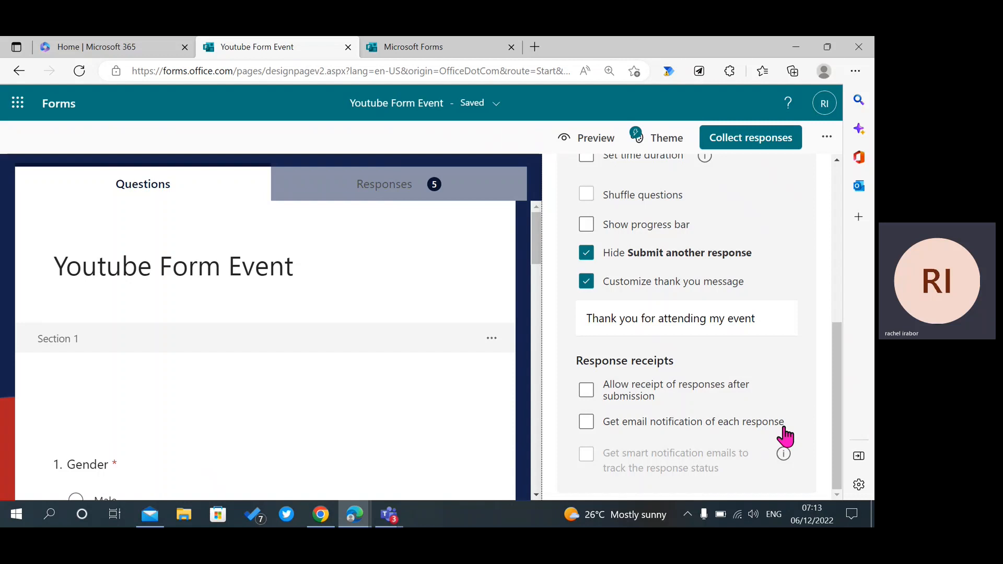
Turn on email notification of each response and close the Settings panel.
{"action": "left_click", "coordinate": [586, 422]}
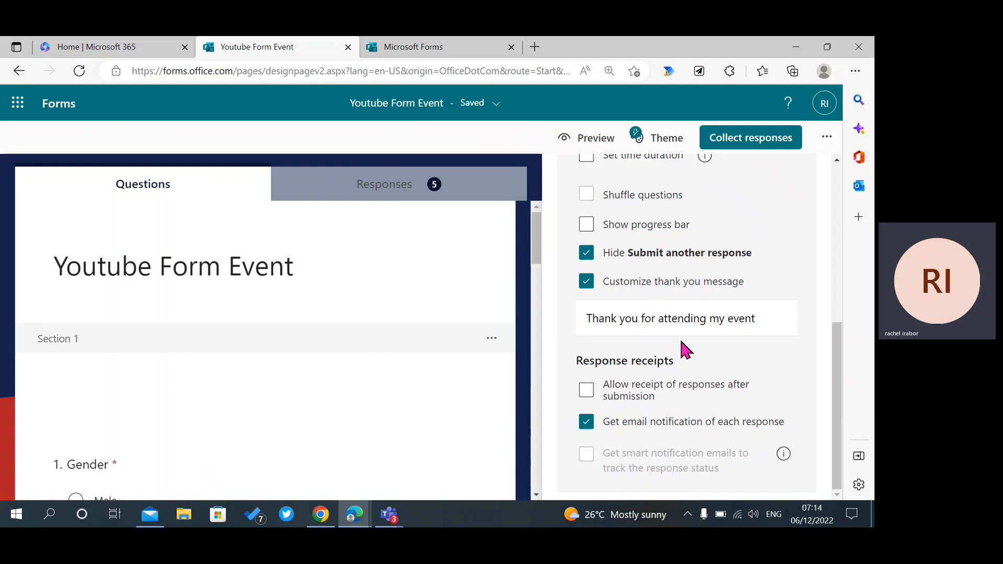
{"action": "left_click_drag", "start_coordinate": [839, 366], "coordinate": [840, 302]}
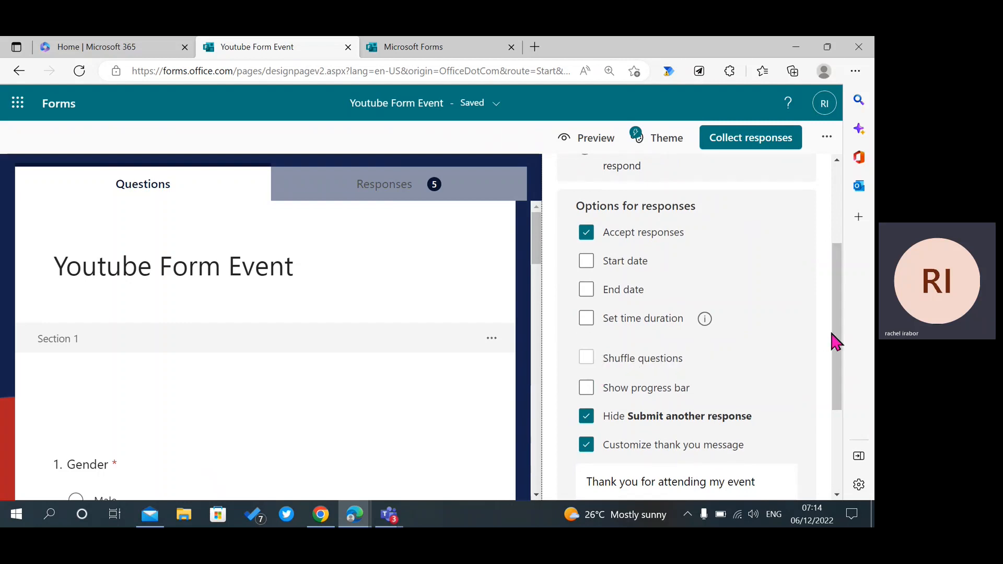
{"action": "left_click_drag", "start_coordinate": [832, 333], "coordinate": [841, 185]}
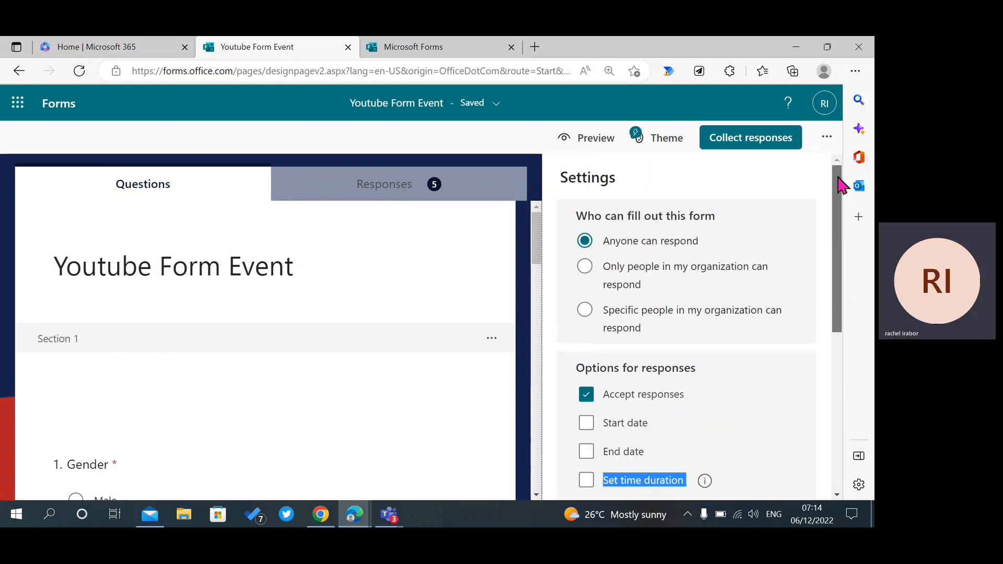
{"action": "left_click", "coordinate": [825, 152]}
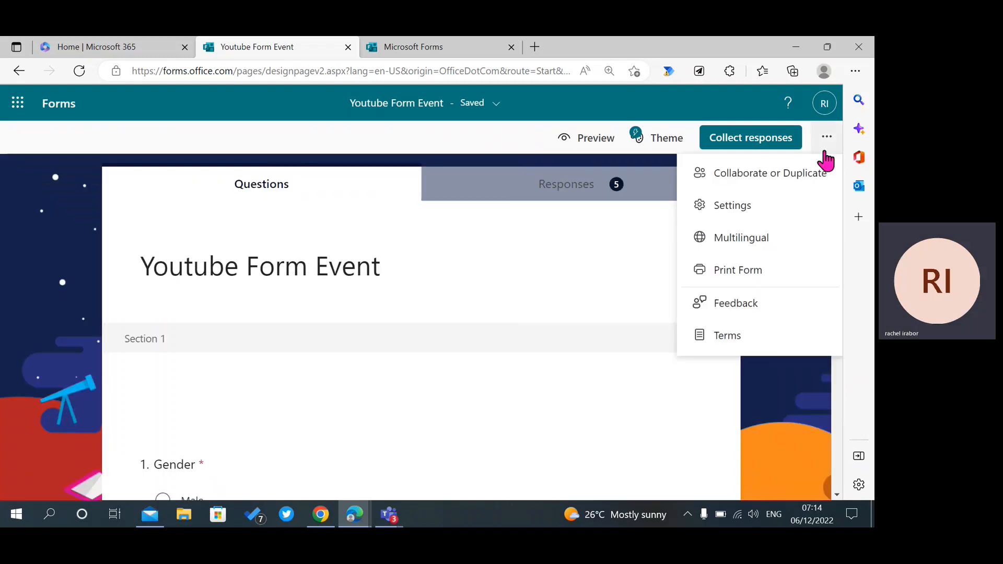
In the Multilingual panel, add Français (France) and Español (España) as additional languages.
{"action": "left_click", "coordinate": [769, 240]}
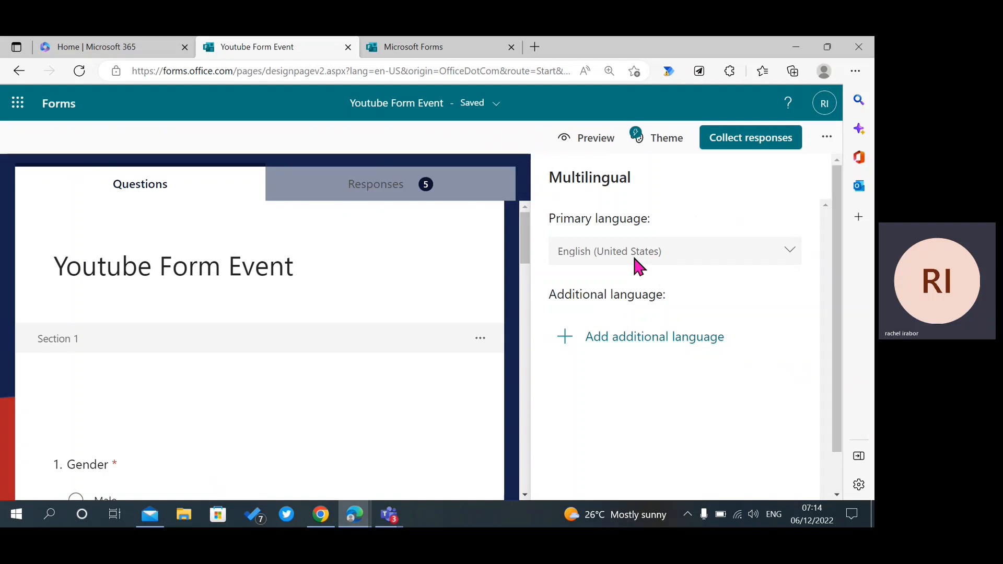
{"action": "left_click", "coordinate": [661, 339]}
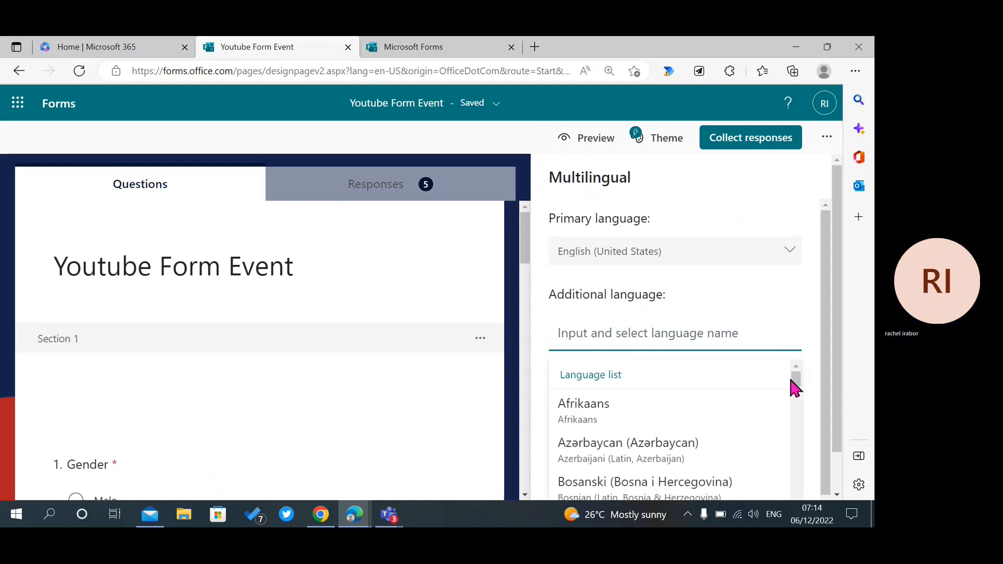
{"action": "left_click_drag", "start_coordinate": [791, 380], "coordinate": [794, 393]}
{"action": "left_click", "coordinate": [658, 335]}
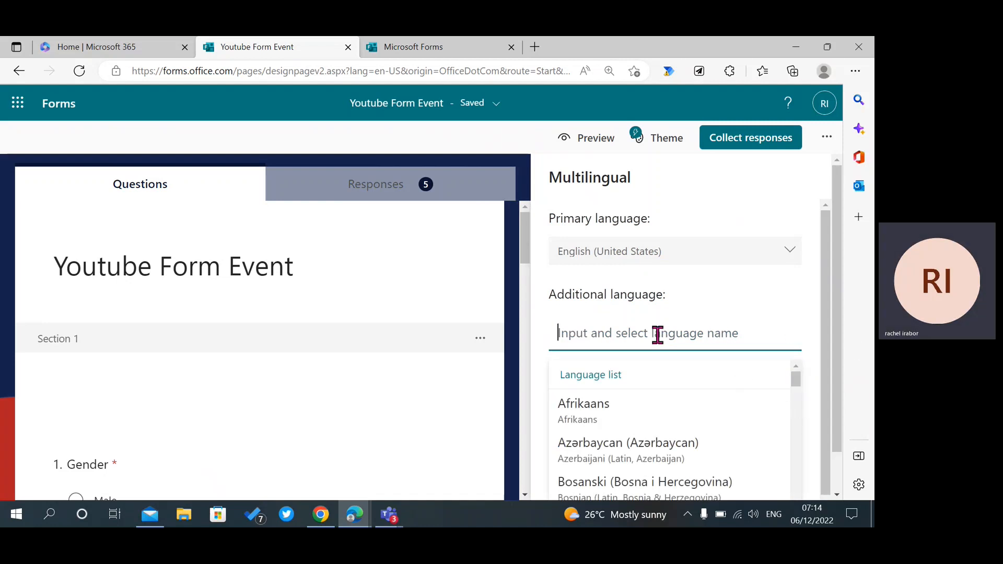
{"action": "type", "text": "Frenc"}
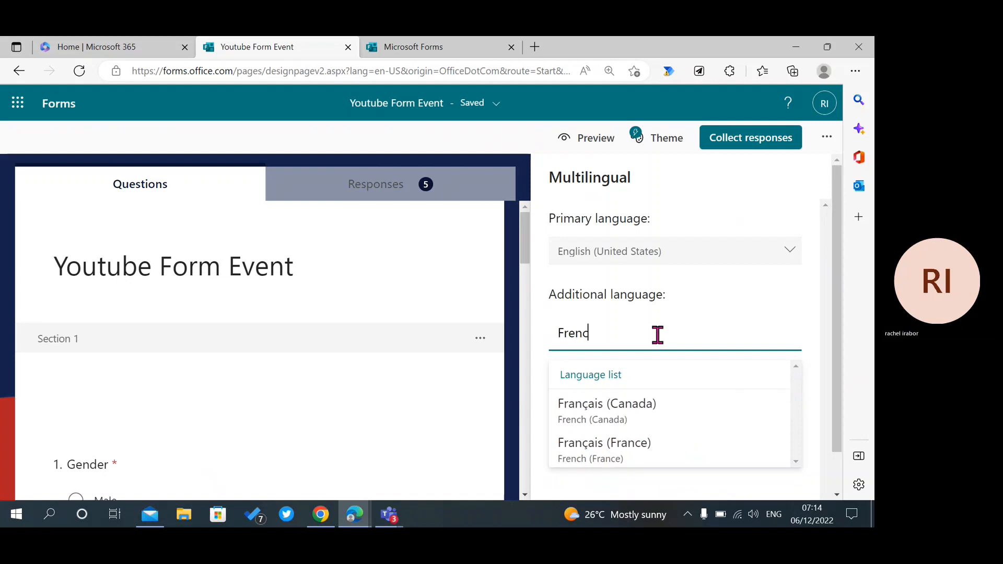
{"action": "left_click", "coordinate": [650, 449]}
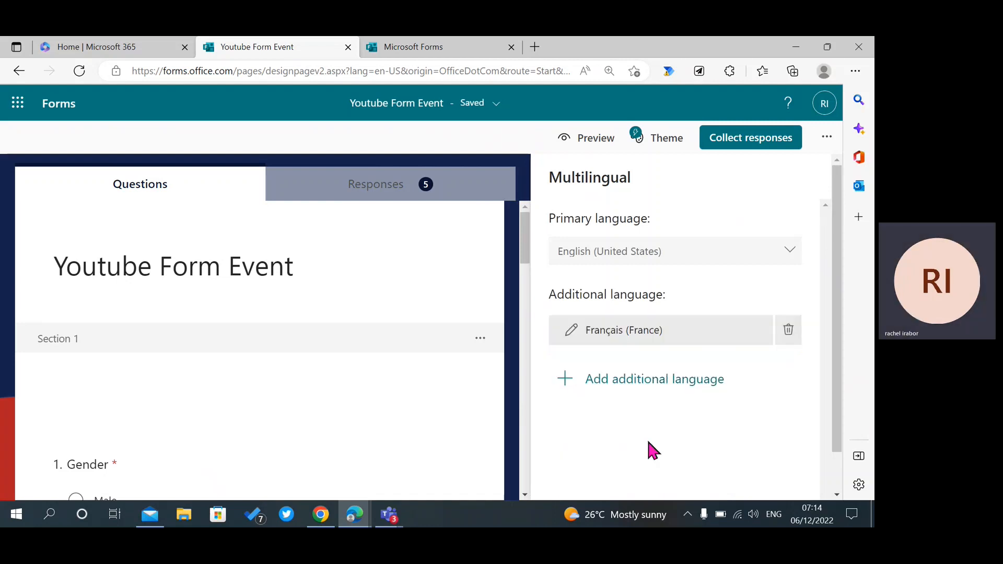
{"action": "left_click", "coordinate": [621, 389]}
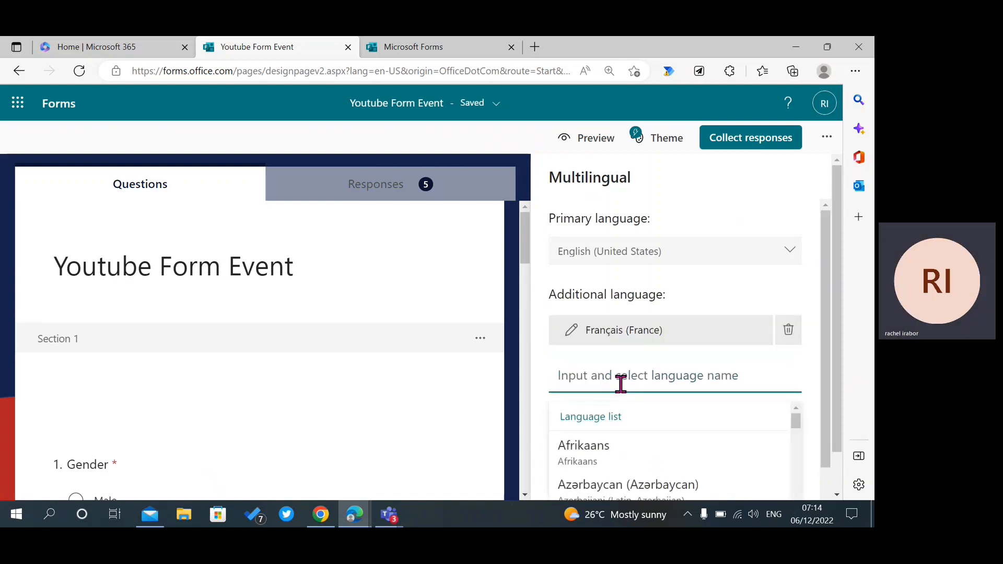
{"action": "left_click_drag", "start_coordinate": [828, 404], "coordinate": [836, 433]}
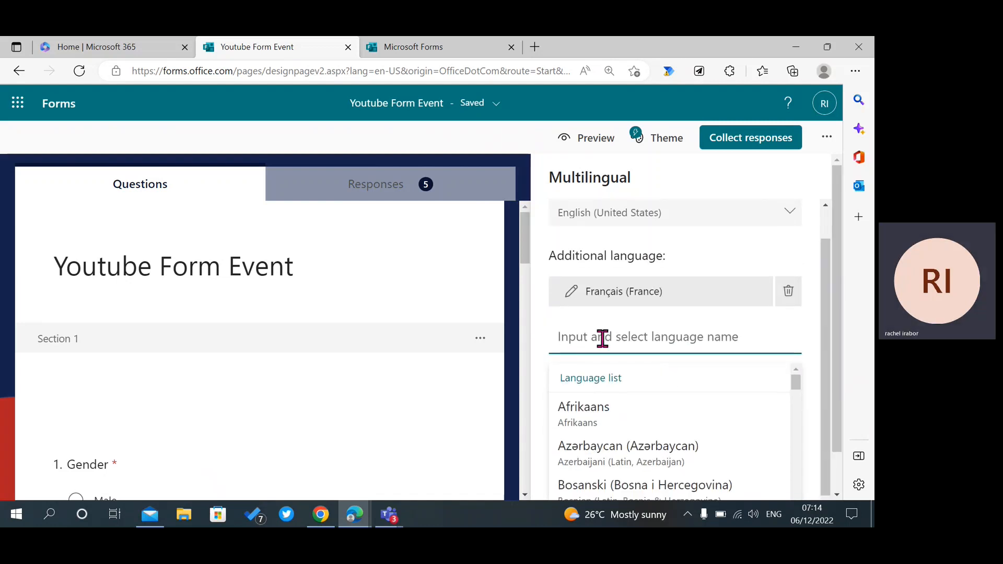
{"action": "type", "text": "Span"}
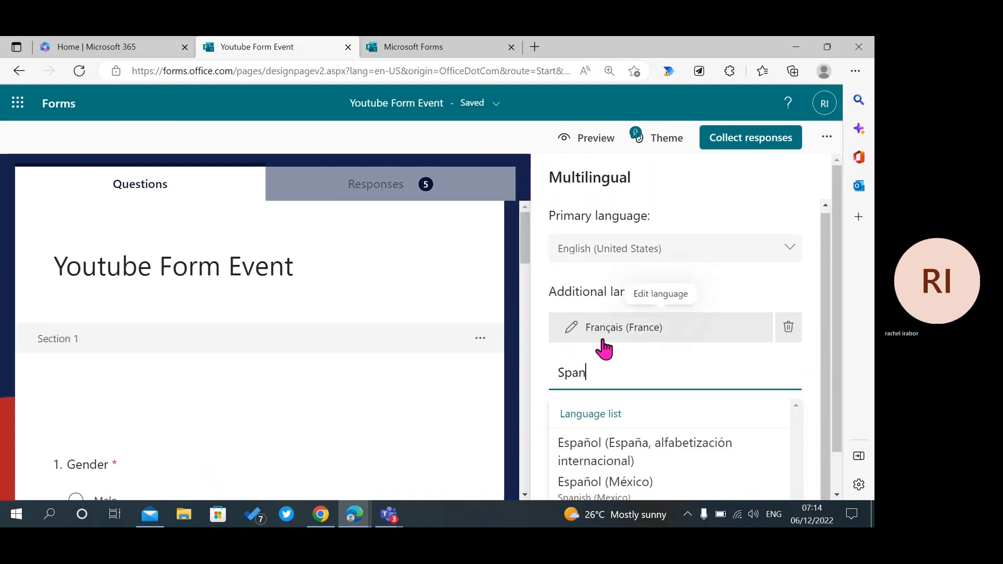
{"action": "type", "text": "i"}
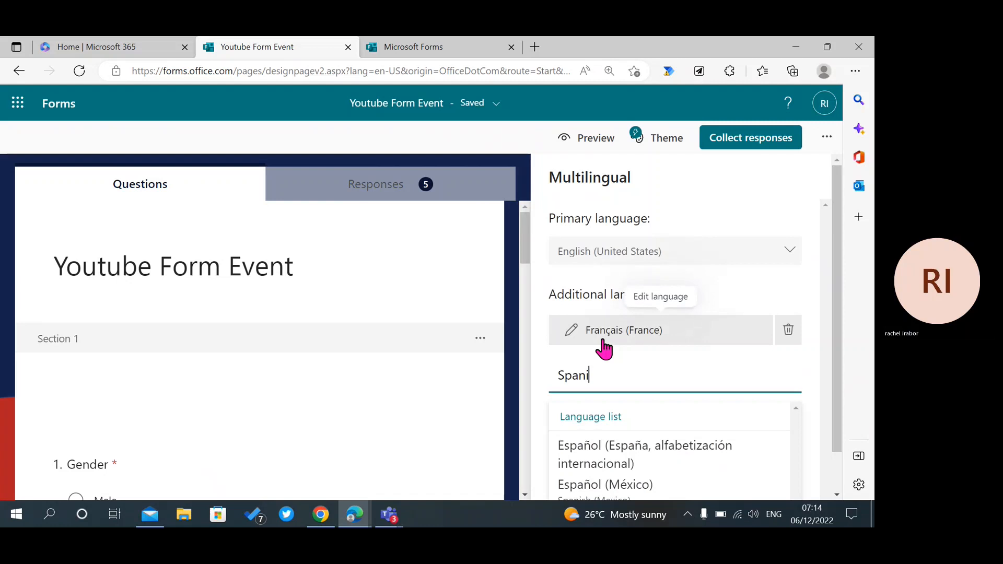
{"action": "left_click", "coordinate": [630, 467]}
Add Italiano, Filipino (Pilipinas) and Português (Brasil) as further form languages.
{"action": "left_click", "coordinate": [632, 419]}
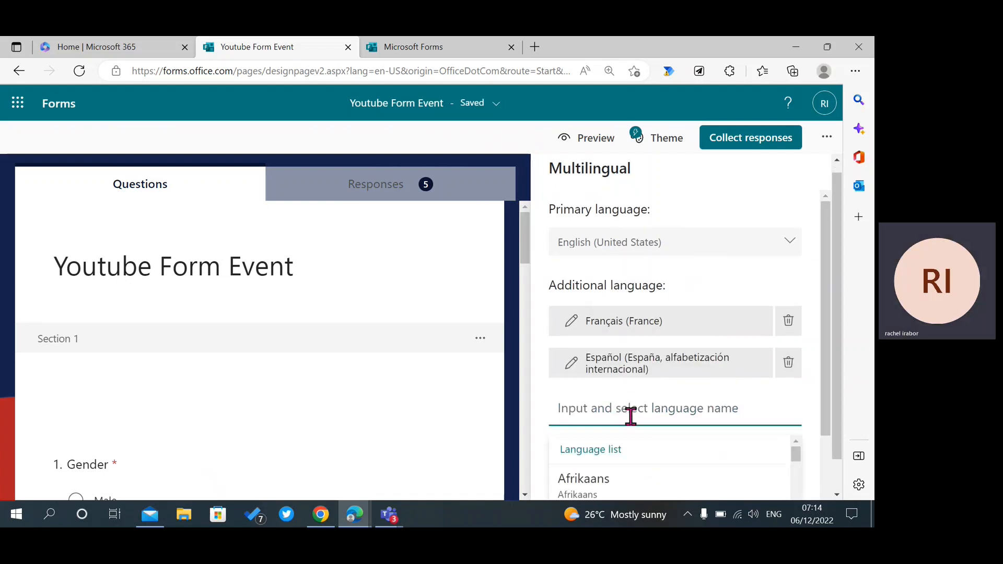
{"action": "key", "text": "Down"}
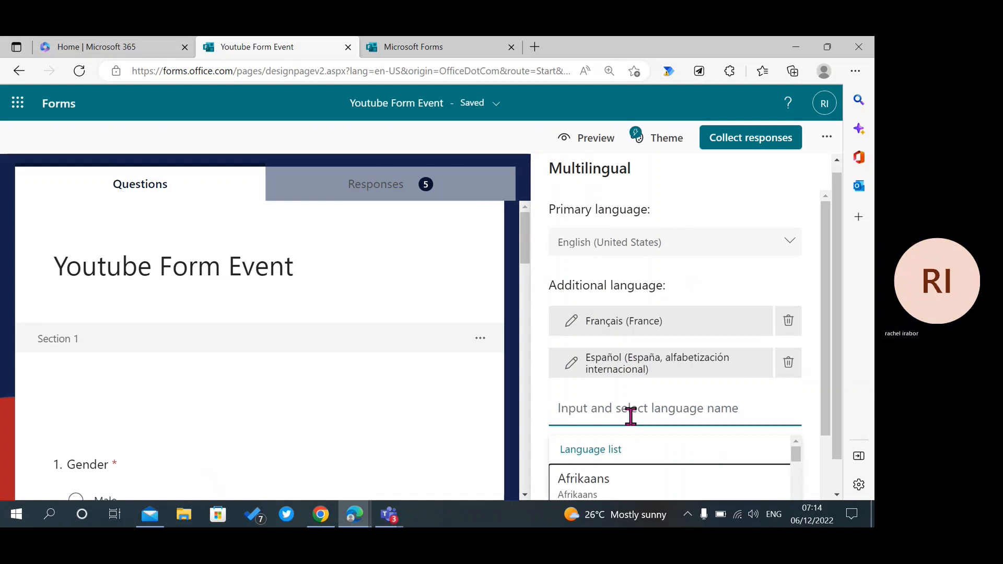
{"action": "left_click", "coordinate": [579, 415]}
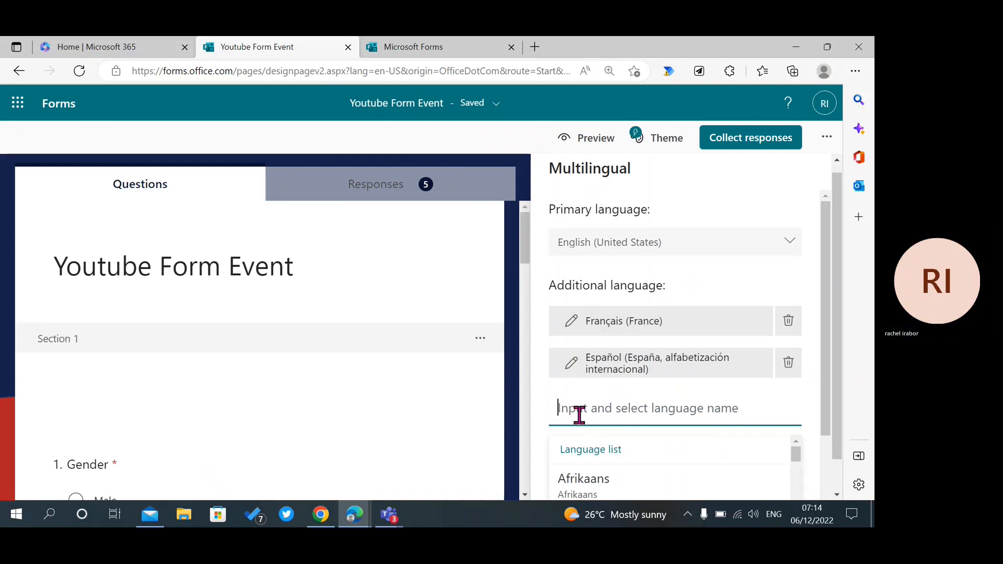
{"action": "type", "text": "It"}
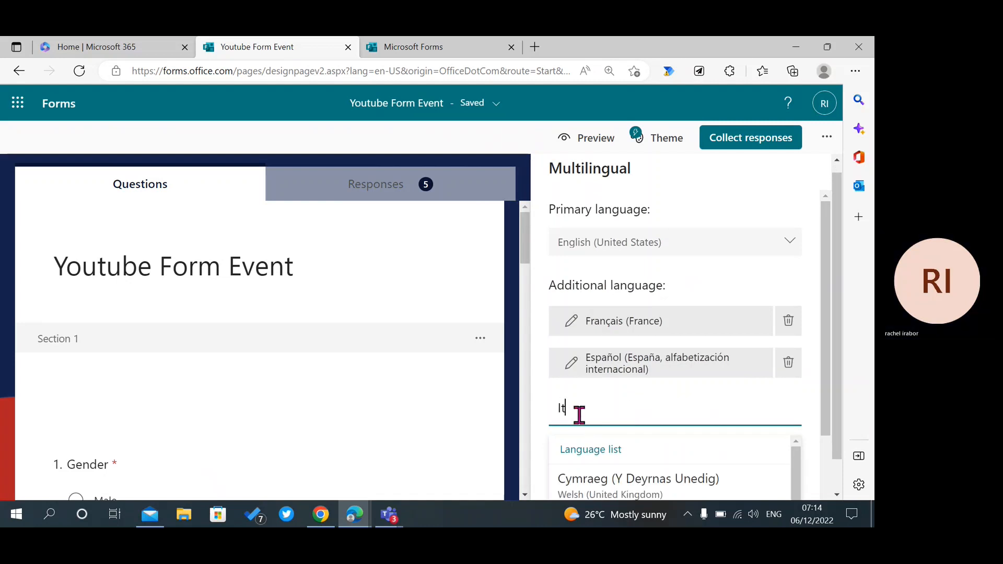
{"action": "type", "text": "a"}
{"action": "left_click", "coordinate": [597, 490]}
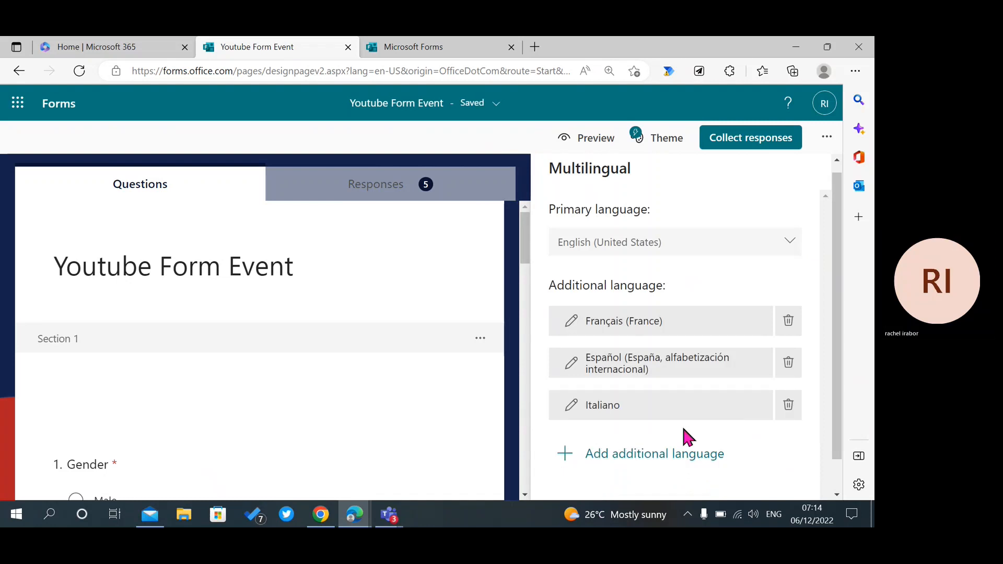
{"action": "left_click", "coordinate": [642, 453]}
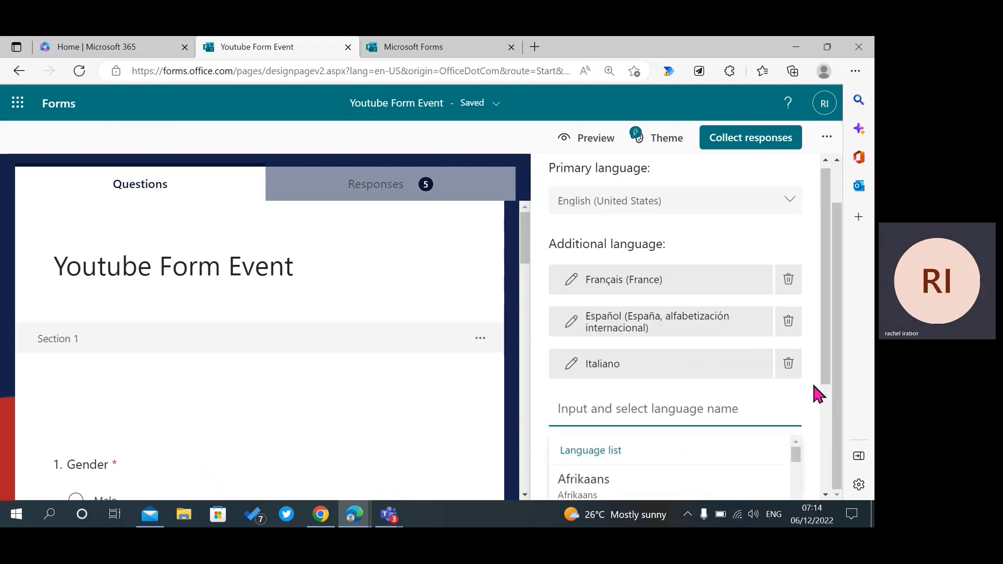
{"action": "left_click_drag", "start_coordinate": [827, 371], "coordinate": [832, 456]}
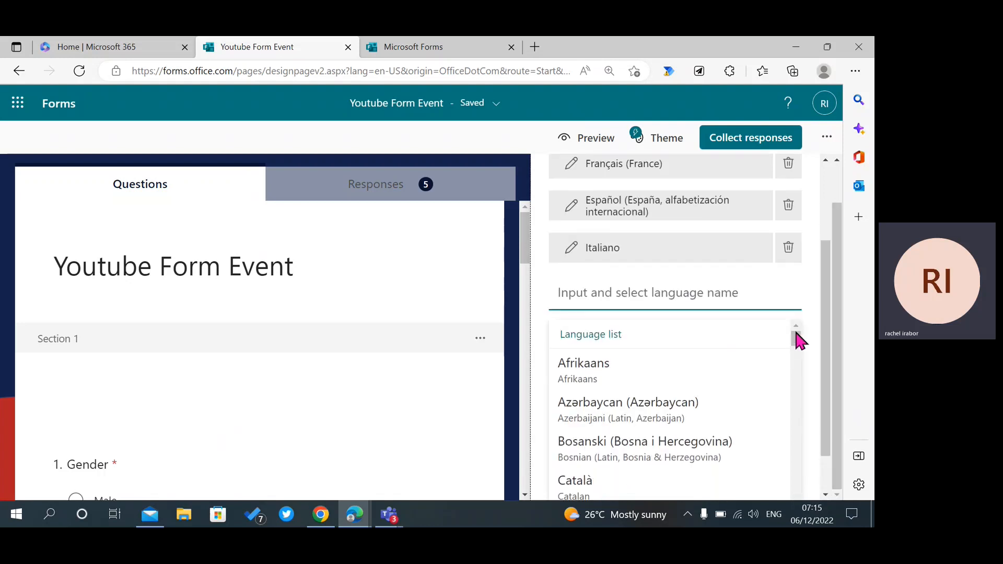
{"action": "left_click_drag", "start_coordinate": [797, 343], "coordinate": [797, 381]}
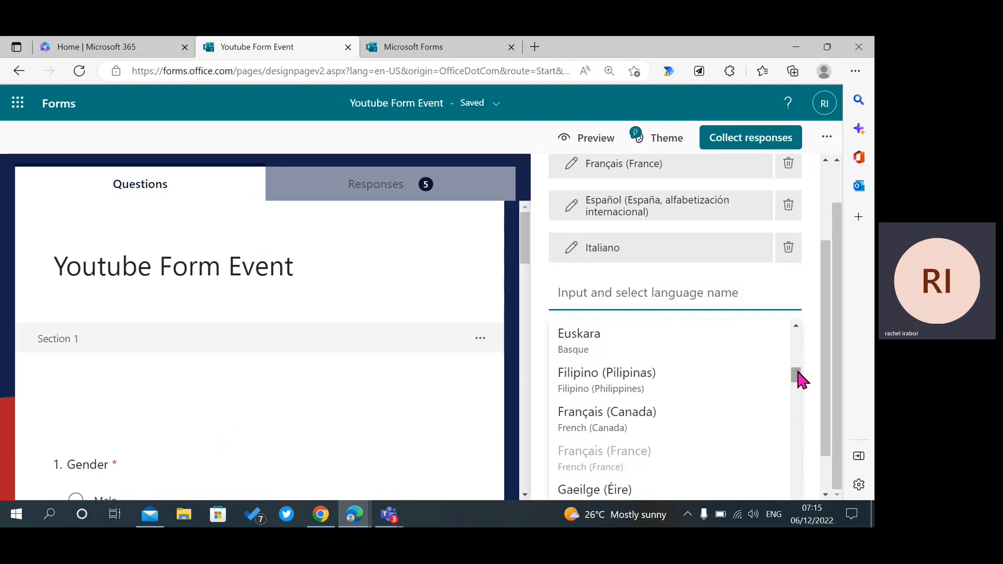
{"action": "left_click", "coordinate": [673, 393]}
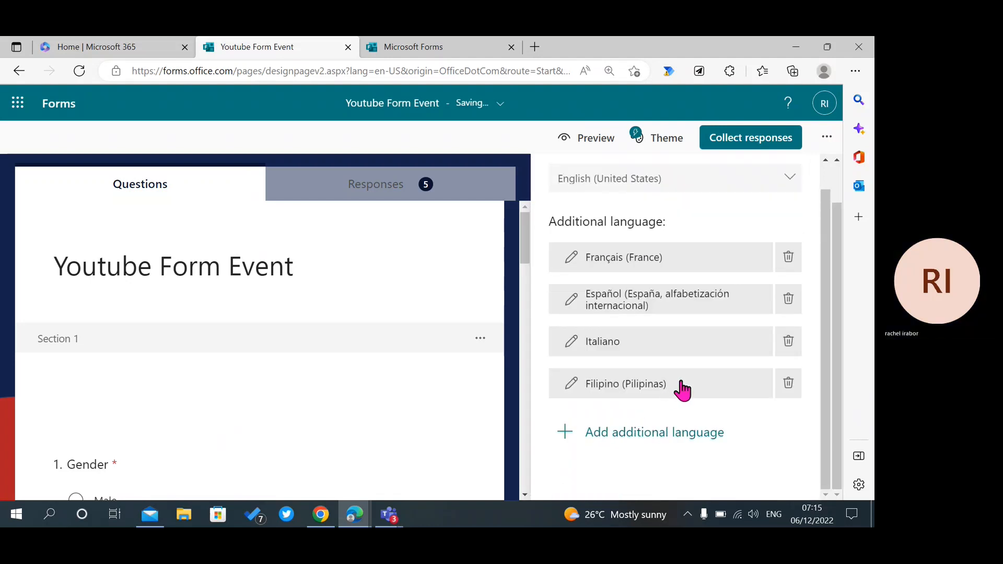
{"action": "left_click", "coordinate": [687, 437]}
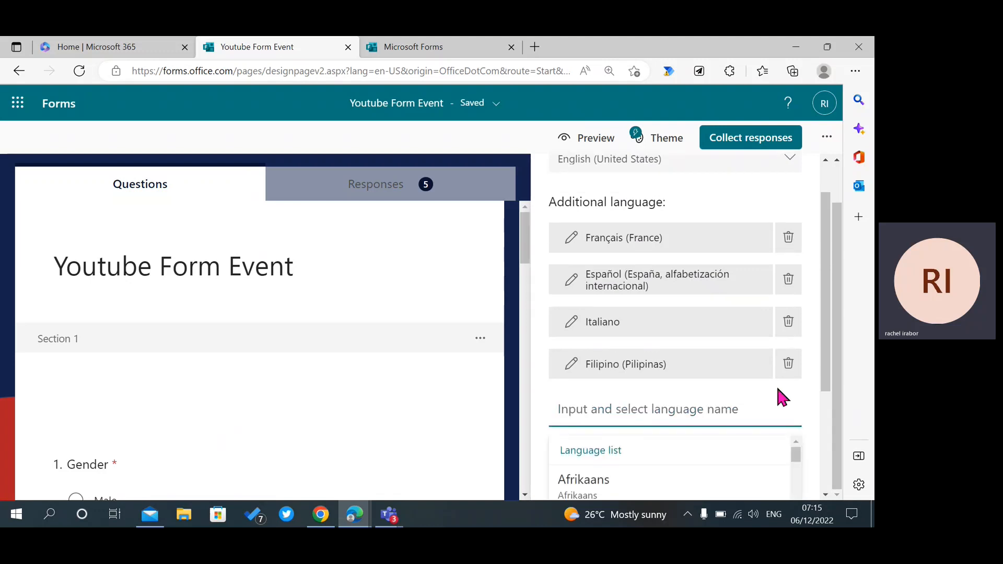
{"action": "left_click_drag", "start_coordinate": [827, 388], "coordinate": [833, 494]}
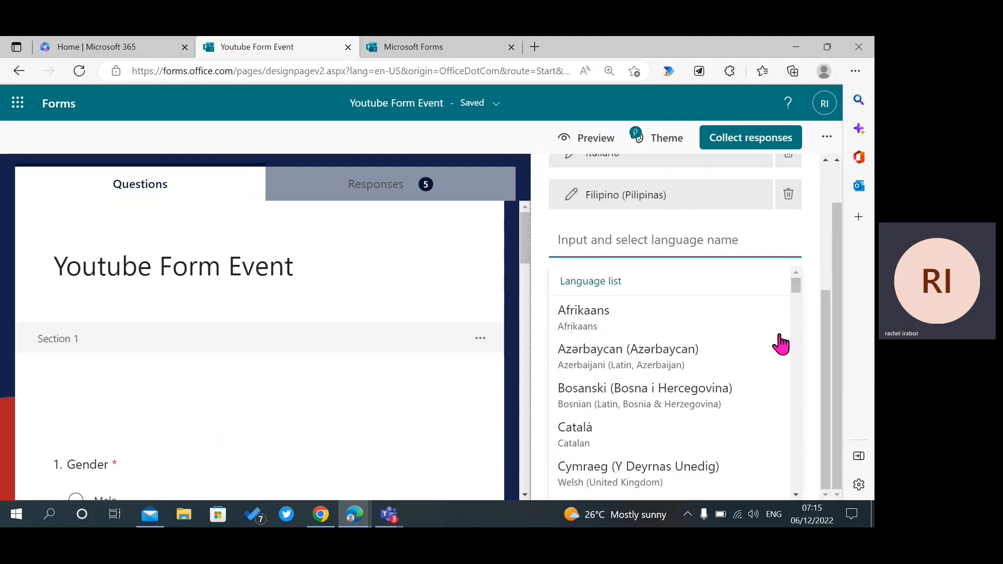
{"action": "left_click_drag", "start_coordinate": [798, 283], "coordinate": [804, 362]}
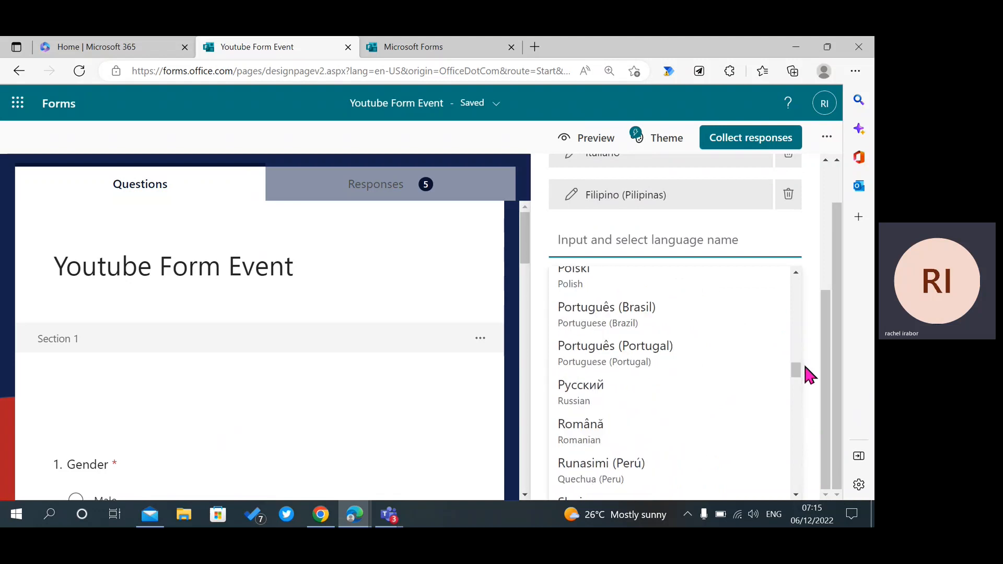
{"action": "left_click", "coordinate": [696, 319]}
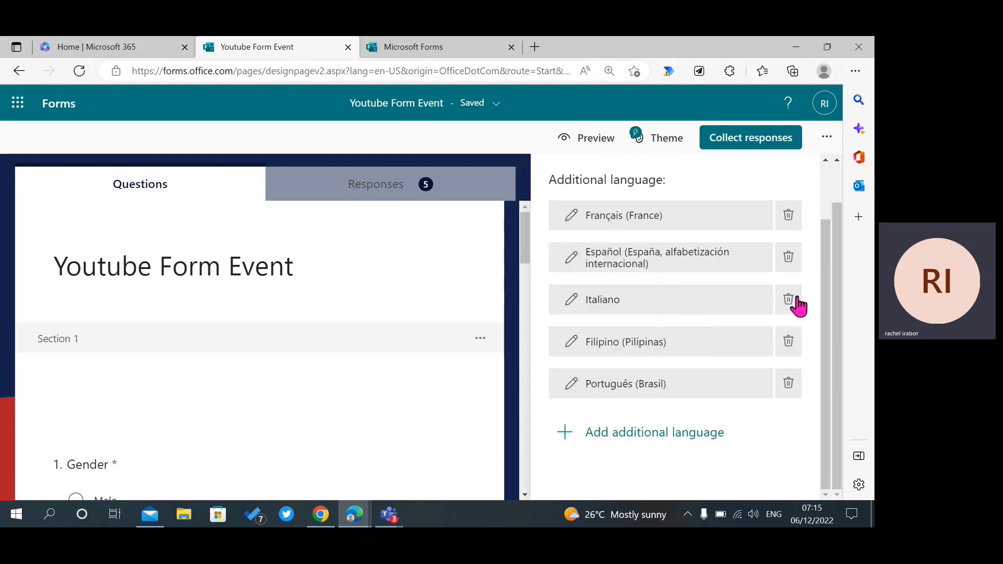
{"action": "mouse_move", "coordinate": [824, 309]}
{"action": "left_mouse_down"}
{"action": "mouse_move", "coordinate": [815, 230]}
{"action": "mouse_move", "coordinate": [833, 317]}
{"action": "left_mouse_up"}
Close the language panel and preview the form in Français (France).
{"action": "left_click", "coordinate": [450, 107]}
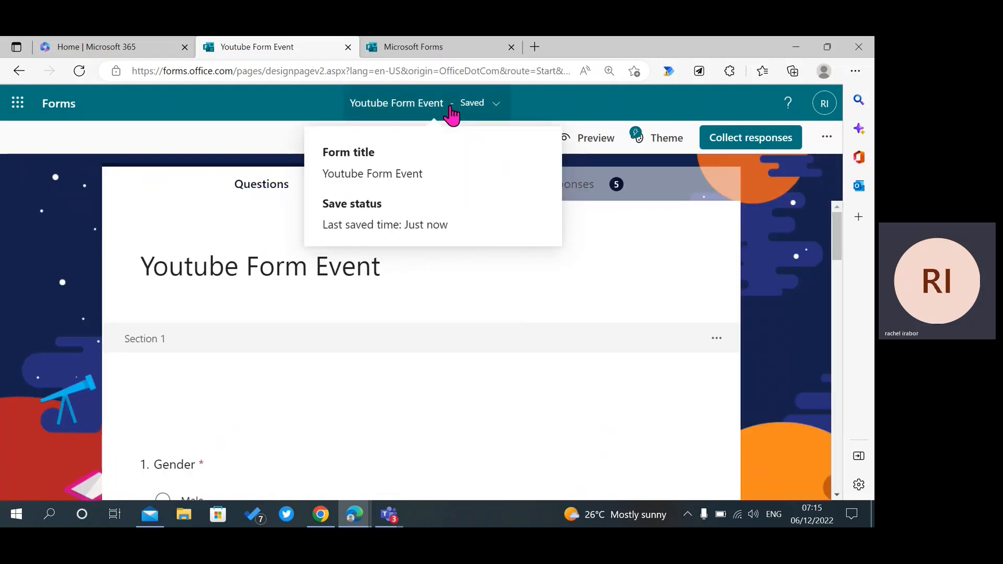
{"action": "left_click", "coordinate": [451, 112]}
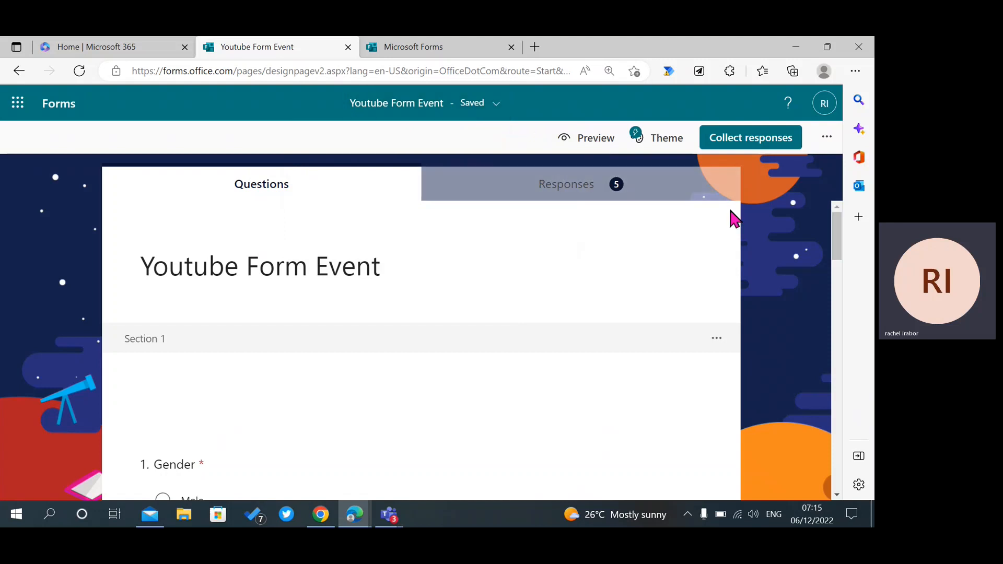
{"action": "left_click", "coordinate": [592, 142]}
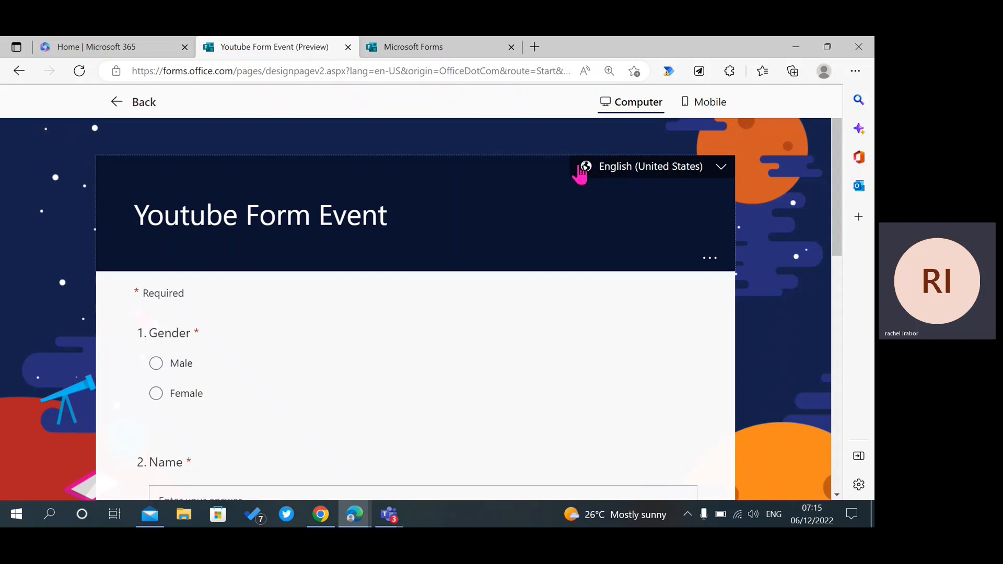
{"action": "left_click", "coordinate": [619, 171]}
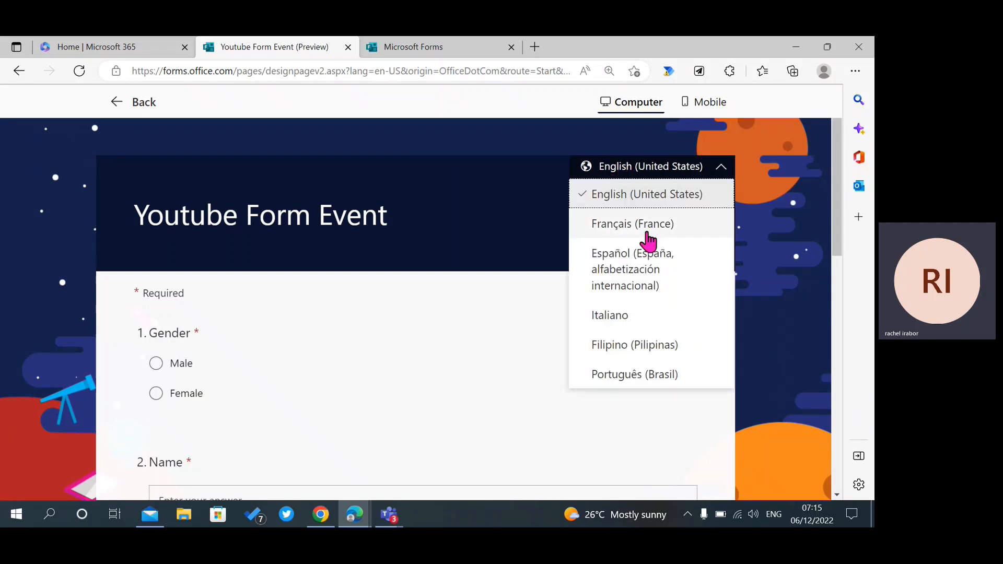
{"action": "left_click", "coordinate": [648, 242]}
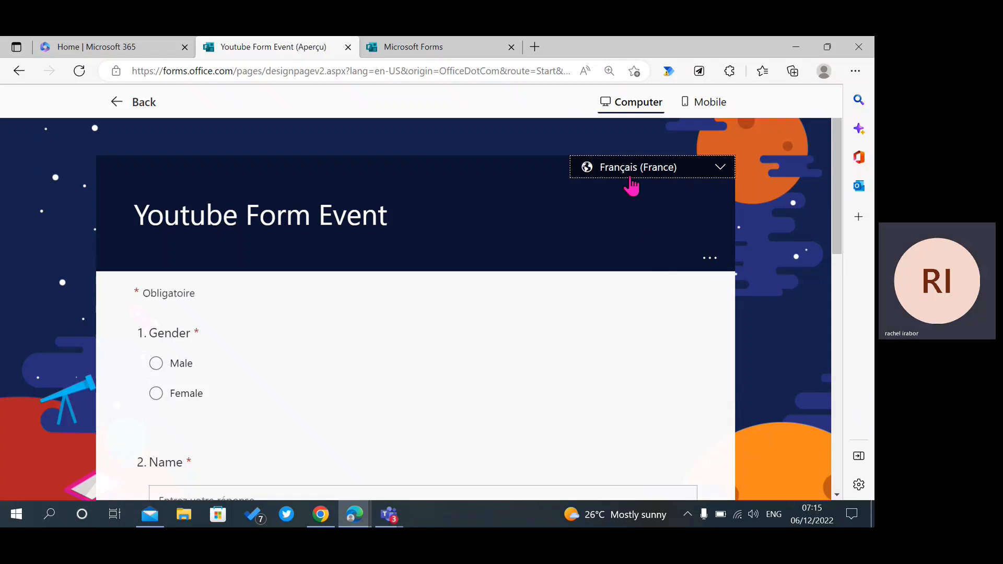
Scroll through the French preview and open the Date question's date picker.
{"action": "left_click_drag", "start_coordinate": [835, 248], "coordinate": [859, 406]}
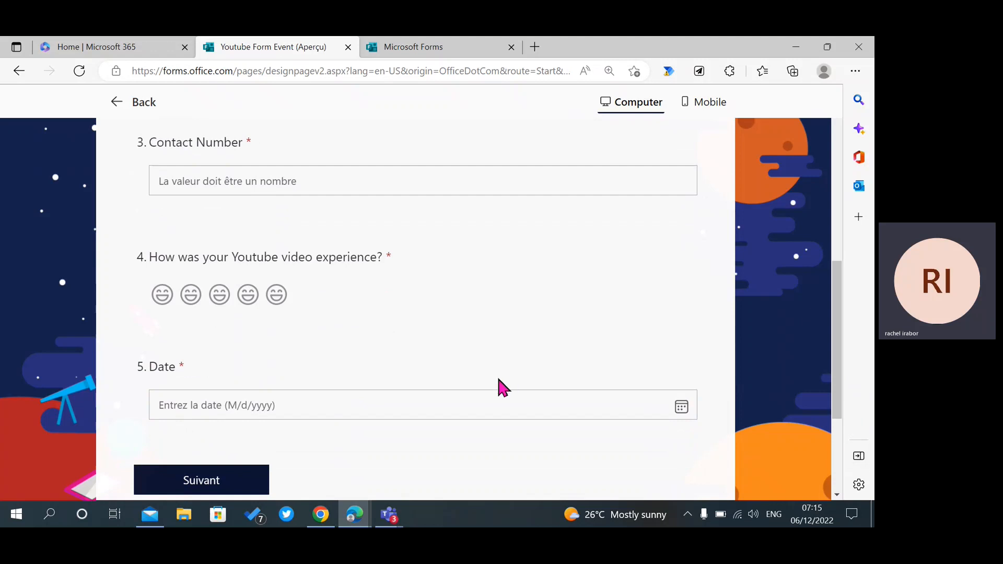
{"action": "left_click", "coordinate": [440, 406]}
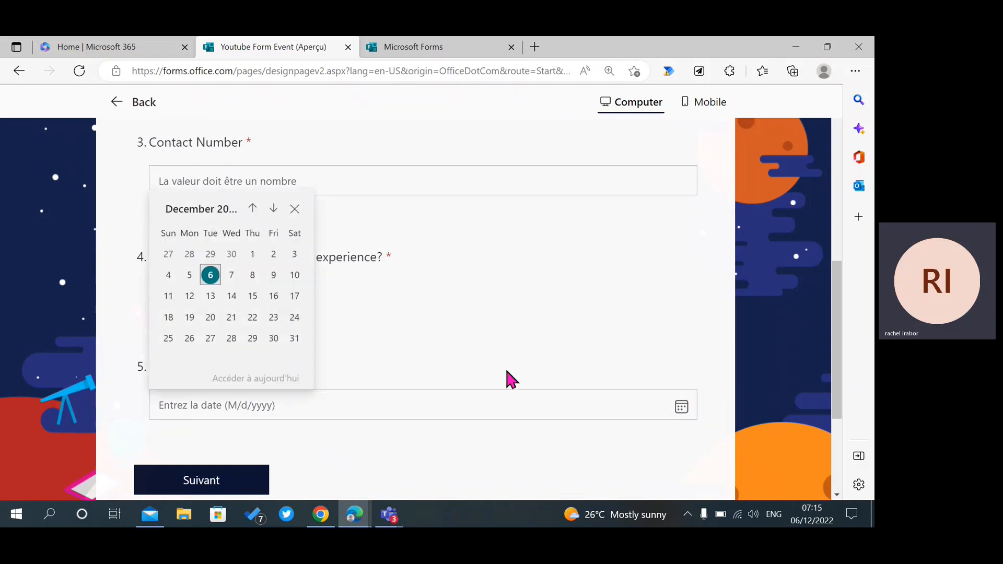
{"action": "left_click_drag", "start_coordinate": [839, 342], "coordinate": [839, 248]}
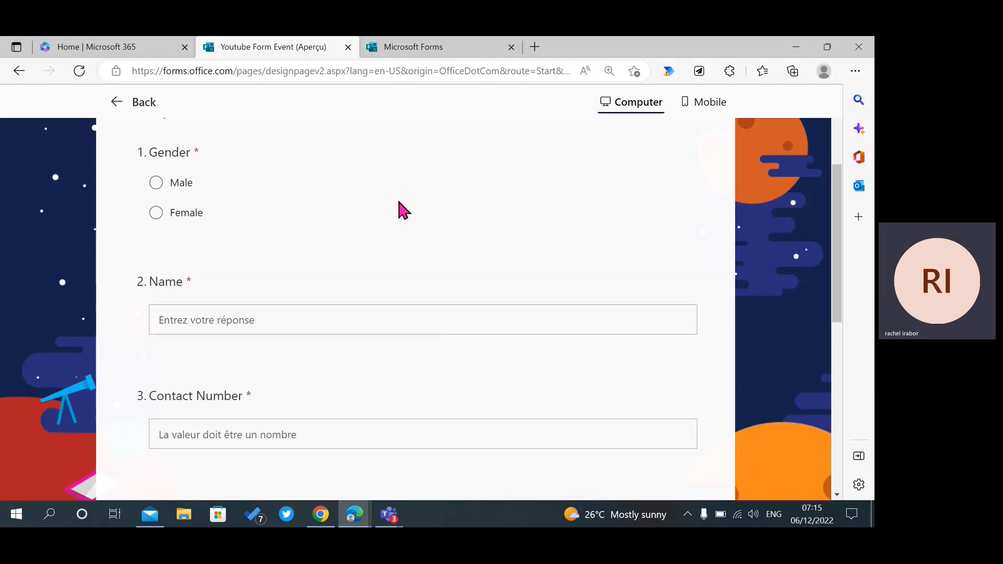
{"action": "left_click_drag", "start_coordinate": [838, 235], "coordinate": [837, 197]}
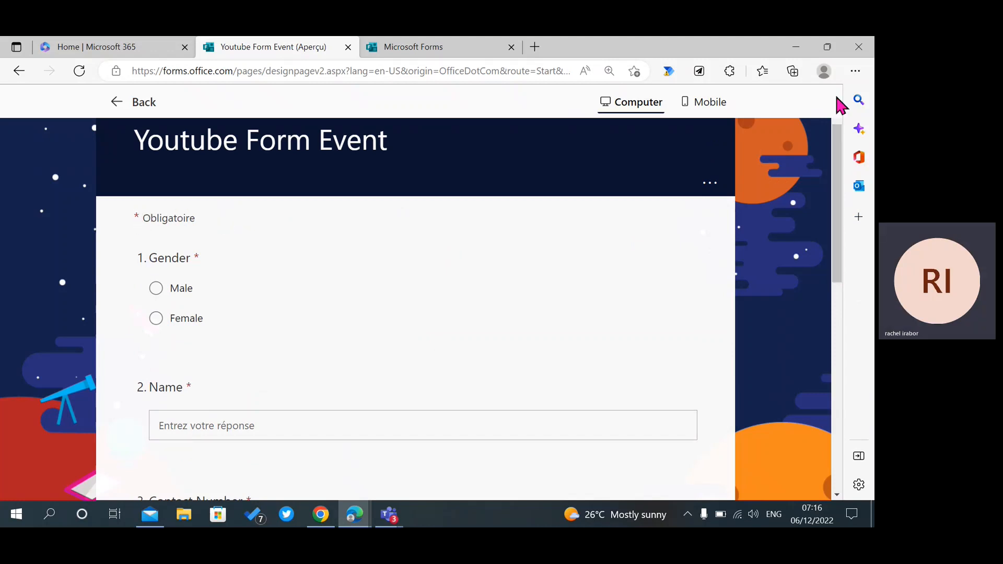
{"action": "left_click_drag", "start_coordinate": [838, 146], "coordinate": [829, 90]}
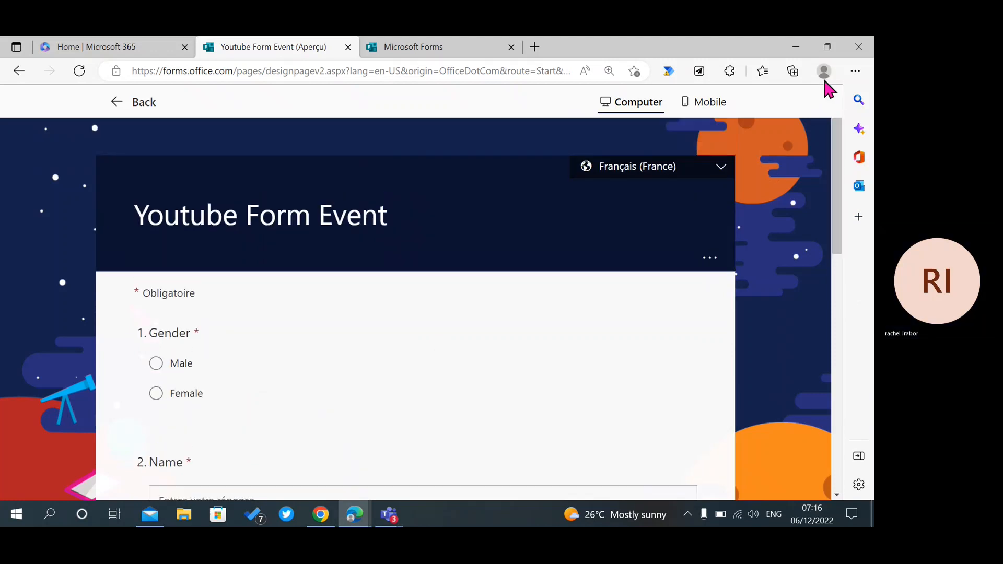
Switch the form preview's display language to Italiano.
{"action": "left_click", "coordinate": [721, 166]}
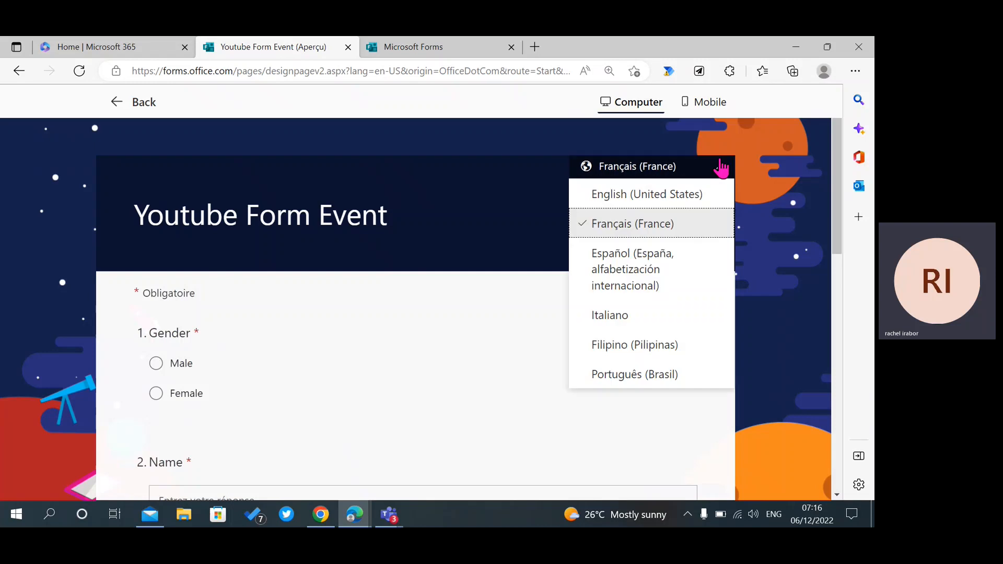
{"action": "left_click", "coordinate": [641, 314]}
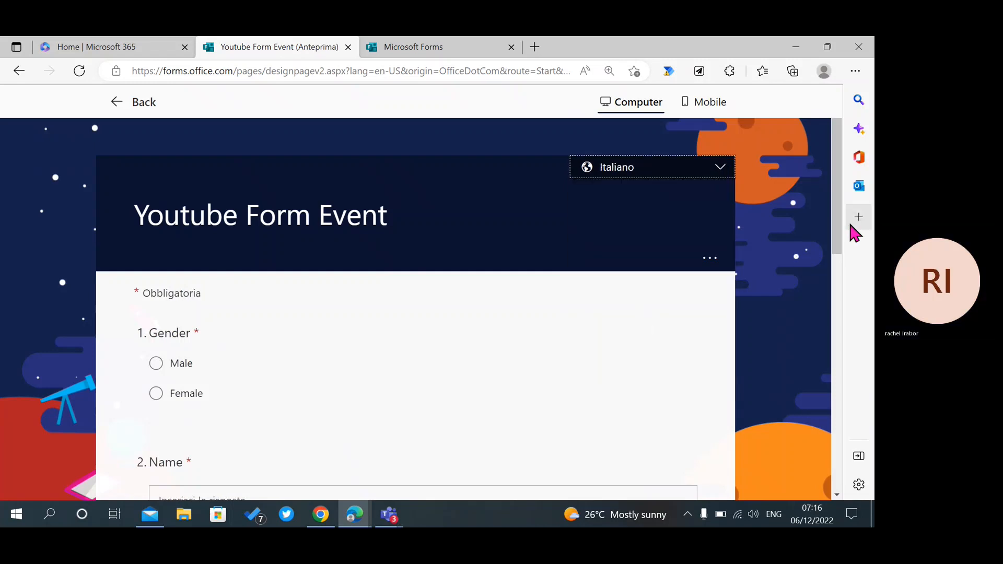
{"action": "left_click_drag", "start_coordinate": [840, 242], "coordinate": [857, 278]}
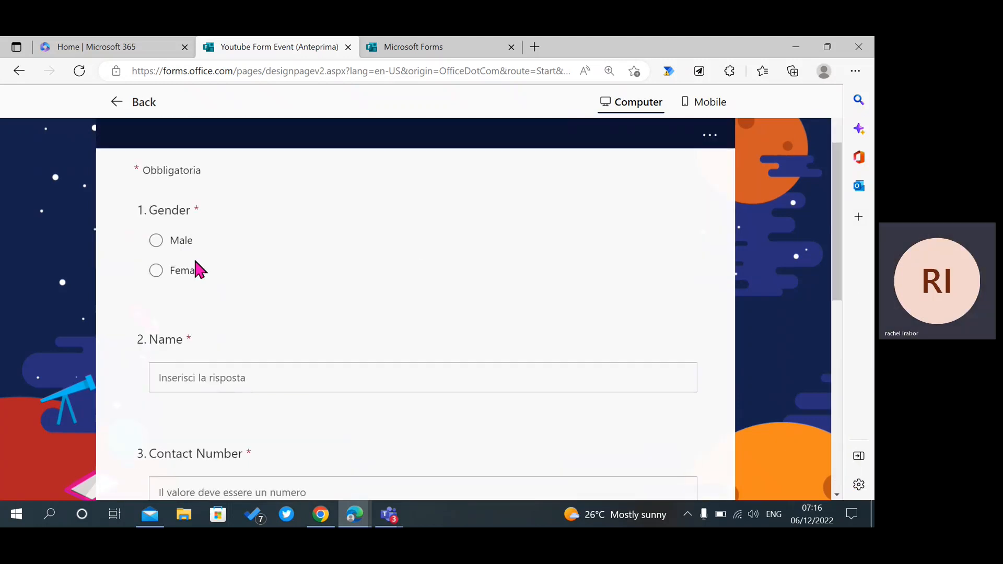
Fill in the respondent's name and contact number.
{"action": "left_click", "coordinate": [182, 389]}
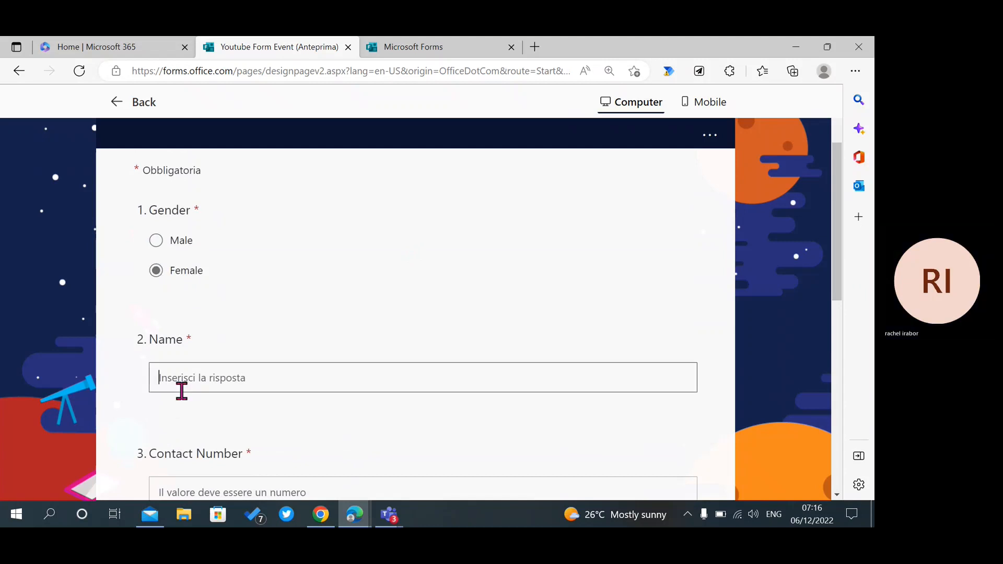
{"action": "type", "text": "Rachel"}
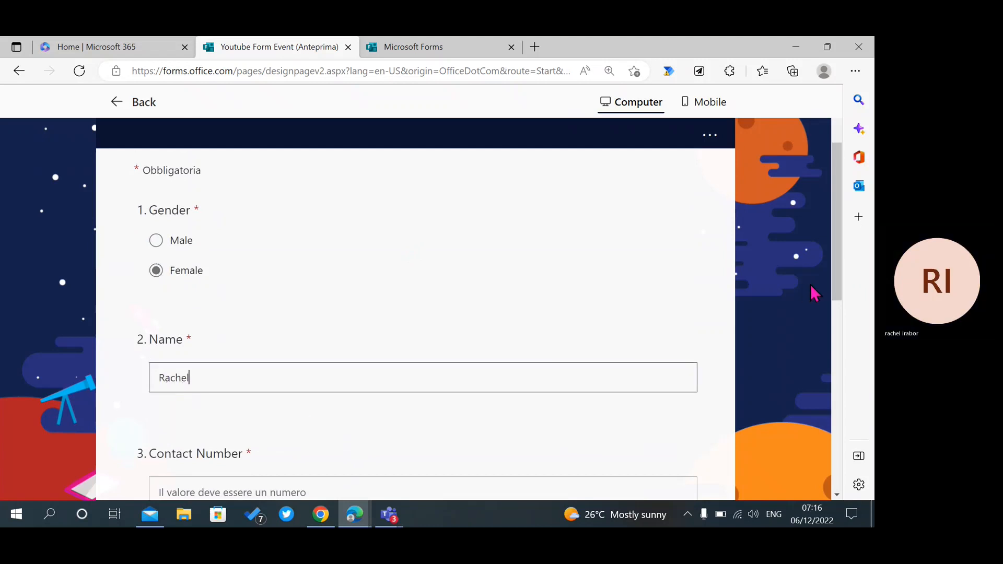
{"action": "left_click_drag", "start_coordinate": [837, 288], "coordinate": [837, 383]}
{"action": "left_click", "coordinate": [371, 241]}
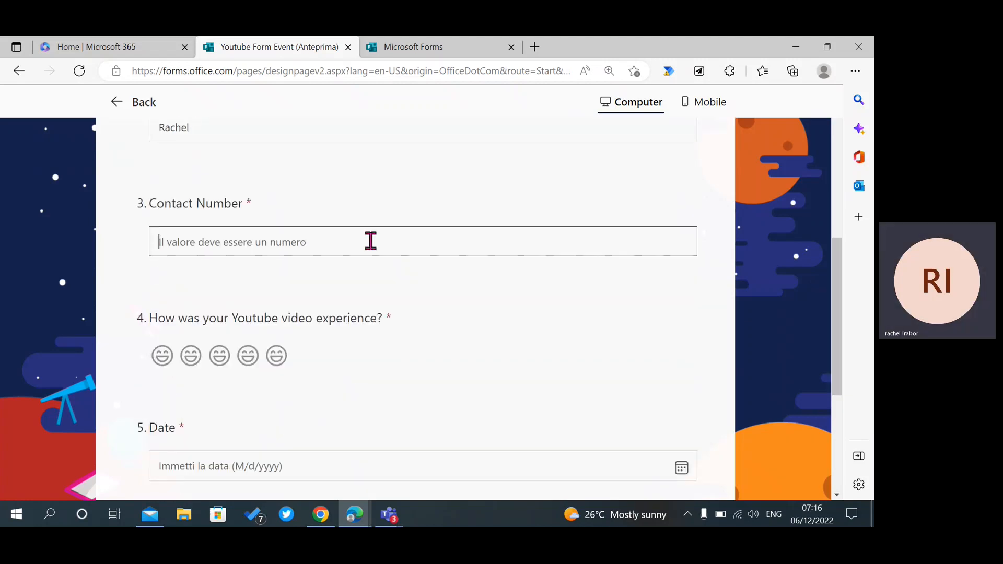
{"action": "type", "text": "986543"}
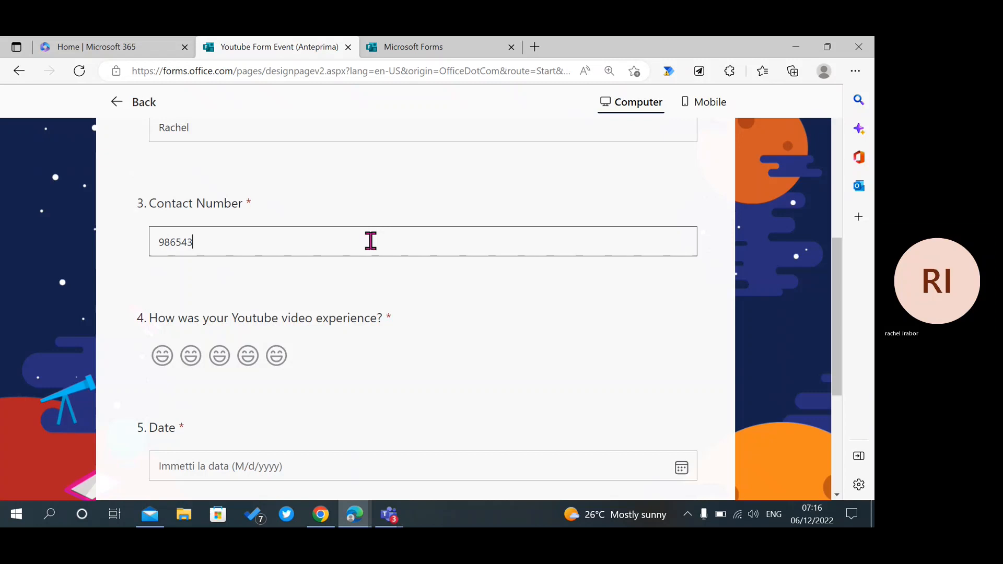
Give question 4 the top smiley rating and set the date to 7 December 2022.
{"action": "left_click", "coordinate": [279, 355]}
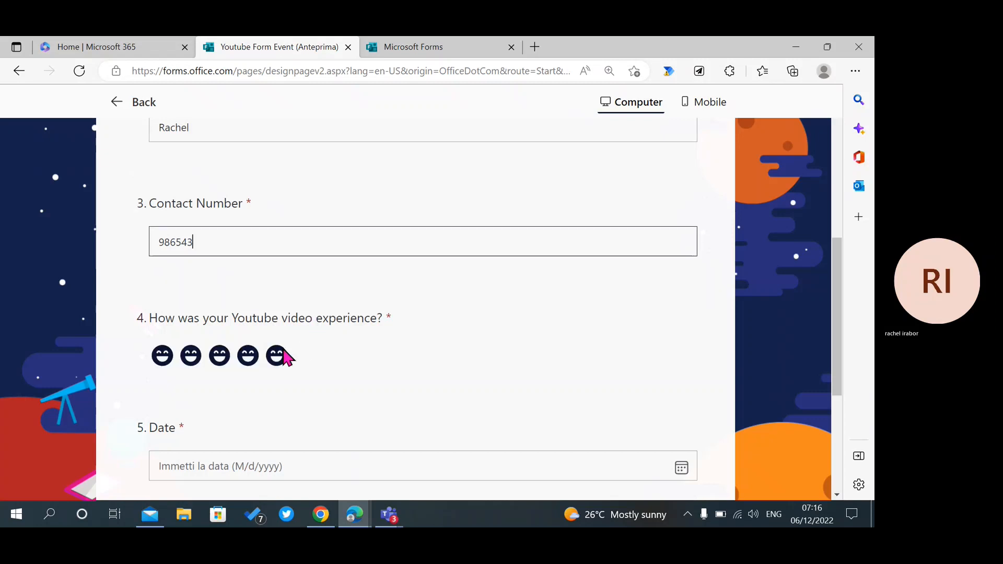
{"action": "left_click", "coordinate": [681, 468]}
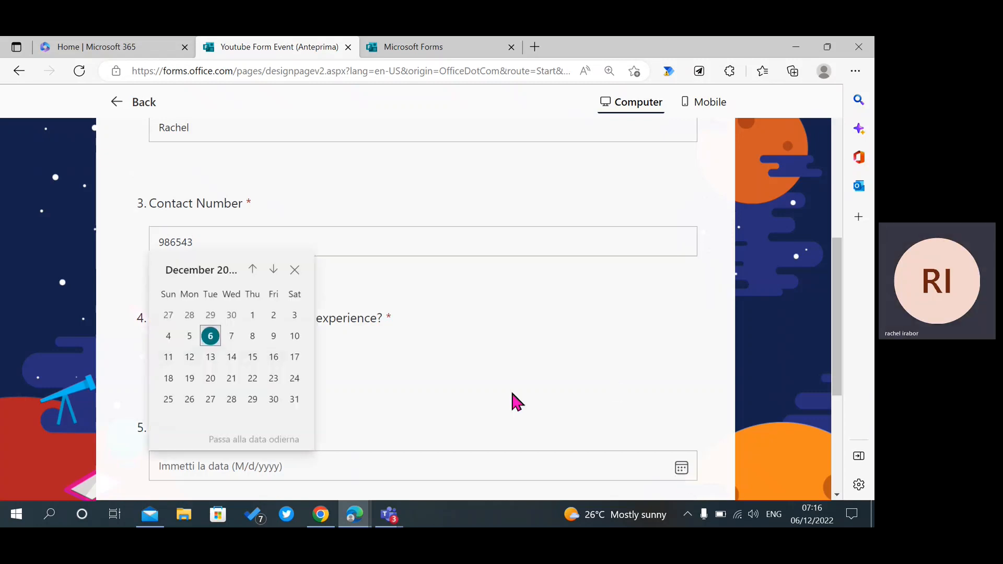
{"action": "left_click", "coordinate": [238, 343]}
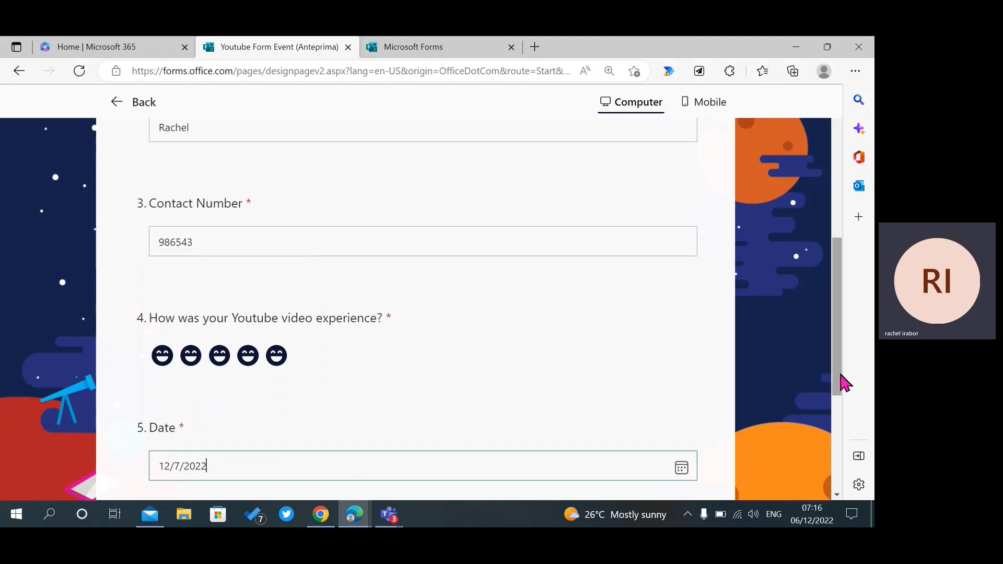
On the next page, score 9, choose Very likely for Statement 1, and rank Yes first.
{"action": "scroll", "coordinate": [842, 387], "scroll_direction": "down", "scroll_amount": 4}
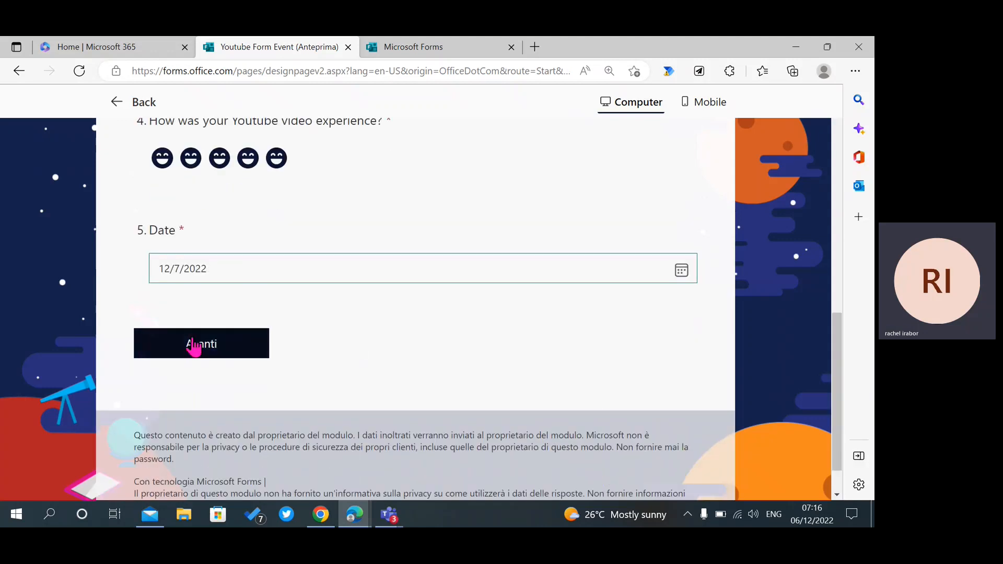
{"action": "left_click", "coordinate": [194, 346]}
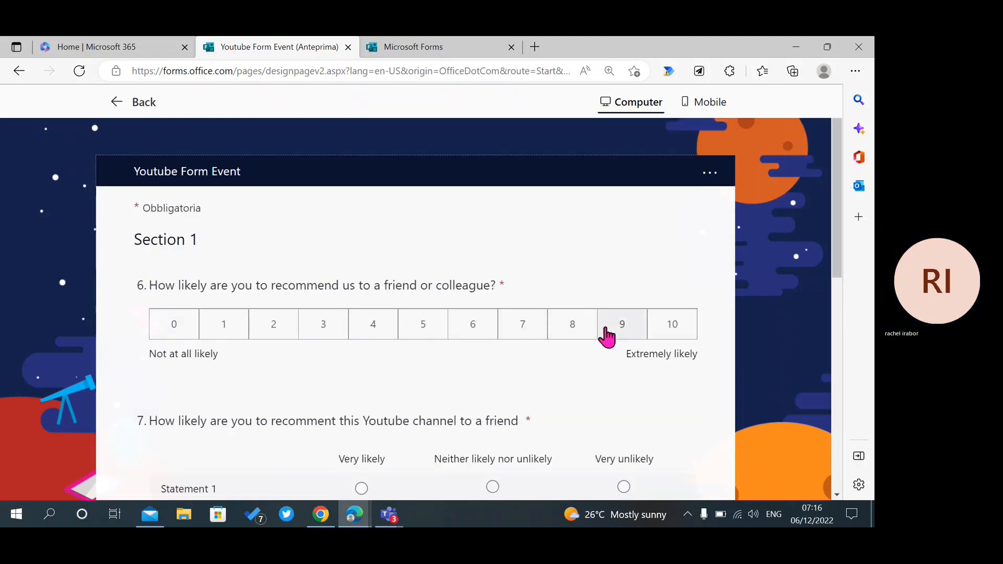
{"action": "left_click", "coordinate": [616, 328]}
{"action": "scroll", "coordinate": [836, 282], "scroll_direction": "down", "scroll_amount": 1}
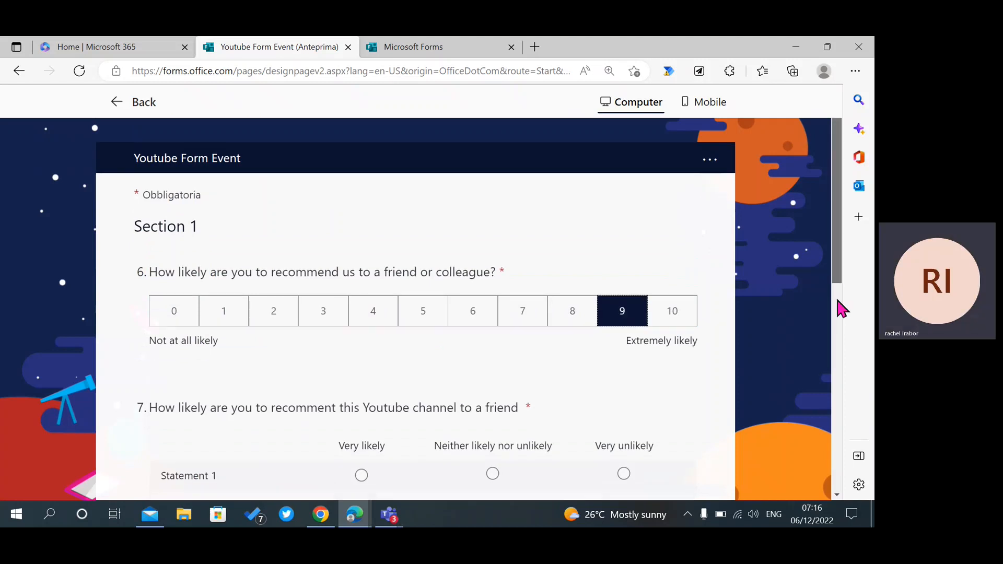
{"action": "scroll", "coordinate": [836, 301], "scroll_direction": "down", "scroll_amount": 5}
{"action": "left_click", "coordinate": [361, 224]}
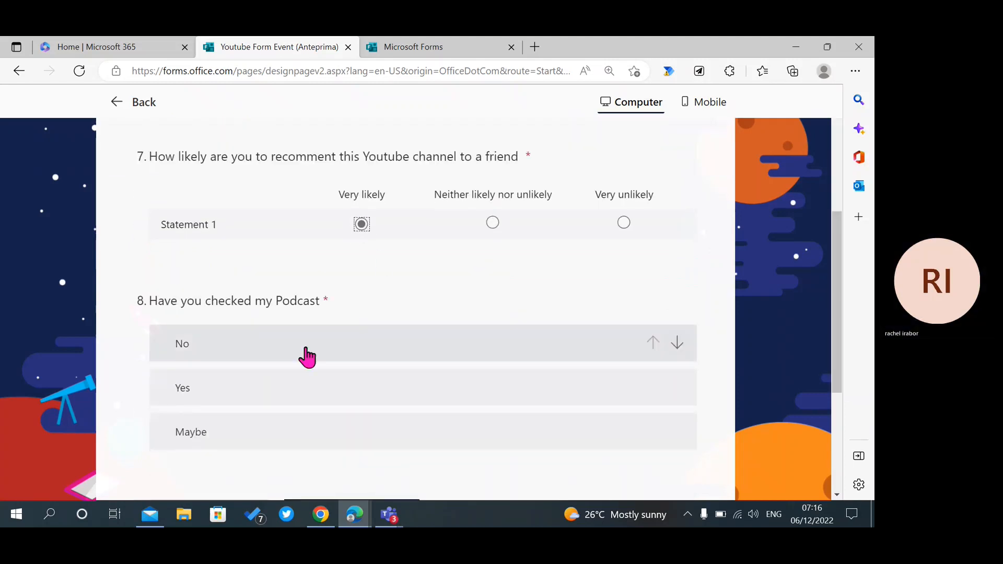
{"action": "left_click_drag", "start_coordinate": [287, 395], "coordinate": [282, 358]}
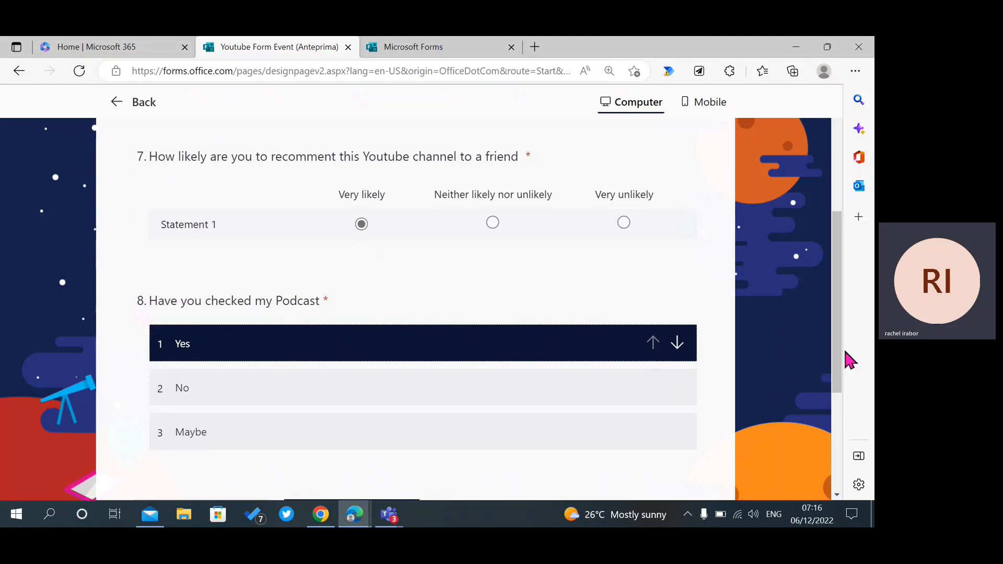
{"action": "scroll", "coordinate": [836, 360], "scroll_direction": "down", "scroll_amount": 4}
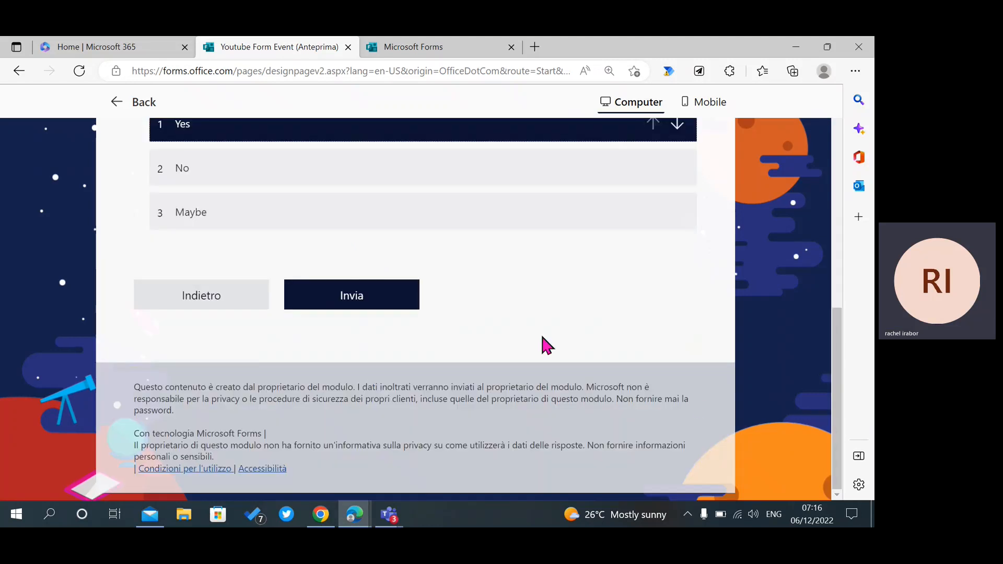
Submit the Italian response and select the 'Thank you for attending my event' message.
{"action": "left_click", "coordinate": [368, 302]}
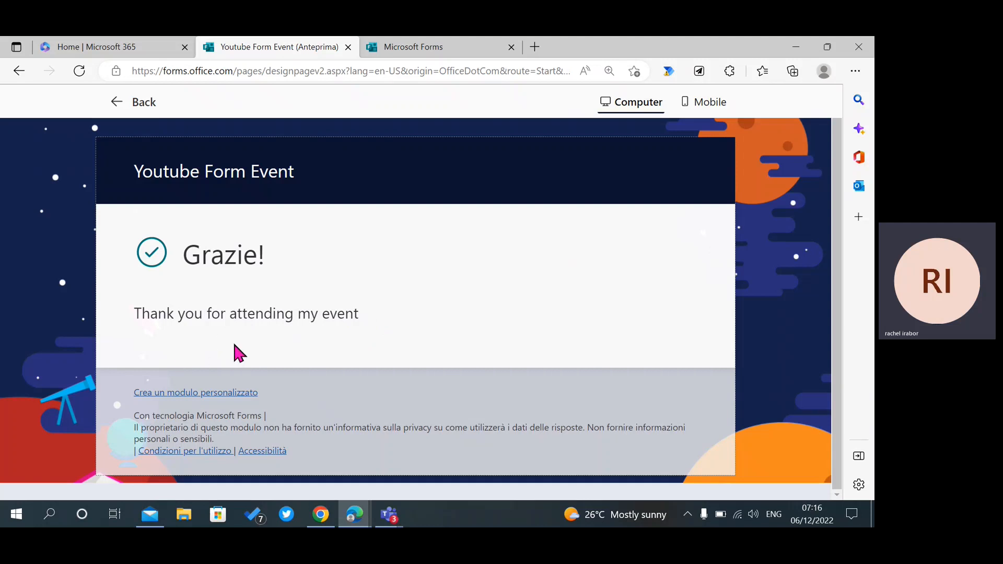
{"action": "left_click_drag", "start_coordinate": [133, 314], "coordinate": [371, 311]}
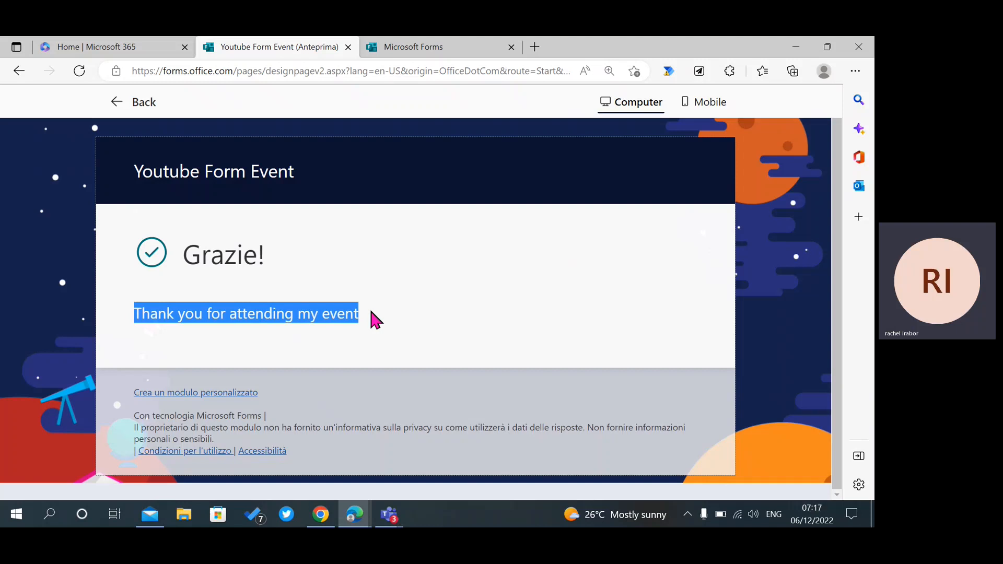
{"action": "left_click", "coordinate": [310, 340]}
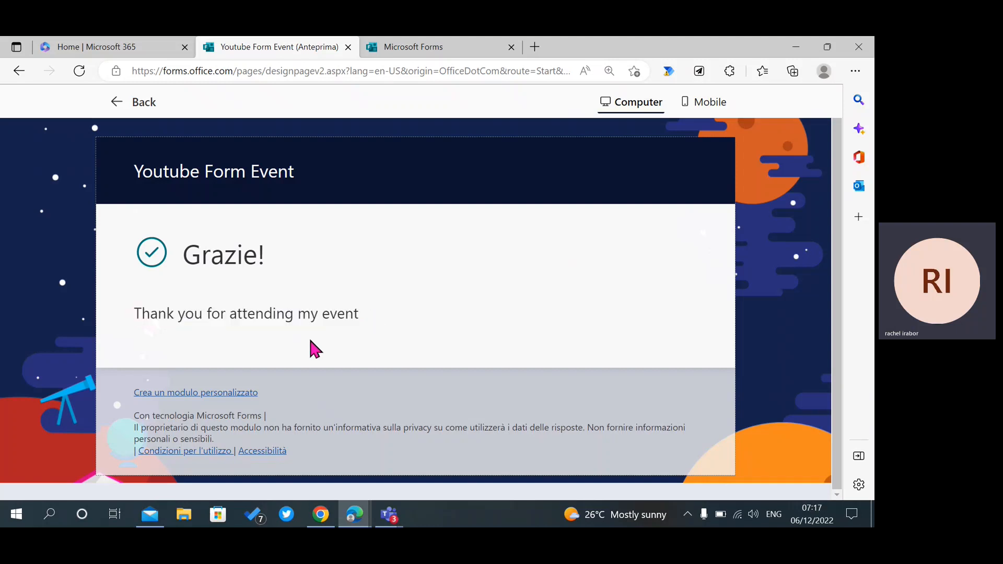
Return to the editor and view the Responses summary: 6 responses, 00:47 average time.
{"action": "left_click", "coordinate": [119, 124]}
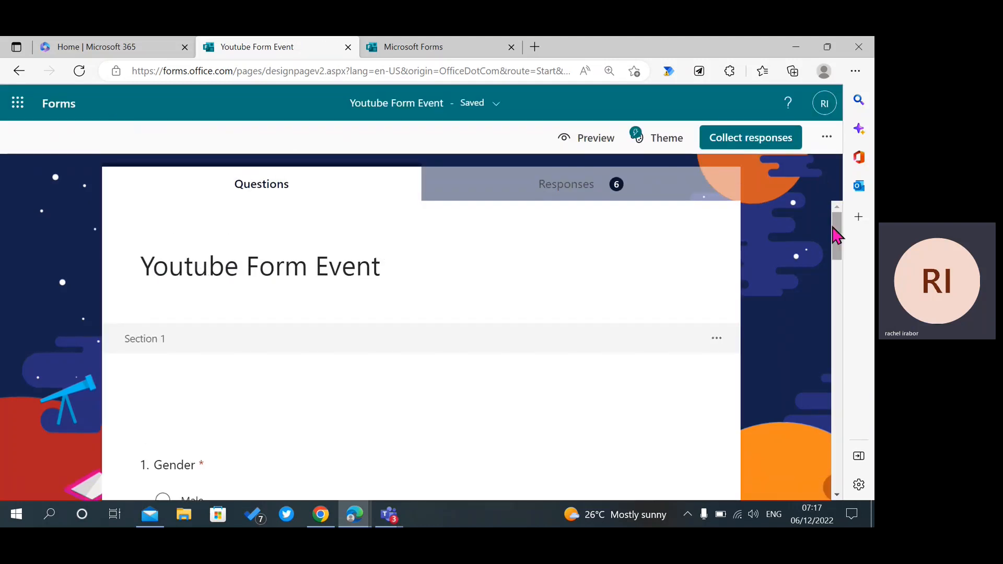
{"action": "left_click", "coordinate": [664, 187]}
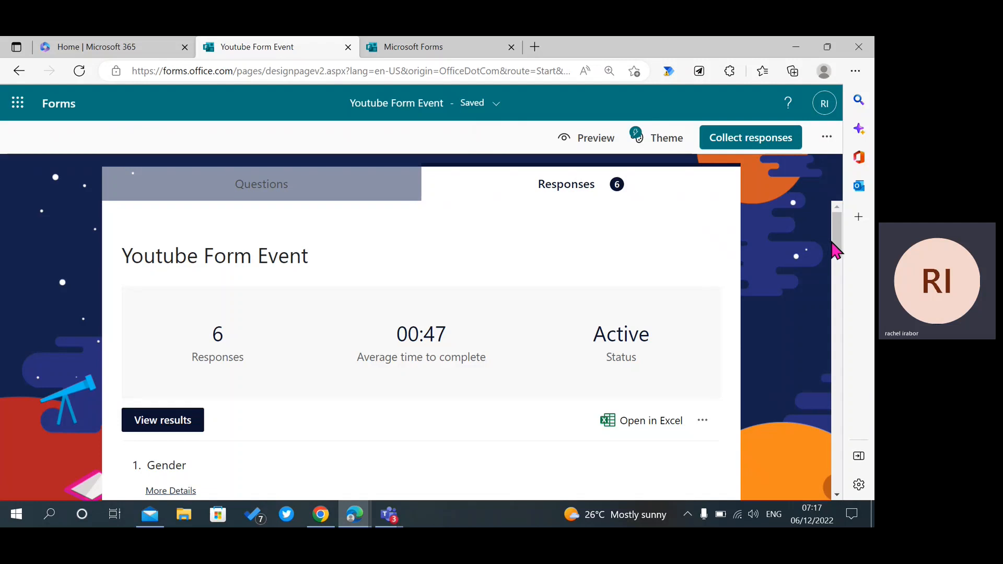
{"action": "left_click_drag", "start_coordinate": [834, 245], "coordinate": [814, 251]}
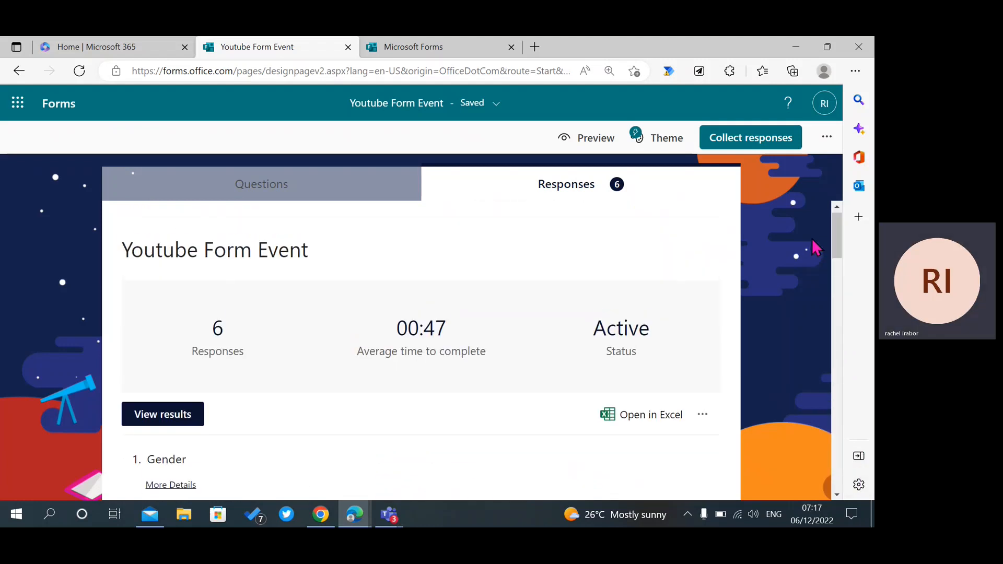
Export responses via Open in Excel and open Youtube Form Event(1-6).xlsx from Downloads.
{"action": "left_click", "coordinate": [652, 421]}
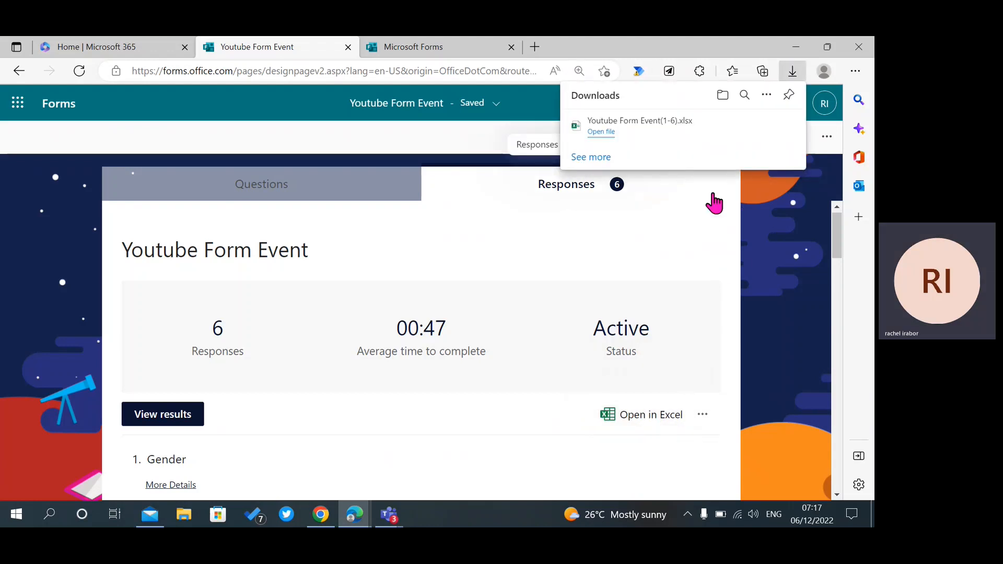
{"action": "left_click", "coordinate": [592, 130]}
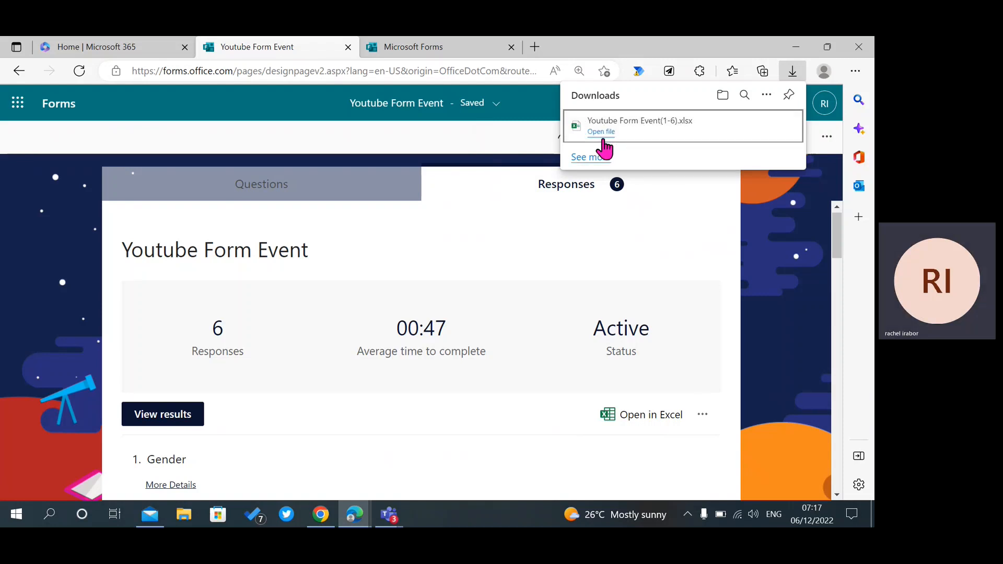
{"action": "left_click", "coordinate": [606, 134]}
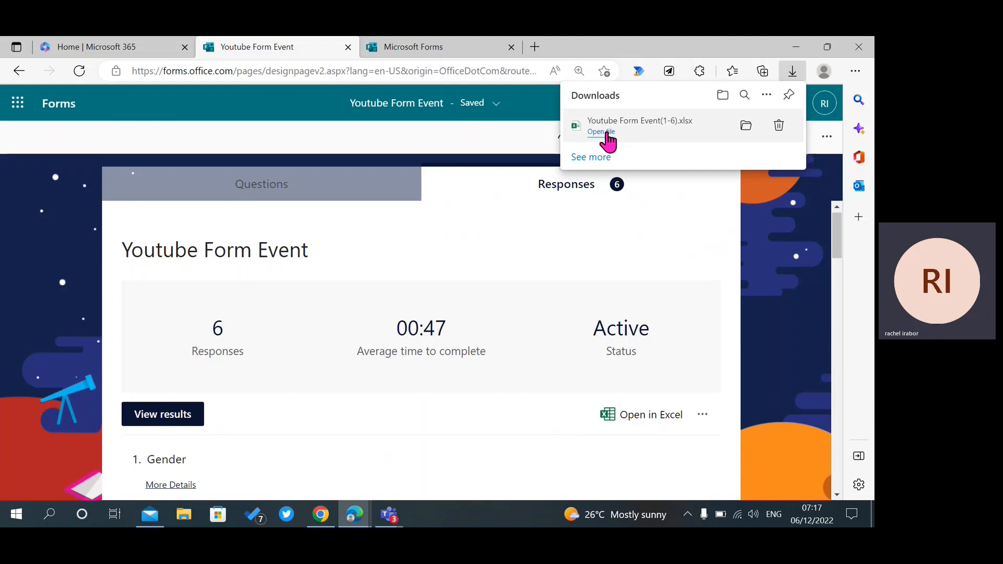
{"action": "left_click", "coordinate": [747, 125]}
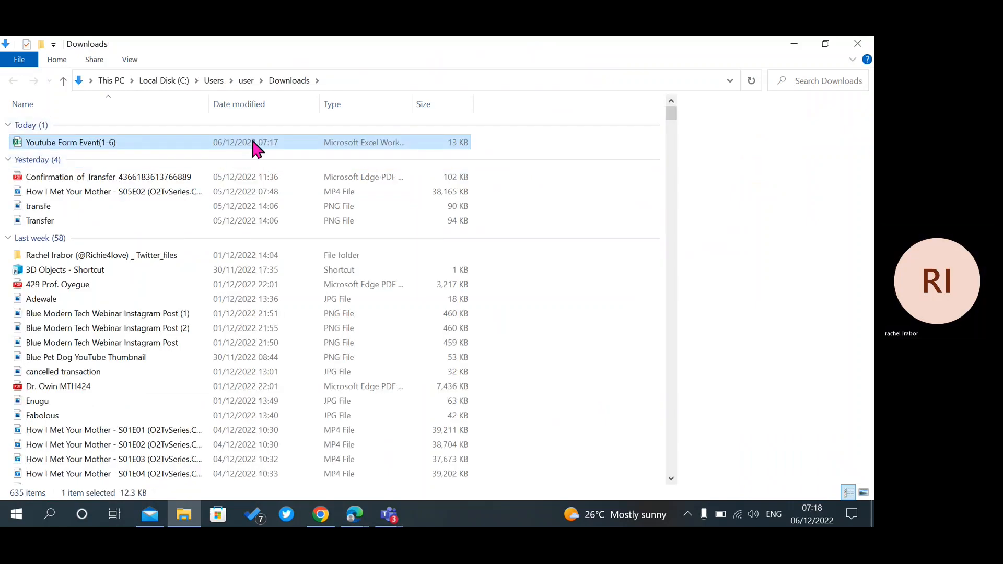
{"action": "double_click", "coordinate": [252, 141]}
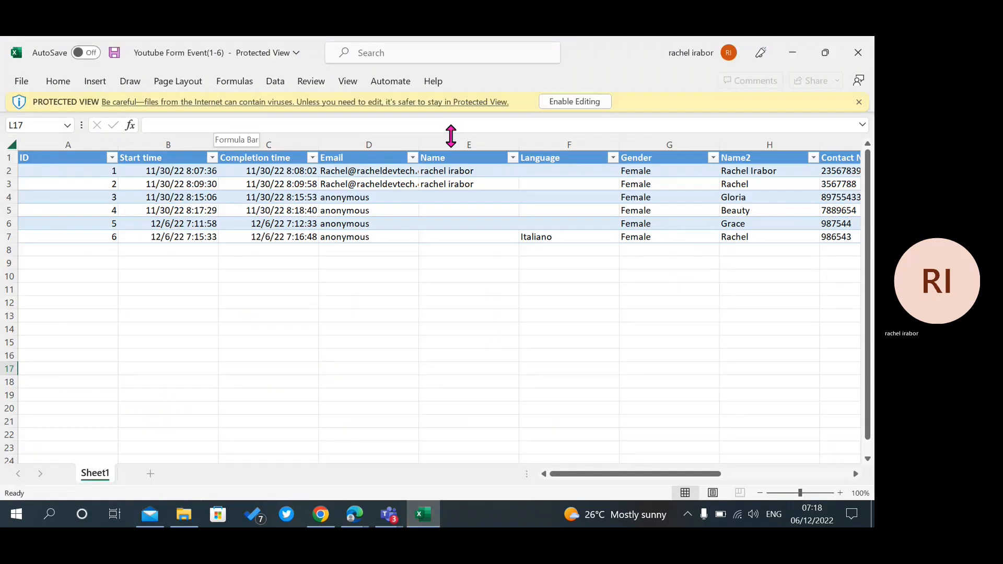
Enable editing in Excel and confirm the sixth response's Language cell reads Italiano.
{"action": "left_click", "coordinate": [565, 105]}
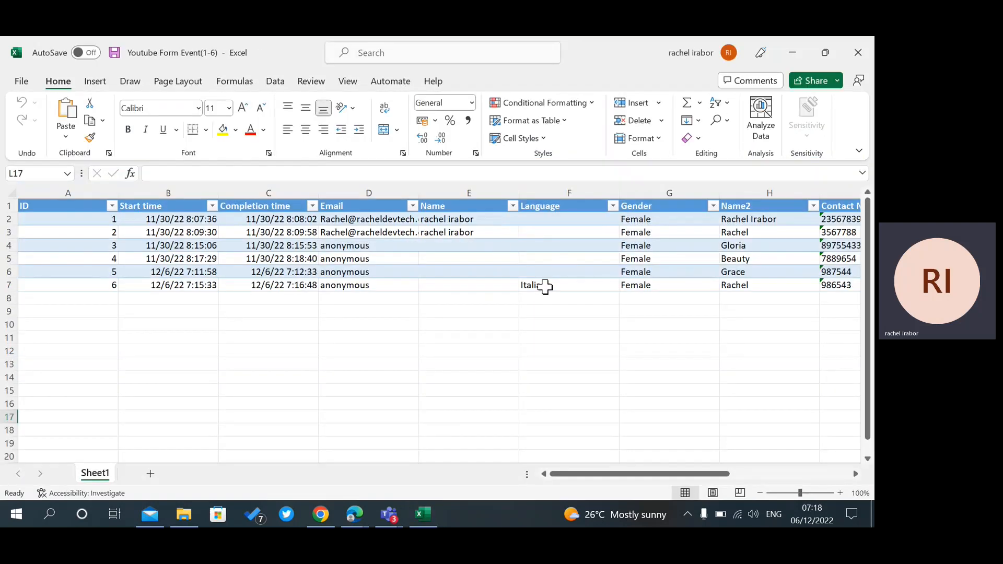
{"action": "left_click", "coordinate": [545, 287]}
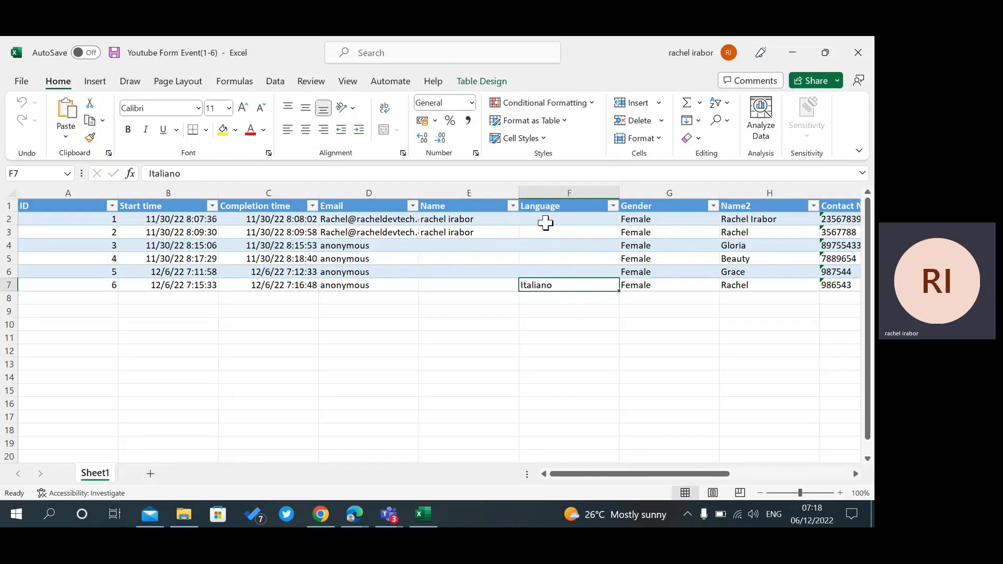
{"action": "left_click", "coordinate": [544, 219]}
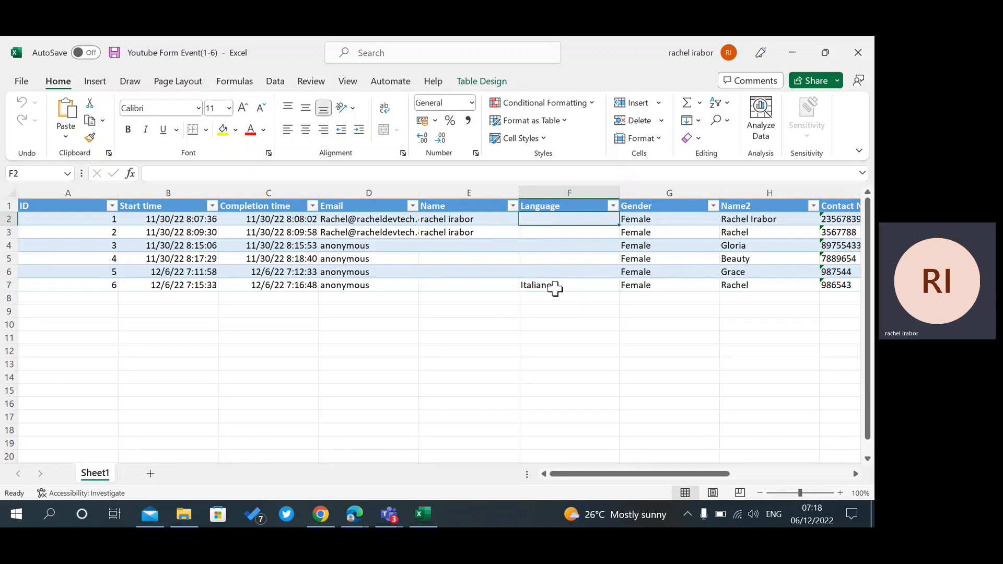
{"action": "left_click", "coordinate": [555, 288]}
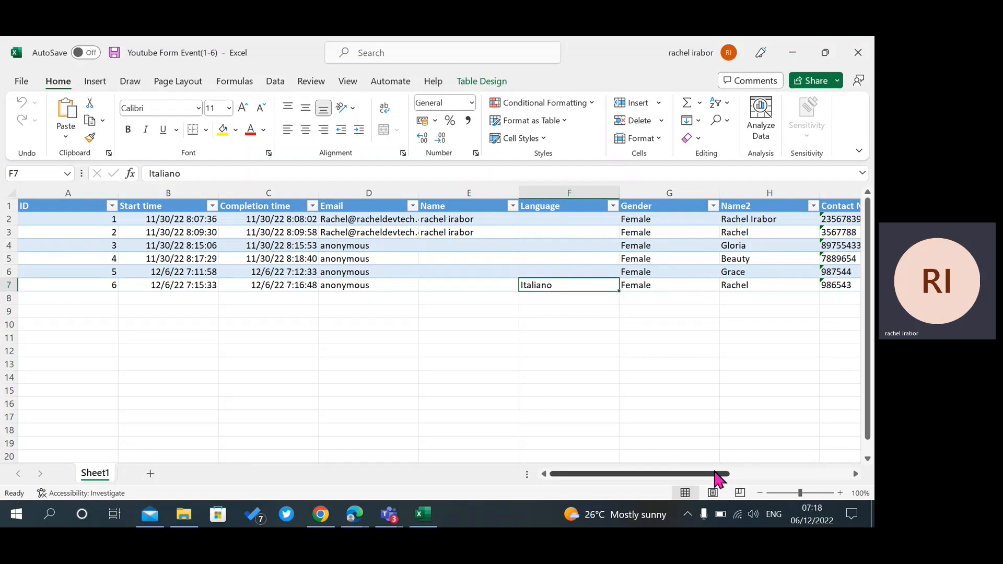
{"action": "left_click_drag", "start_coordinate": [705, 477], "coordinate": [578, 477]}
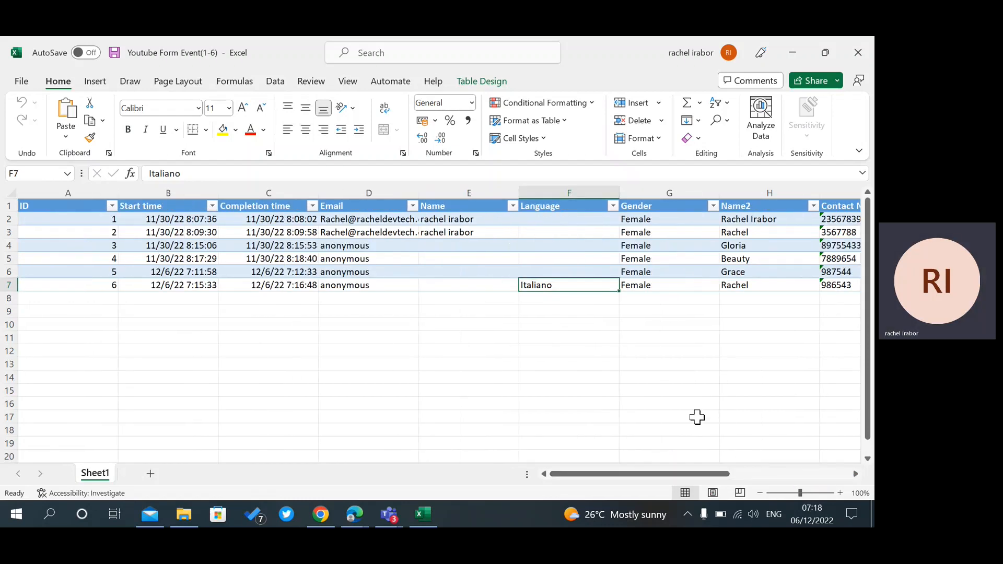